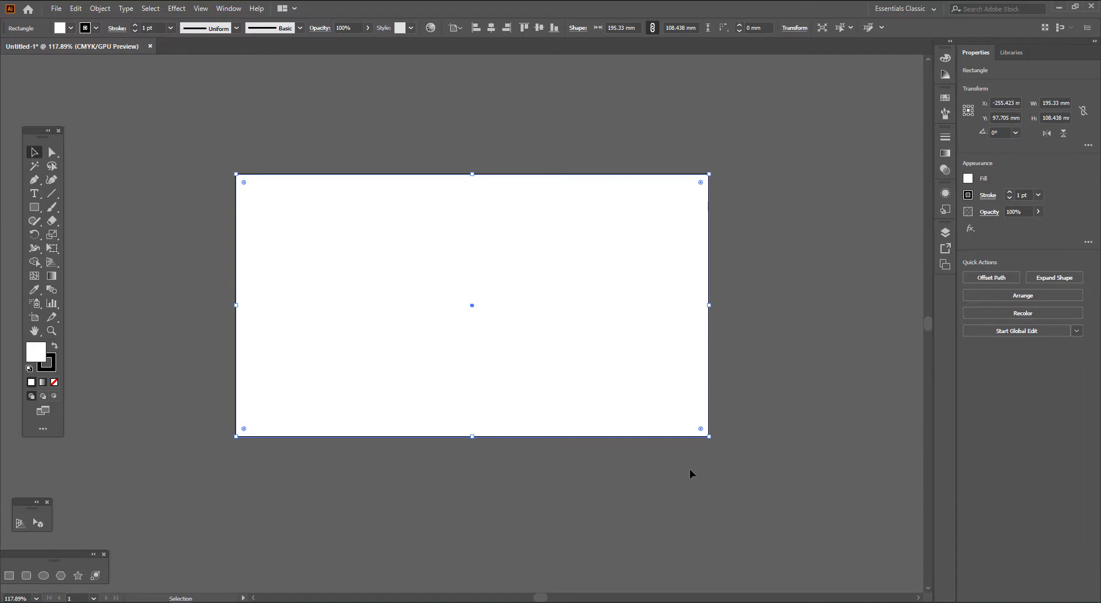
# Remove the stroke from the white rectangle.
pyautogui.scroll(1, 689, 470)
pyautogui.moveTo(688, 450); pyautogui.dragTo(749, 478)
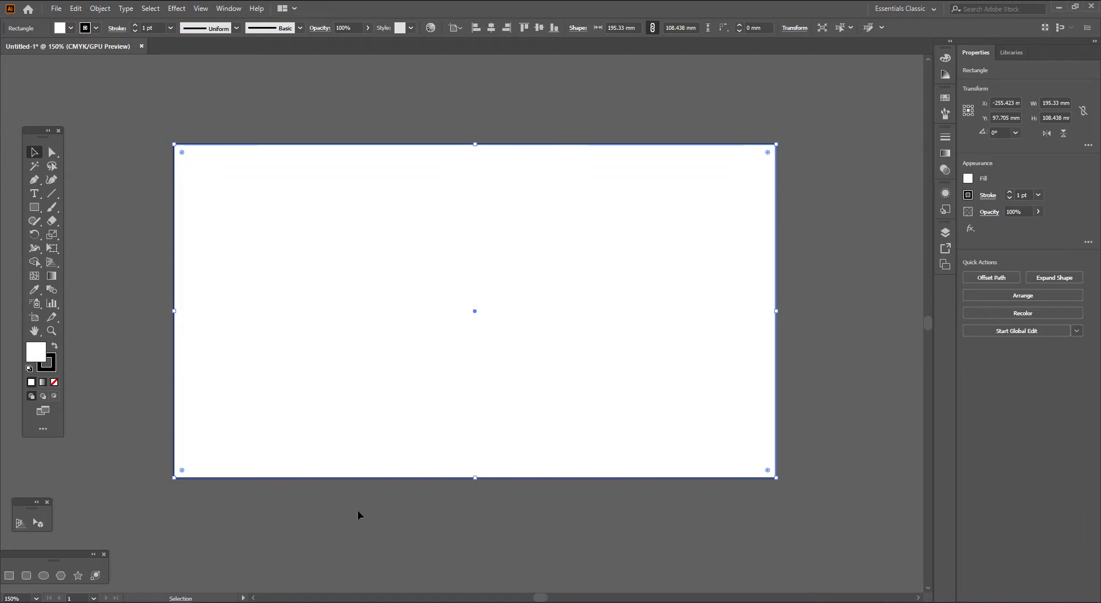
pyautogui.click(54, 382)
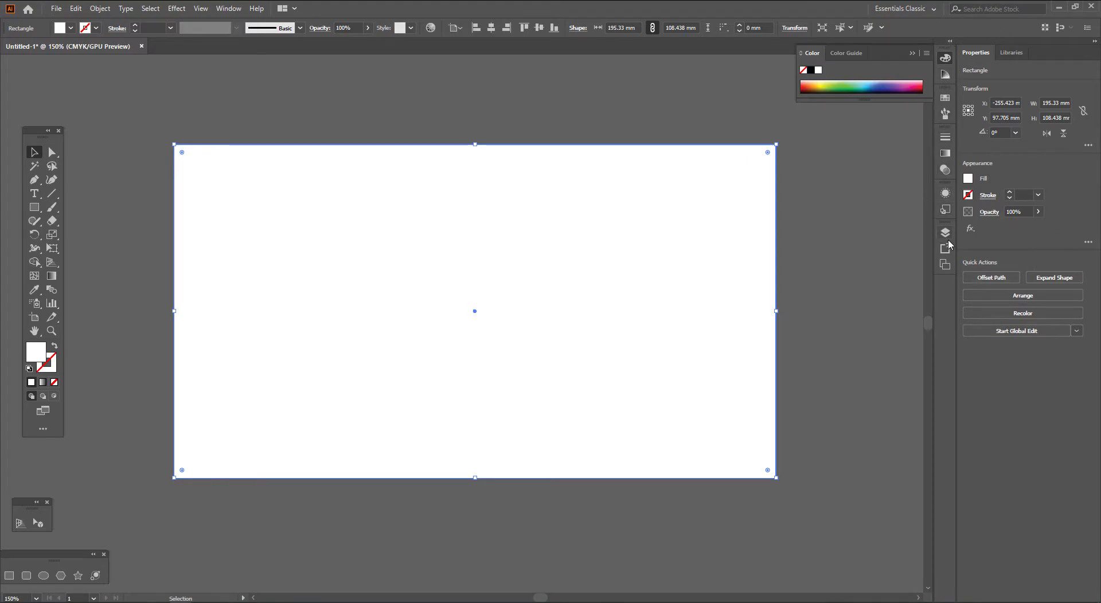
# Open the Gradient panel and detach it as a floating panel clear of the rectangle.
pyautogui.click(948, 158)
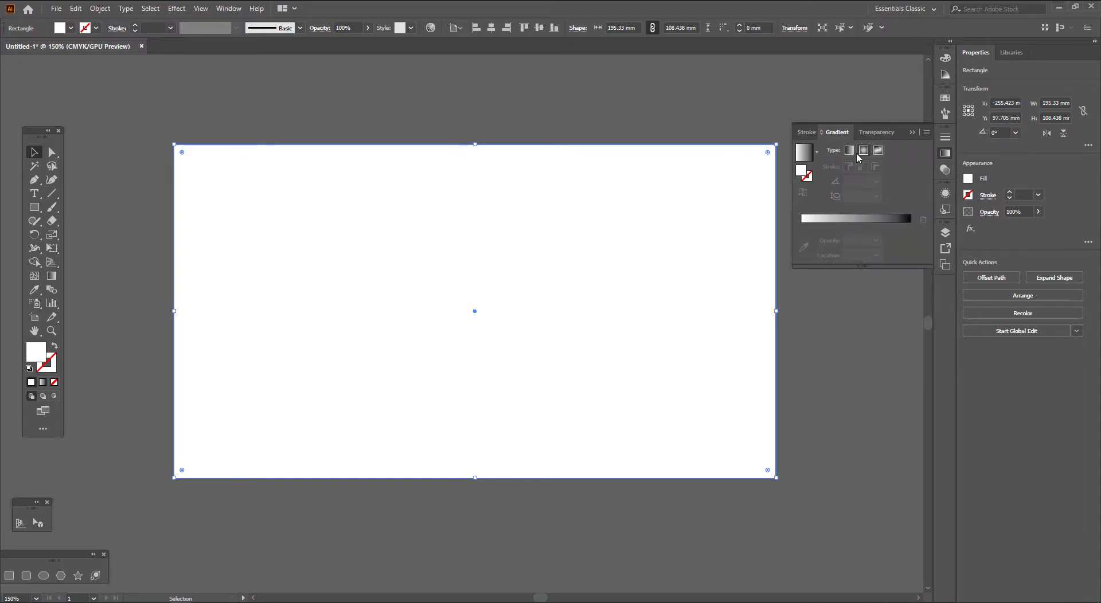
pyautogui.moveTo(841, 134); pyautogui.dragTo(681, 146)
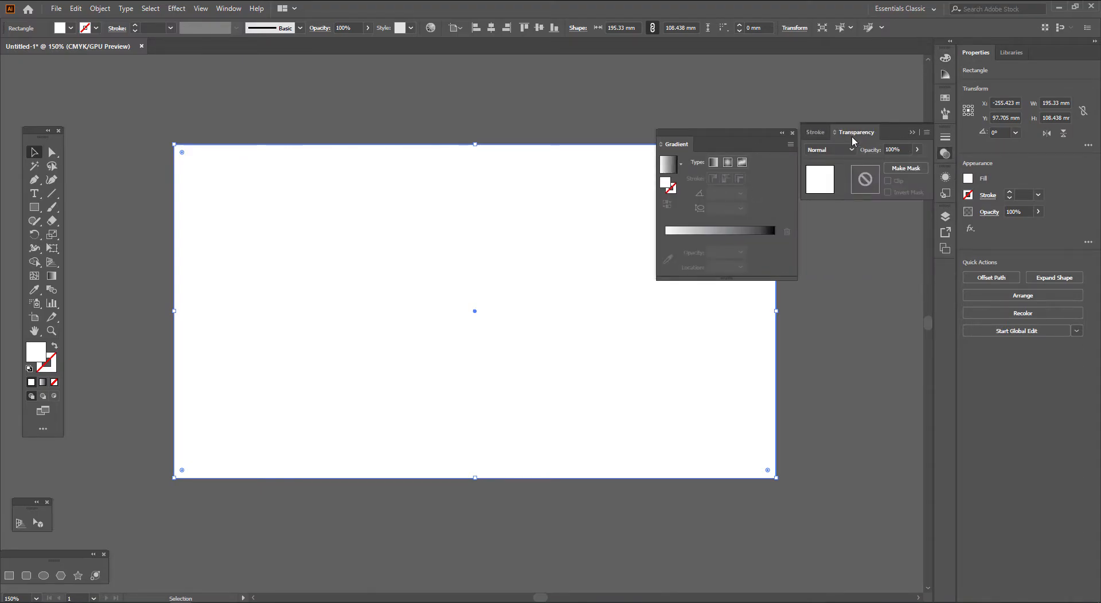
pyautogui.moveTo(781, 151); pyautogui.dragTo(850, 67)
pyautogui.moveTo(745, 287); pyautogui.dragTo(681, 342)
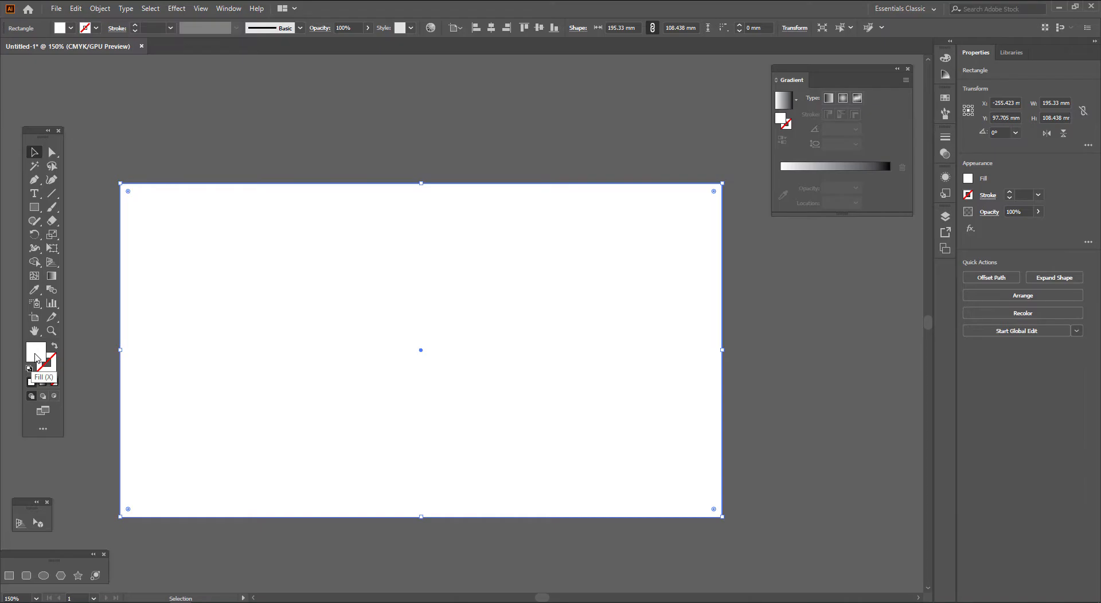
# Fill the rectangle with the default white-to-black linear gradient and keep the gradient settings clear of the artwork.
pyautogui.click(43, 384)
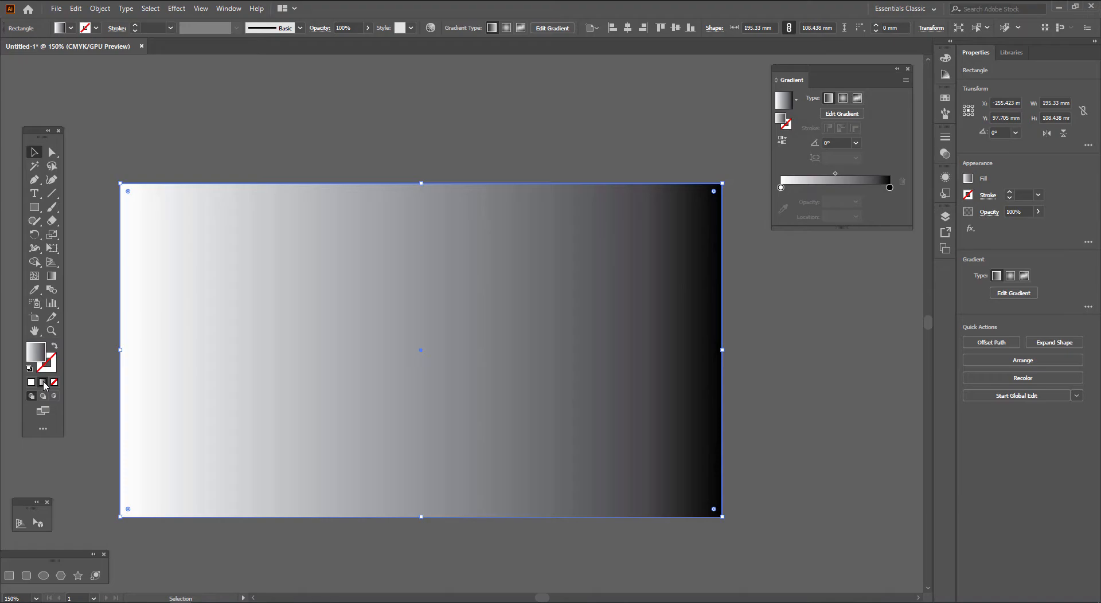
pyautogui.hotkey('ctrl', 'z')
pyautogui.moveTo(824, 67); pyautogui.dragTo(811, 74)
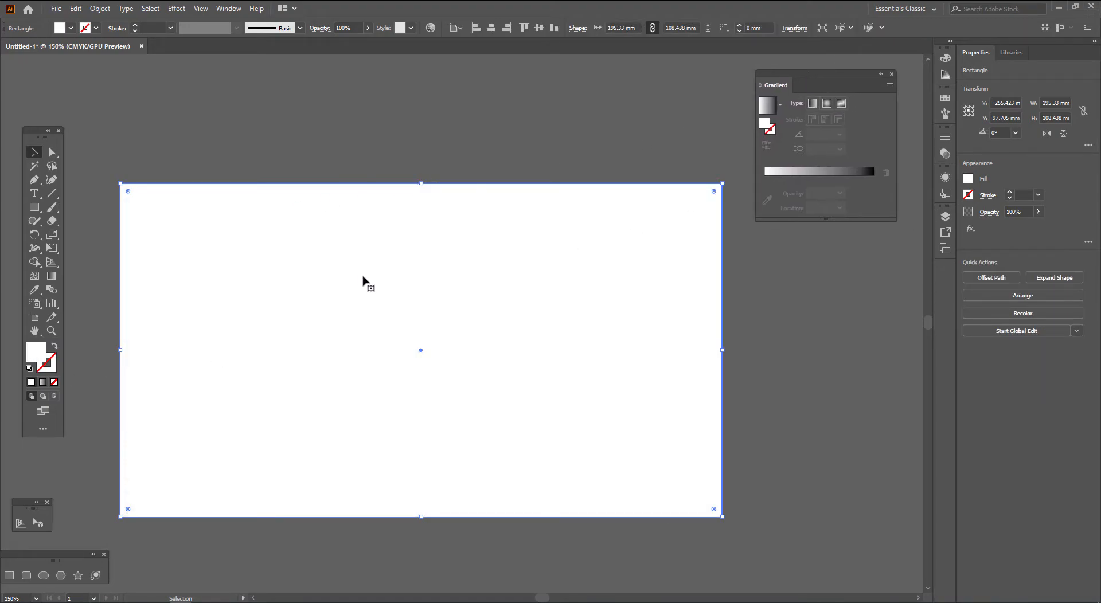
pyautogui.click(768, 106)
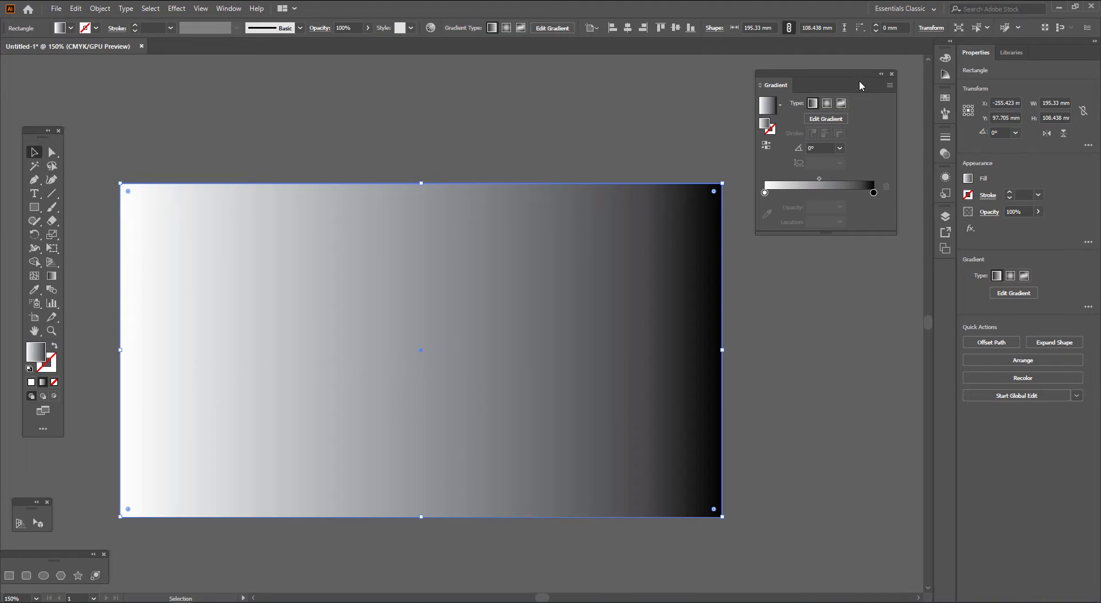
pyautogui.moveTo(849, 73); pyautogui.dragTo(851, 126)
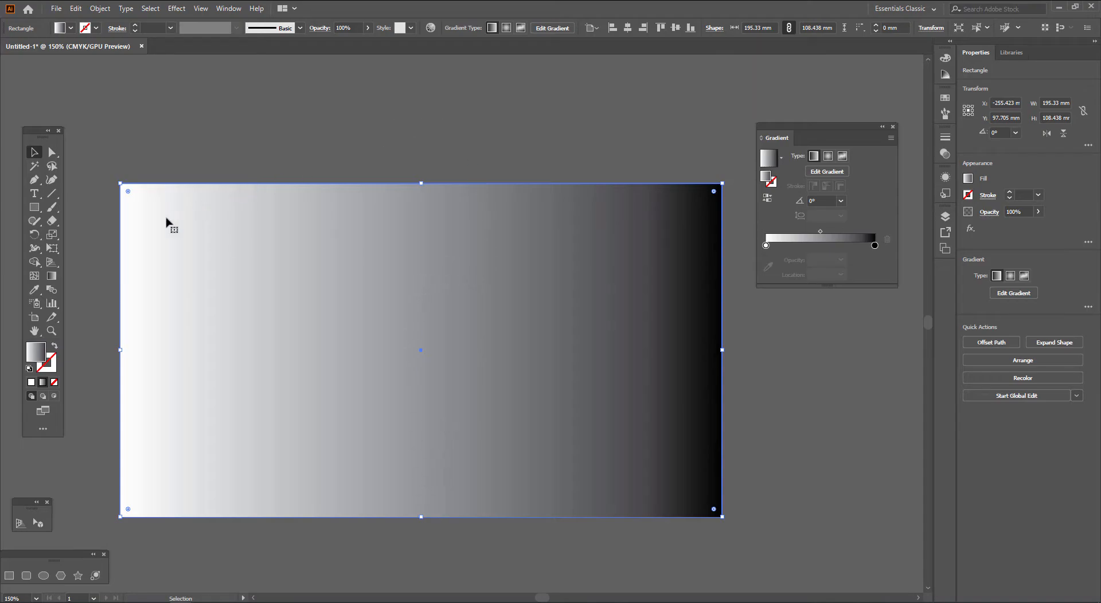
# Try redrawing the linear gradient with the Gradient tool in different directions: diagonally both ways and horizontally at -180°.
pyautogui.click(52, 276)
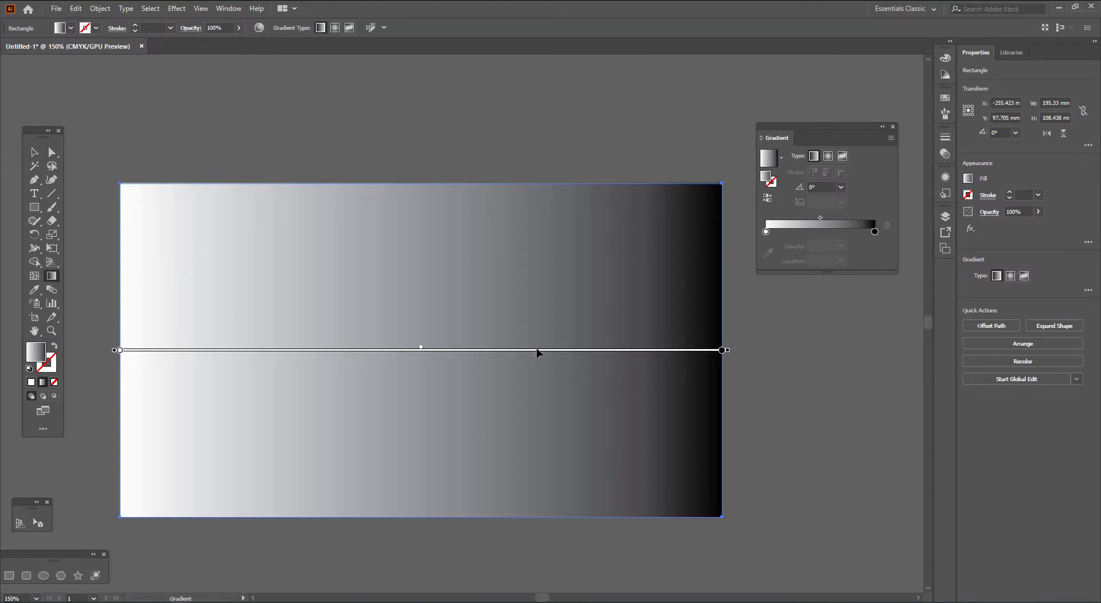
pyautogui.moveTo(182, 214)
pyautogui.mouseDown()
pyautogui.moveTo(405, 342)
pyautogui.moveTo(654, 459)
pyautogui.mouseUp()
pyautogui.moveTo(515, 447)
pyautogui.mouseDown()
pyautogui.moveTo(553, 392)
pyautogui.moveTo(338, 299)
pyautogui.moveTo(316, 301)
pyautogui.mouseUp()
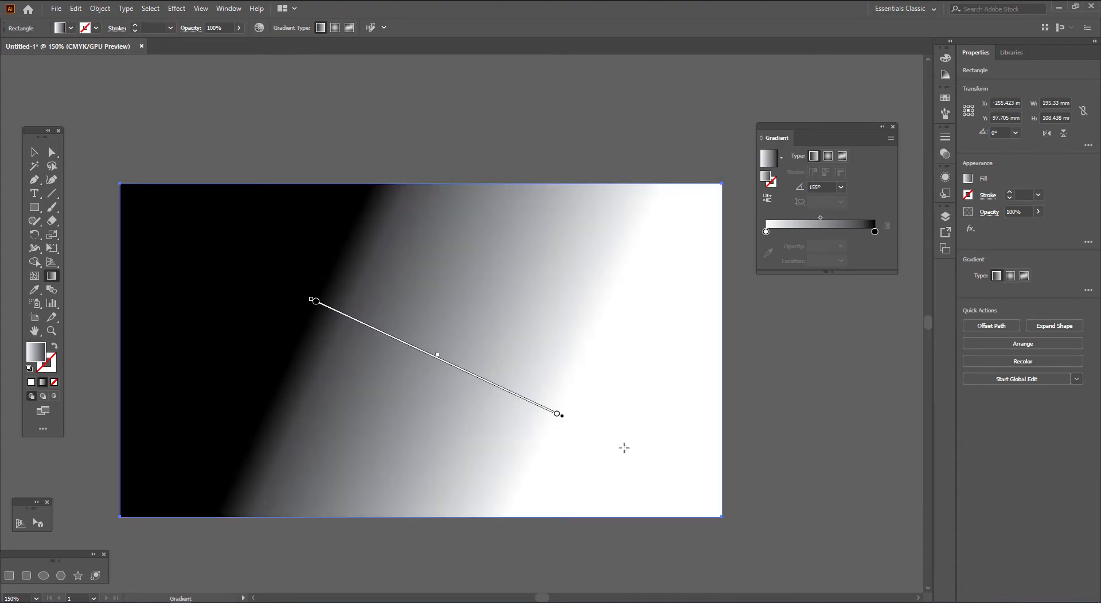
pyautogui.moveTo(154, 556); pyautogui.dragTo(559, 299)
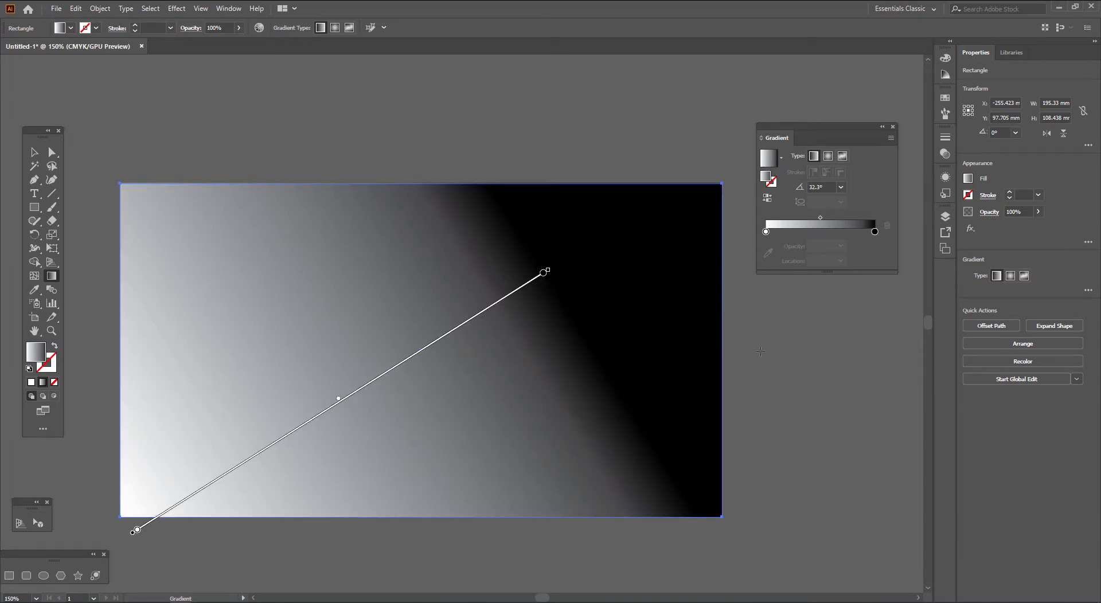
pyautogui.moveTo(779, 361); pyautogui.dragTo(322, 363)
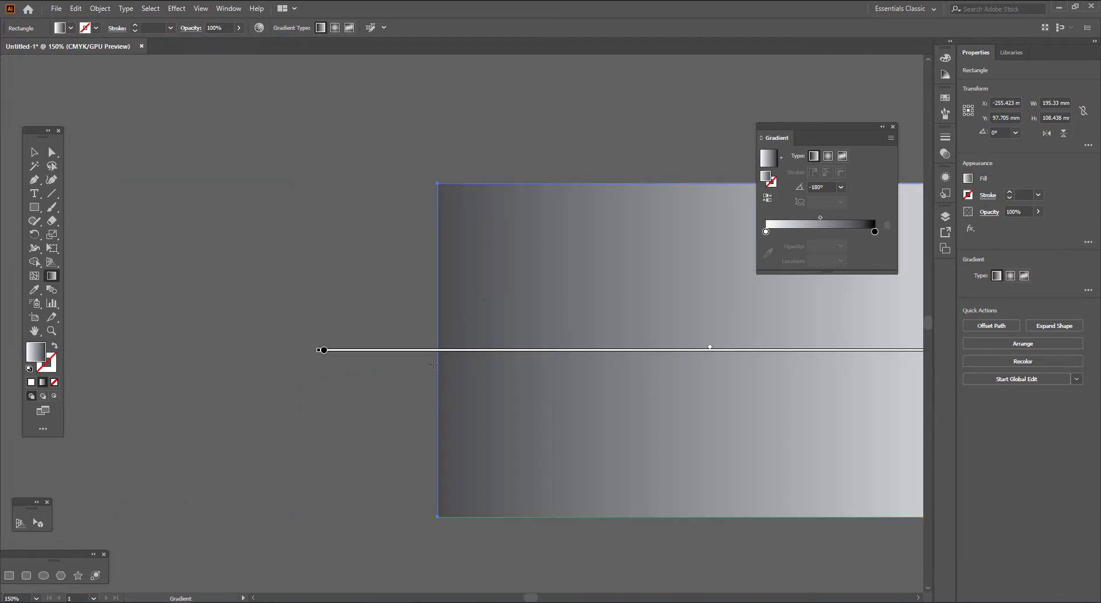
pyautogui.moveTo(699, 389); pyautogui.dragTo(484, 390)
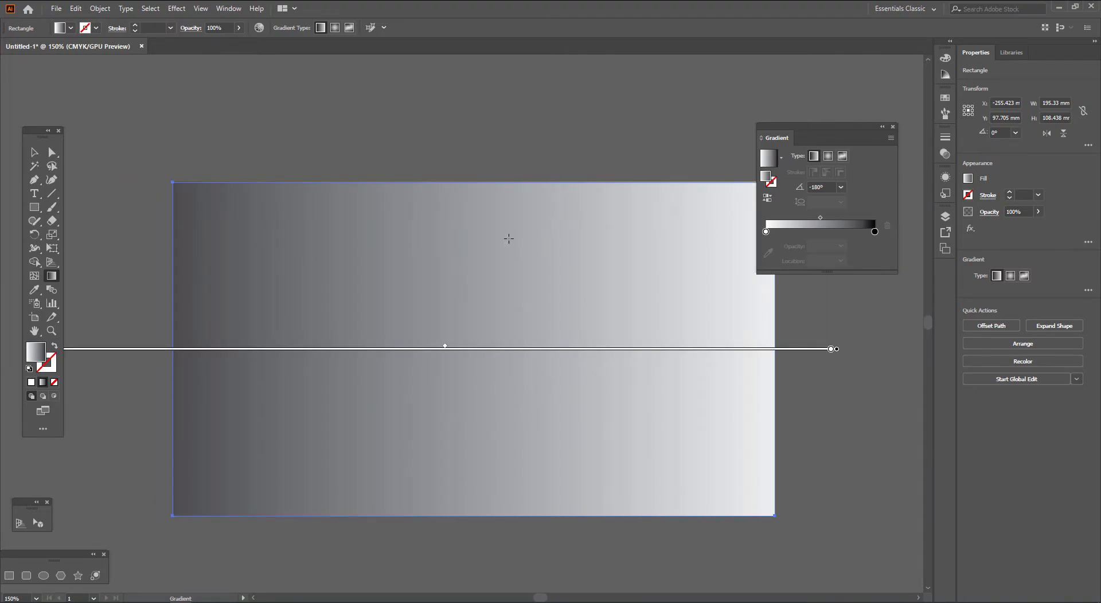
# Redraw the linear gradient diagonally from the rectangle's upper-right area to its lower-left area, at about -158°.
pyautogui.moveTo(851, 125); pyautogui.dragTo(842, 77)
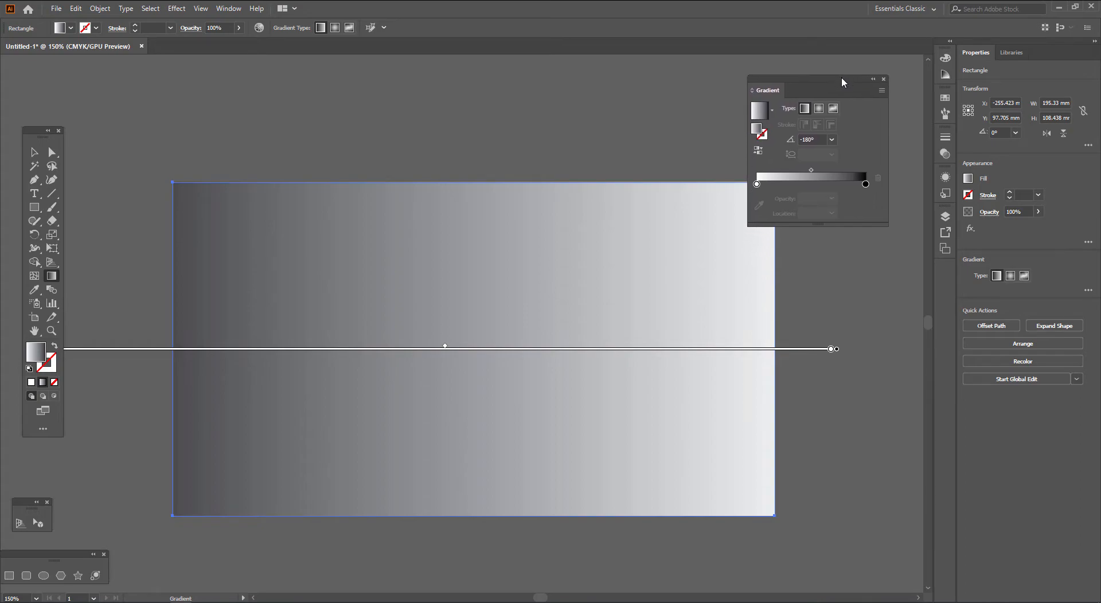
pyautogui.moveTo(640, 322)
pyautogui.mouseDown()
pyautogui.moveTo(635, 358)
pyautogui.moveTo(590, 349)
pyautogui.mouseUp()
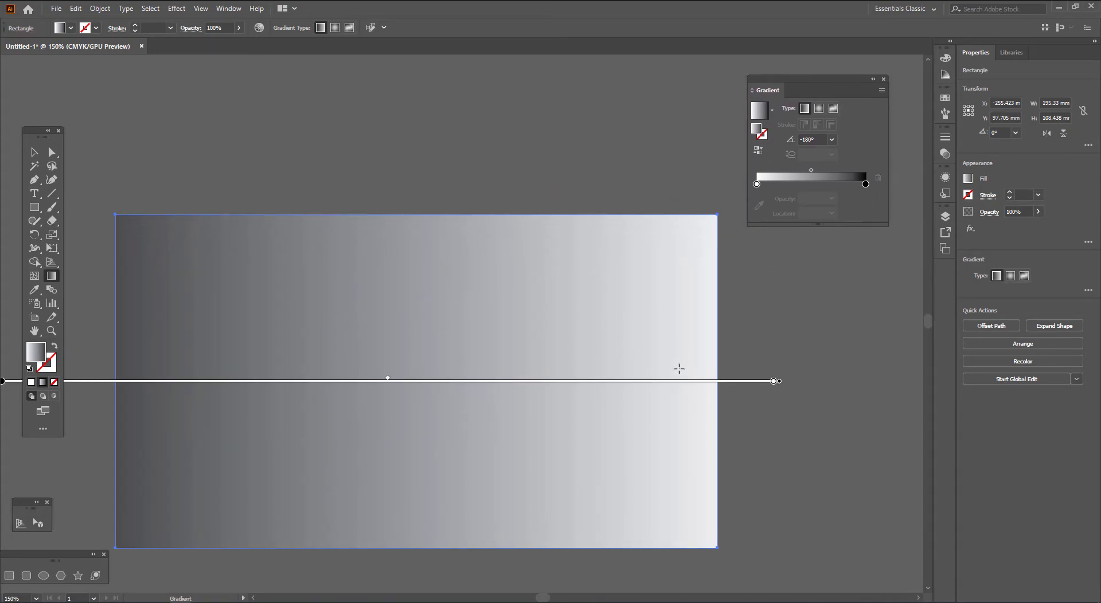
pyautogui.moveTo(652, 284); pyautogui.dragTo(180, 478)
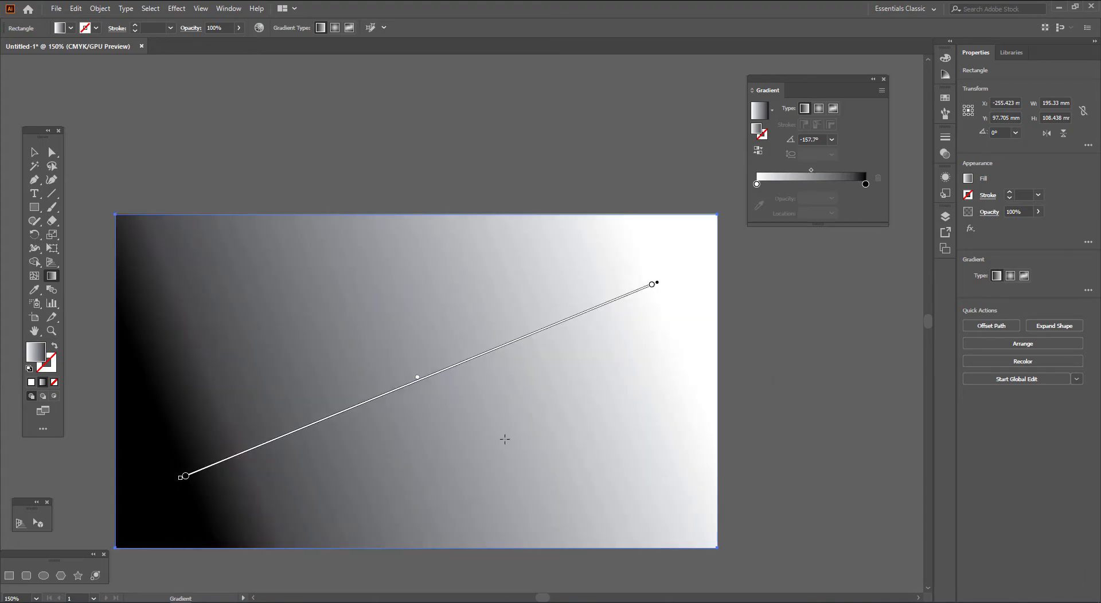
# Raise the linear gradient's angle gradually until it is set to 0°.
pyautogui.click(820, 140)
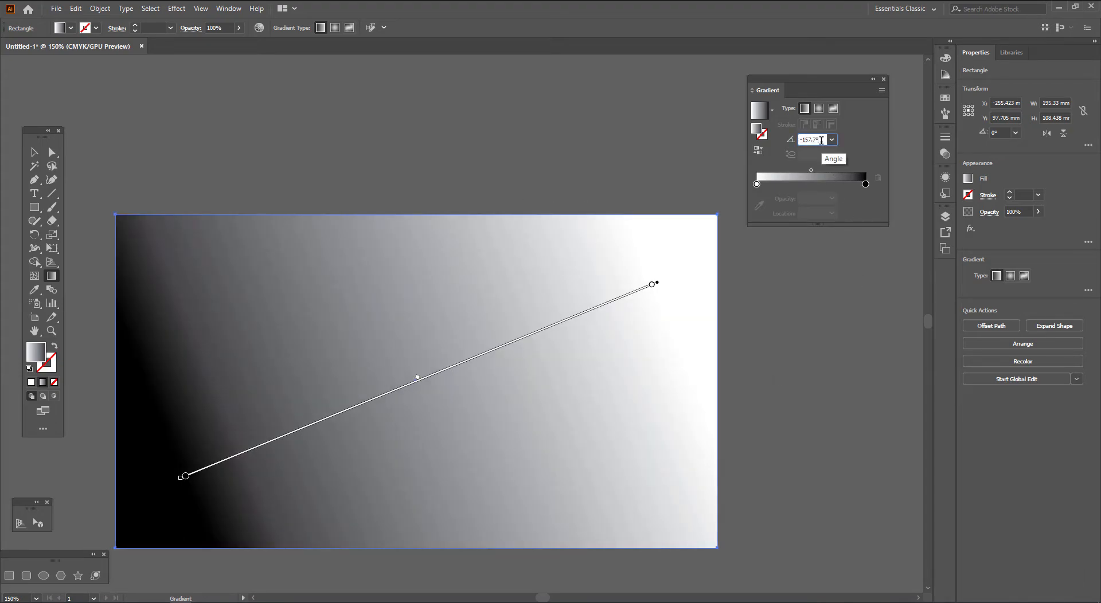
pyautogui.write('-153')
pyautogui.press('Return')
pyautogui.press('Up')
pyautogui.press('Up')
pyautogui.press('Up')
pyautogui.press('Up')
pyautogui.press('Up')
pyautogui.press('Up')
pyautogui.press('Up')
pyautogui.press('Up')
pyautogui.press('Up')
pyautogui.press('Up')
pyautogui.press('Up')
pyautogui.press('Up')
pyautogui.press('Up')
pyautogui.press('Up')
pyautogui.press('Up')
pyautogui.press('Up')
pyautogui.press('Up')
pyautogui.press('Up')
pyautogui.press('Up')
pyautogui.press('Up')
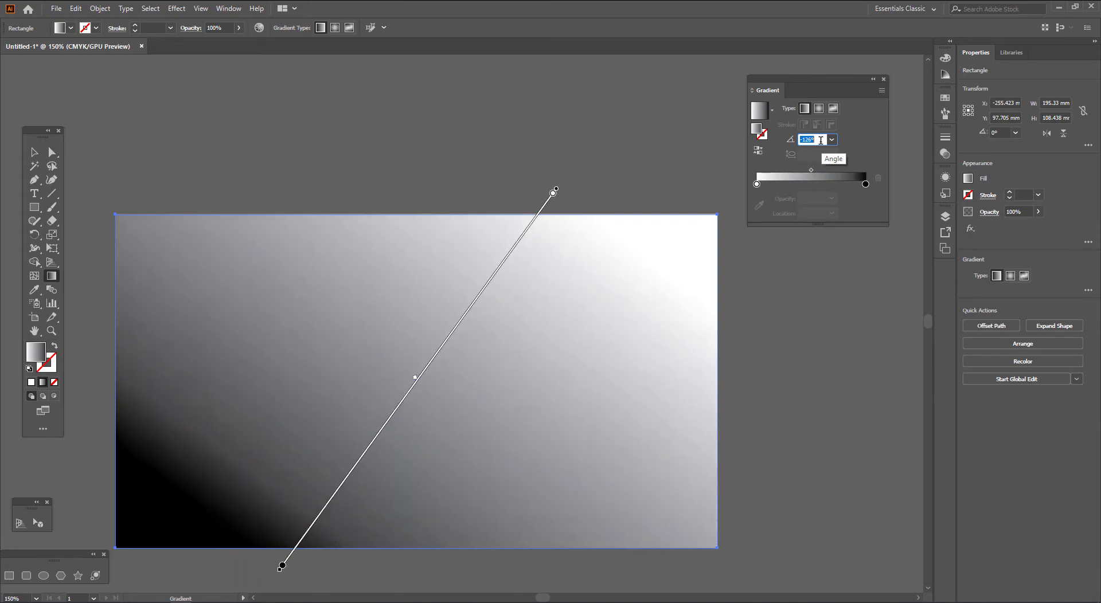
pyautogui.press('Up')
pyautogui.press('Up')
pyautogui.press('Up')
pyautogui.press('Up')
pyautogui.press('Up')
pyautogui.press('Up')
pyautogui.press('Up')
pyautogui.press('Up')
pyautogui.press('Up')
pyautogui.press('Up')
pyautogui.press('Up')
pyautogui.press('Up')
pyautogui.press('Up')
pyautogui.press('Up')
pyautogui.press('Up')
pyautogui.press('Up')
pyautogui.press('Up')
pyautogui.press('Up')
pyautogui.press('Up')
pyautogui.press('Up')
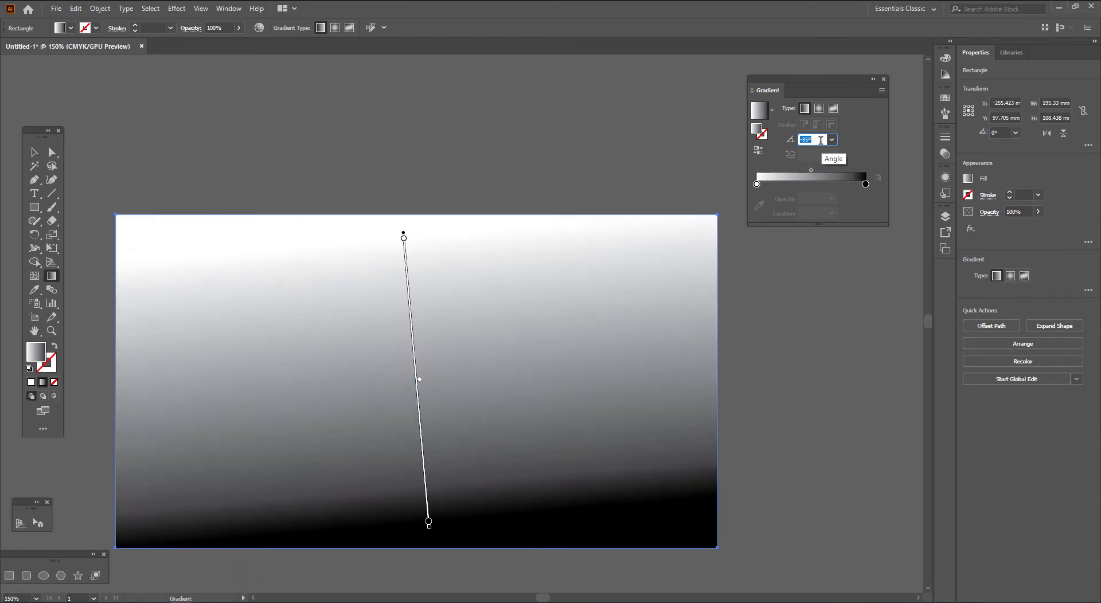
pyautogui.press('Up')
pyautogui.press('Up')
pyautogui.press('Up')
pyautogui.press('Up')
pyautogui.press('Up')
pyautogui.press('Up')
pyautogui.press('Up')
pyautogui.press('Up')
pyautogui.press('Up')
pyautogui.press('Up')
pyautogui.press('Up')
pyautogui.press('Up')
pyautogui.press('Up')
pyautogui.press('Up')
pyautogui.press('Up')
pyautogui.press('Up')
pyautogui.press('Up')
pyautogui.press('Up')
pyautogui.press('Up')
pyautogui.press('Up')
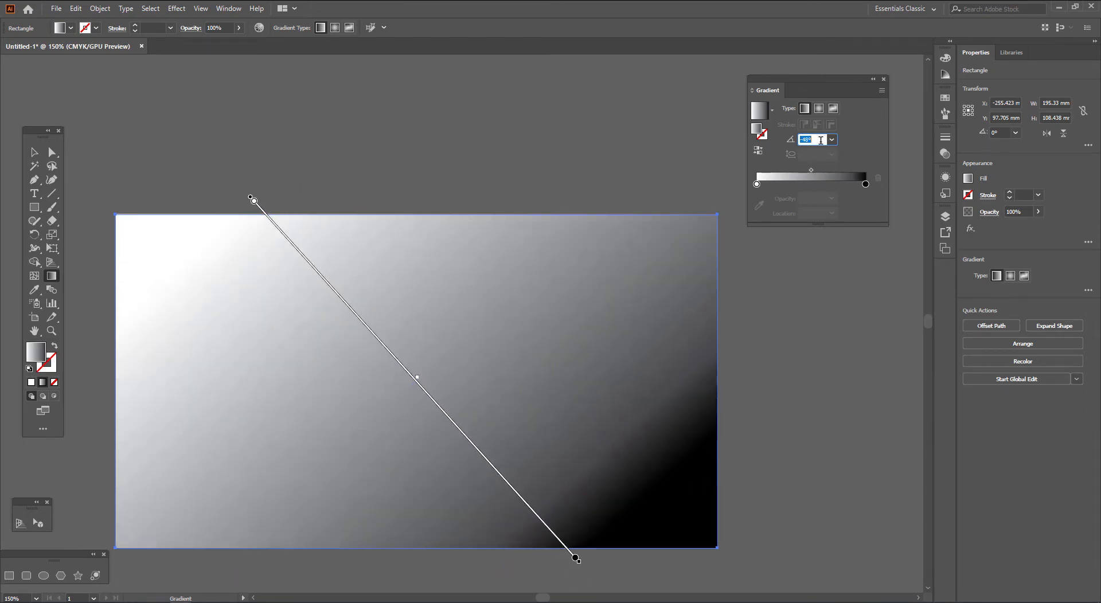
pyautogui.press('Up')
pyautogui.press('Up')
pyautogui.press('Up')
pyautogui.press('Up')
pyautogui.press('Up')
pyautogui.press('Up')
pyautogui.press('Up')
pyautogui.press('Up')
pyautogui.press('Up')
pyautogui.press('Up')
pyautogui.press('Up')
pyautogui.press('Up')
pyautogui.press('Up')
pyautogui.press('Up')
pyautogui.press('Up')
pyautogui.press('Up')
pyautogui.press('Up')
pyautogui.press('Up')
pyautogui.press('Up')
pyautogui.press('Up')
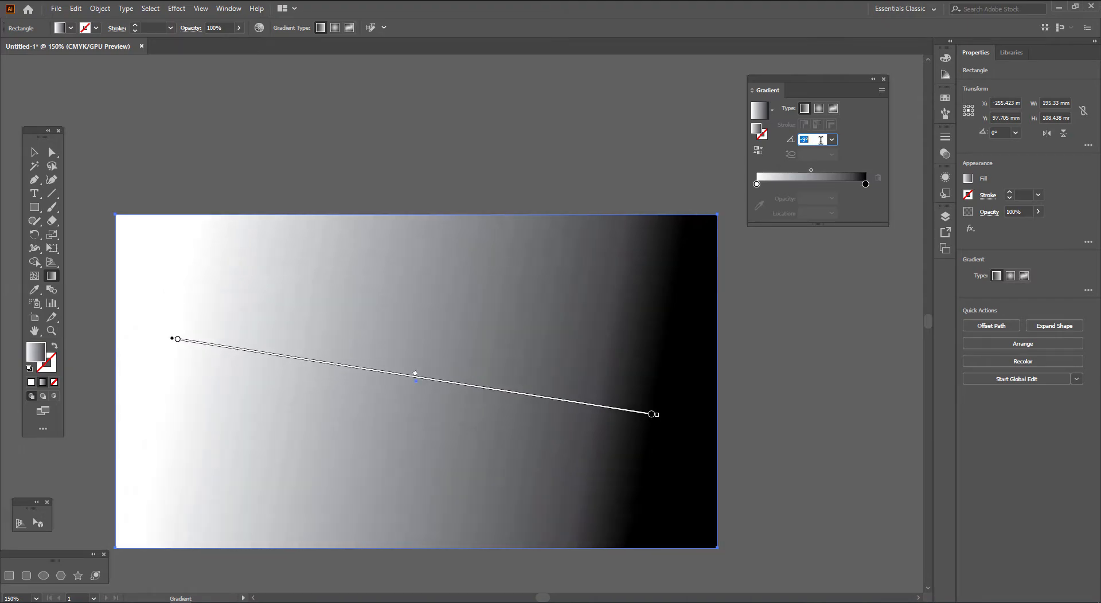
pyautogui.press('Up')
pyautogui.press('Up')
pyautogui.press('Up')
pyautogui.press('Up')
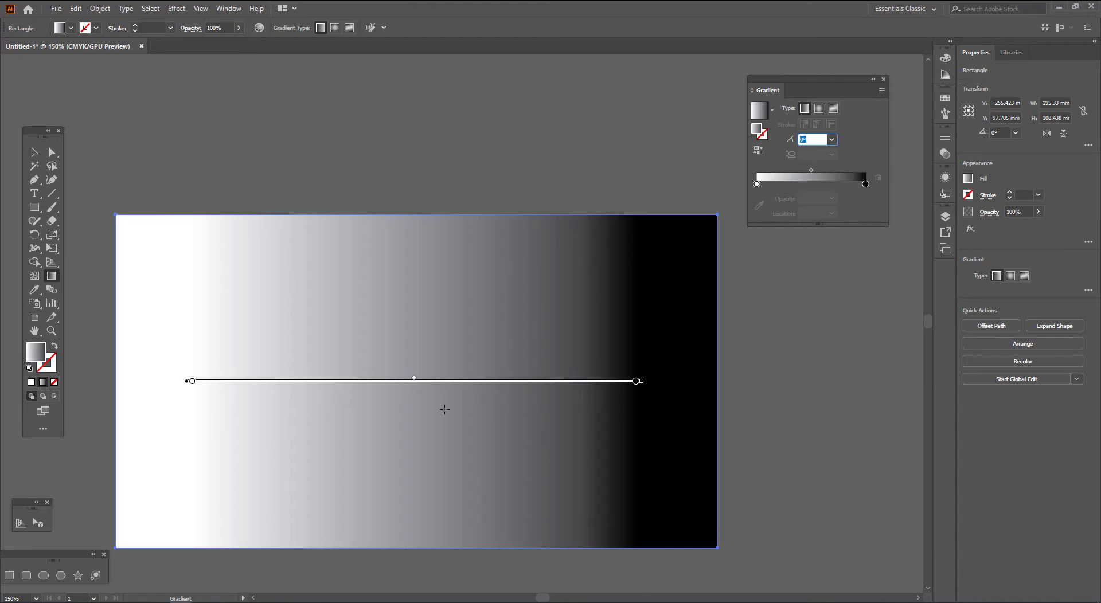
# Switch the fill through radial to a freeform gradient and add two color points, at the rectangle's center and near its right side.
pyautogui.click(820, 109)
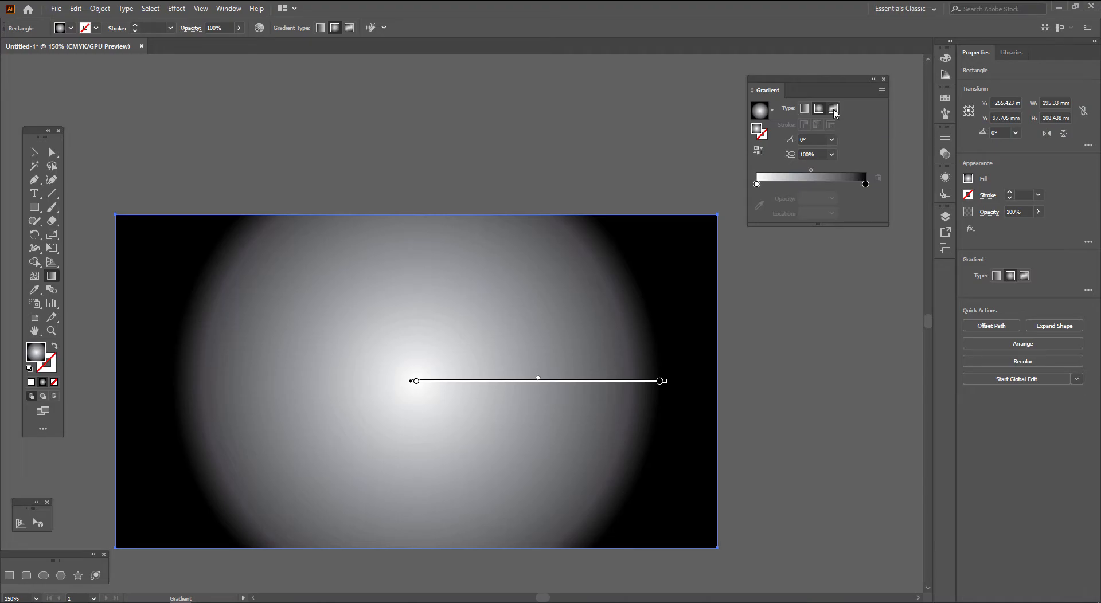
pyautogui.click(834, 110)
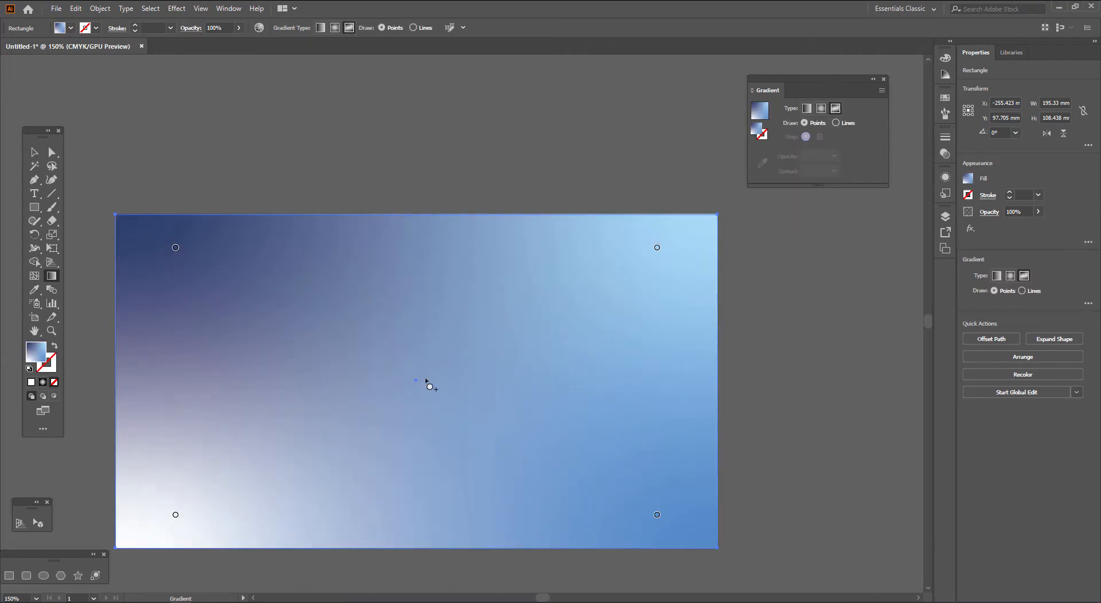
pyautogui.click(425, 377)
pyautogui.click(619, 350)
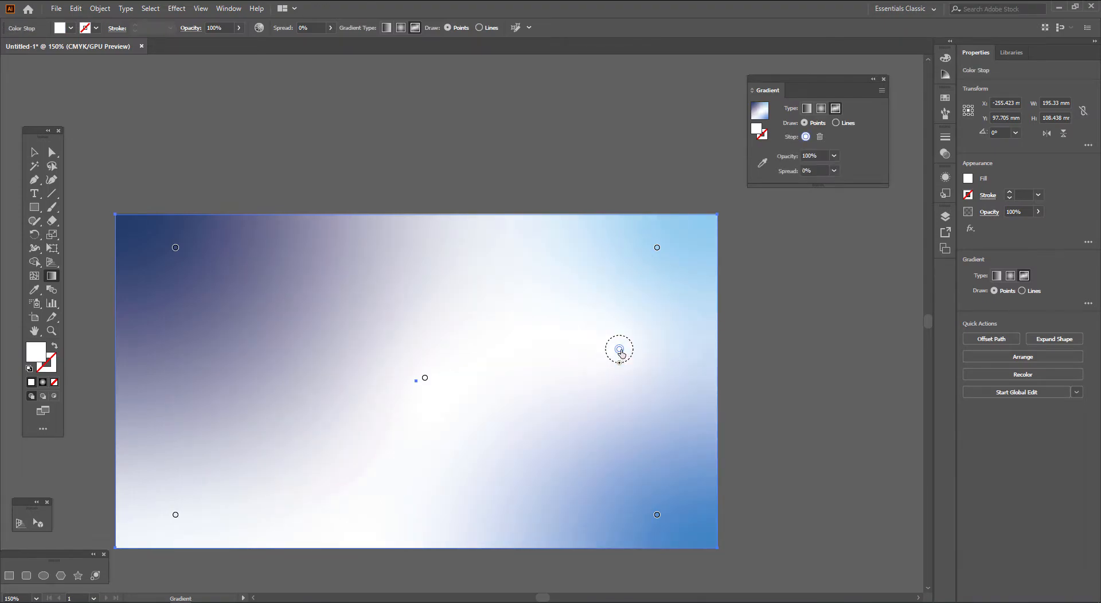
# Color the added right-hand point yellow, with cyan at 0% and yellow at 100%.
pyautogui.doubleClick(806, 138)
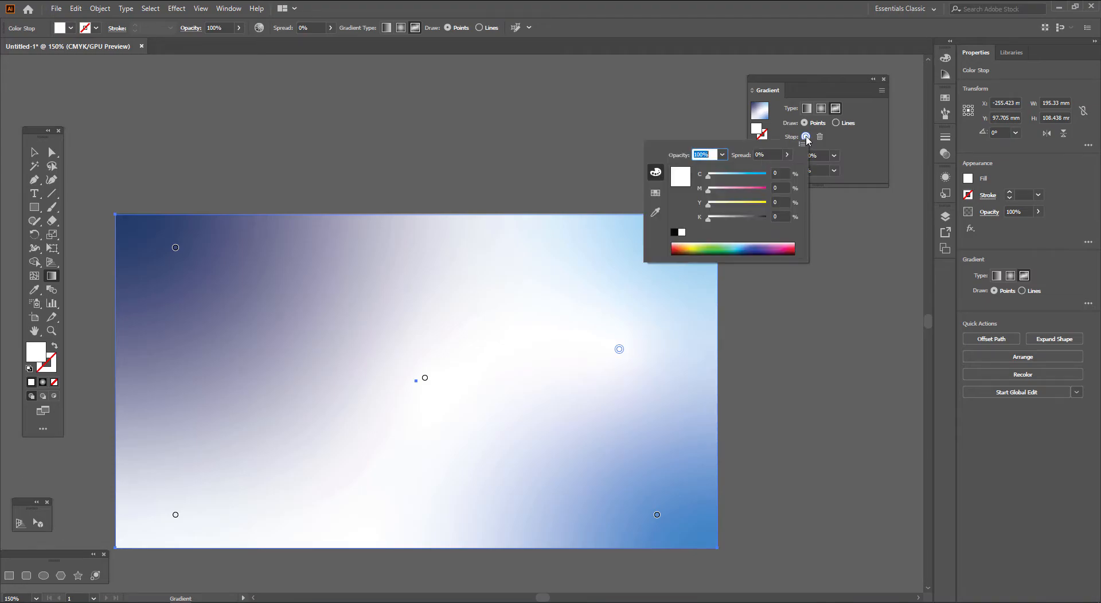
pyautogui.moveTo(751, 175); pyautogui.dragTo(770, 208)
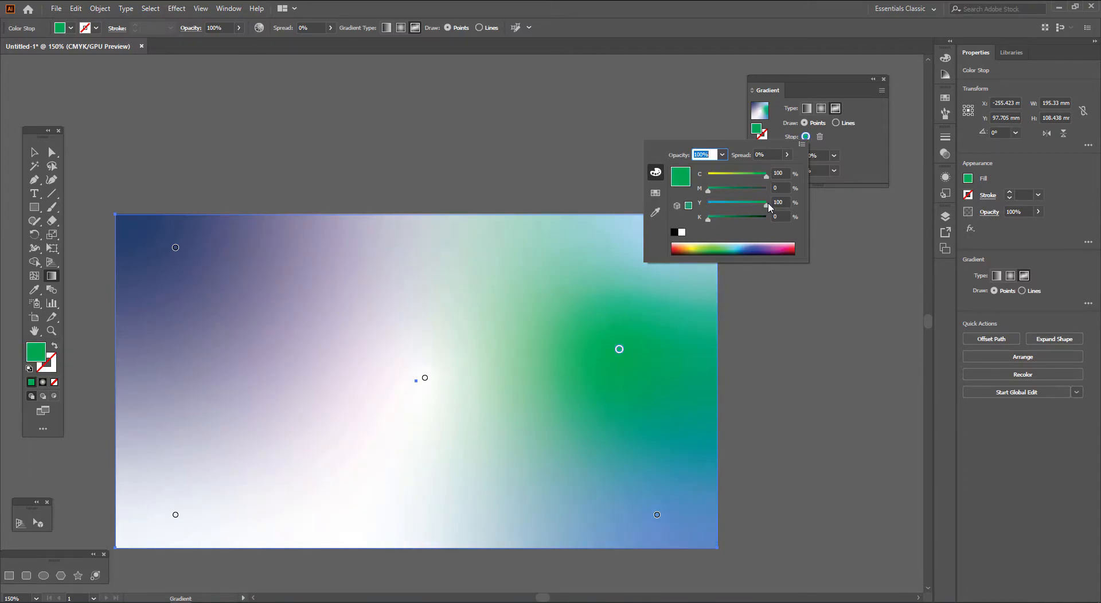
pyautogui.click(425, 379)
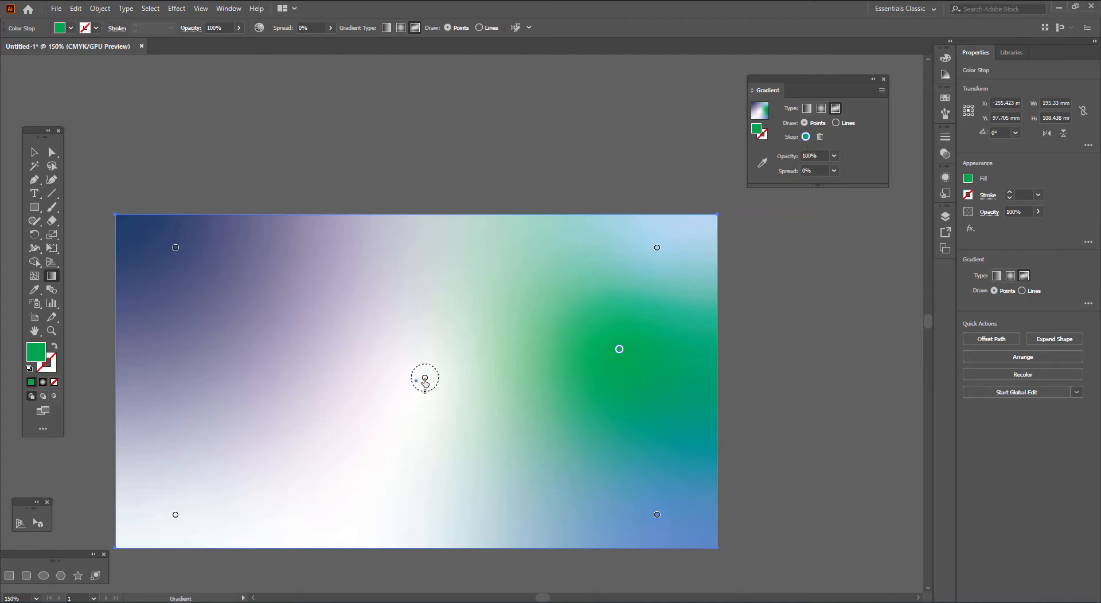
pyautogui.click(806, 137)
pyautogui.click(707, 175)
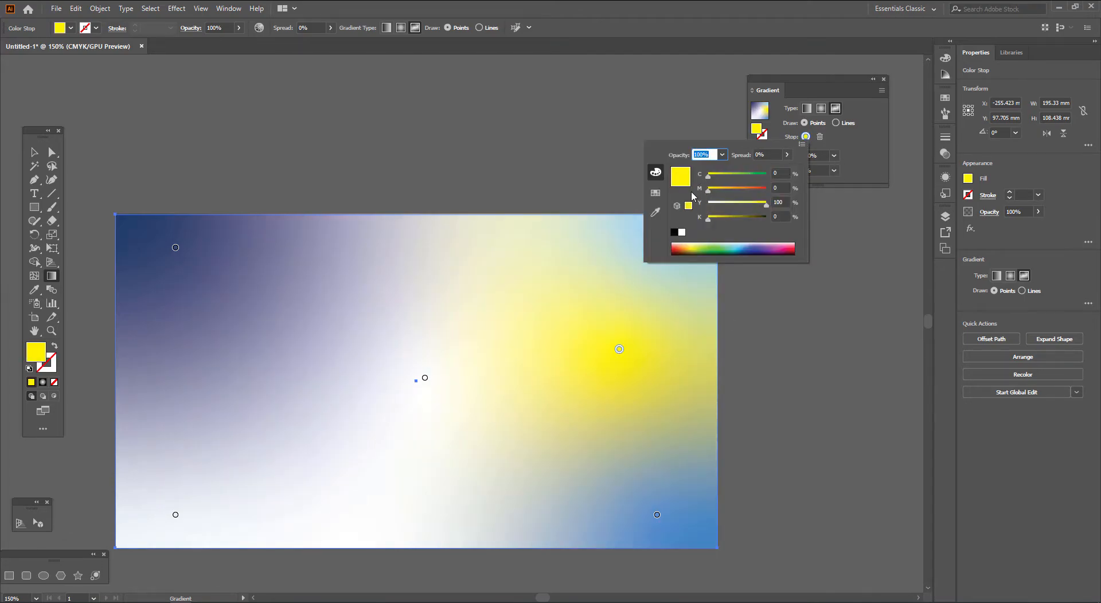
# Color the center point green by setting cyan to 98% and raising its yellow value.
pyautogui.click(424, 380)
pyautogui.click(425, 380)
pyautogui.doubleClick(425, 379)
pyautogui.moveTo(372, 424); pyautogui.dragTo(389, 424)
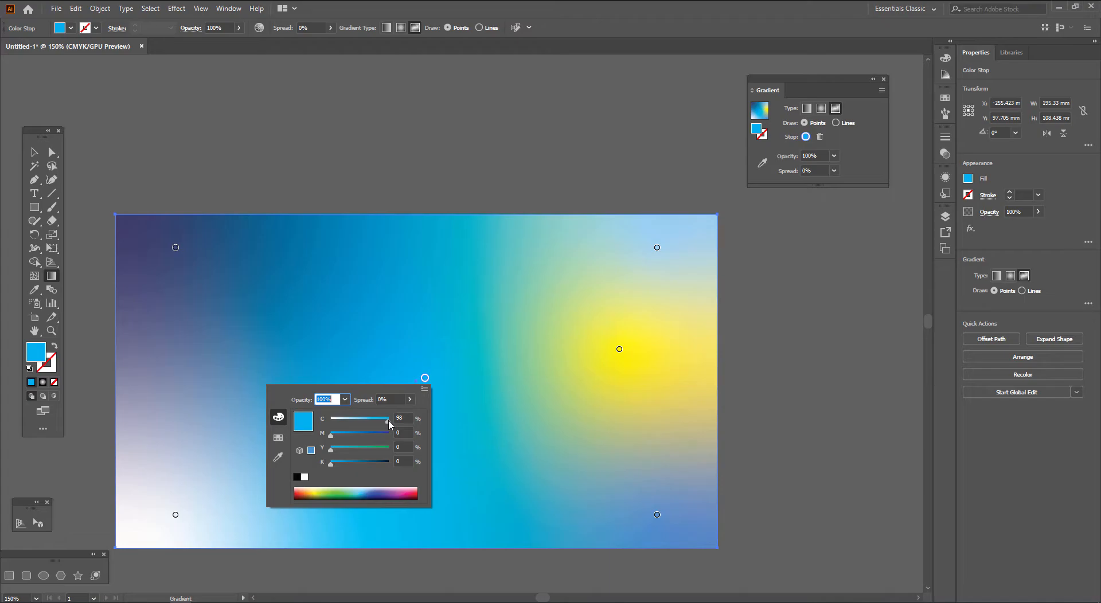
pyautogui.click(378, 449)
pyautogui.click(556, 36)
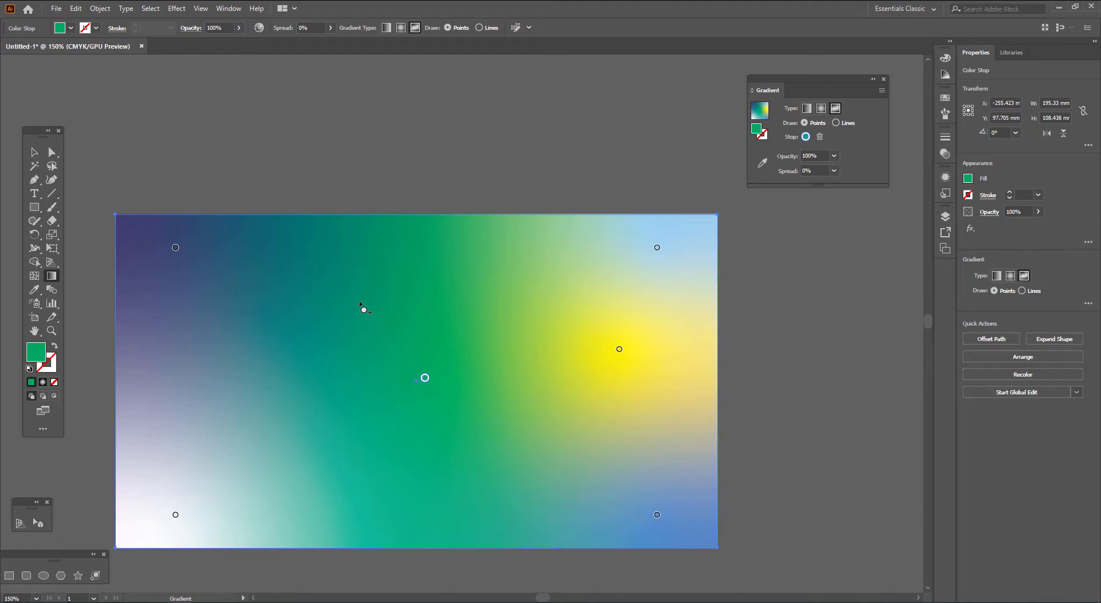
# Move the green point just beneath the yellow point, give both a 100% spread, and deselect the rectangle.
pyautogui.moveTo(425, 380); pyautogui.dragTo(614, 465)
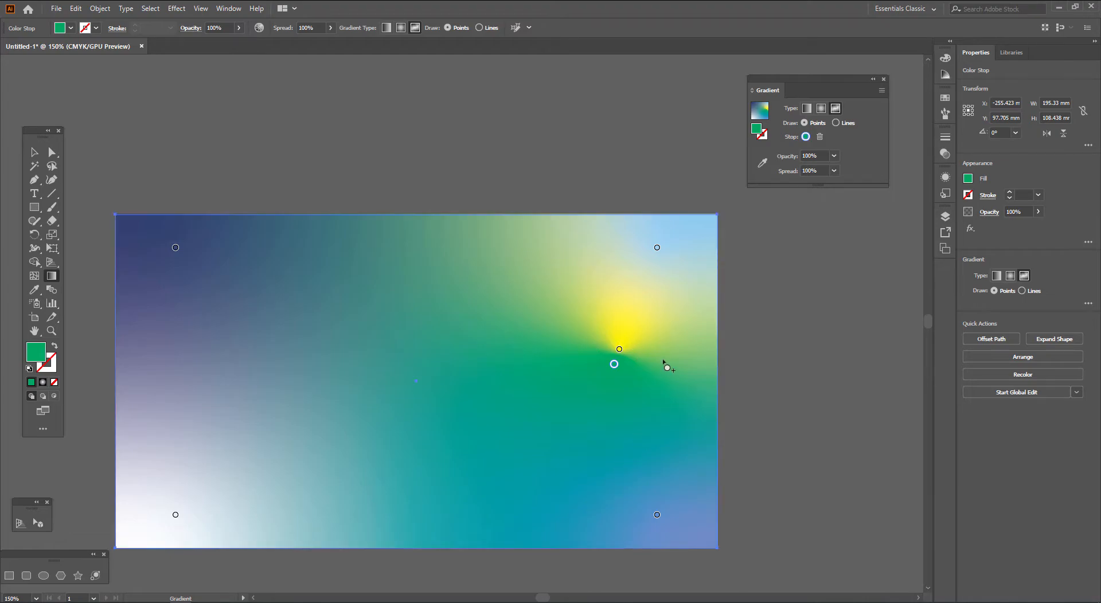
pyautogui.click(620, 349)
pyautogui.moveTo(625, 364); pyautogui.dragTo(644, 431)
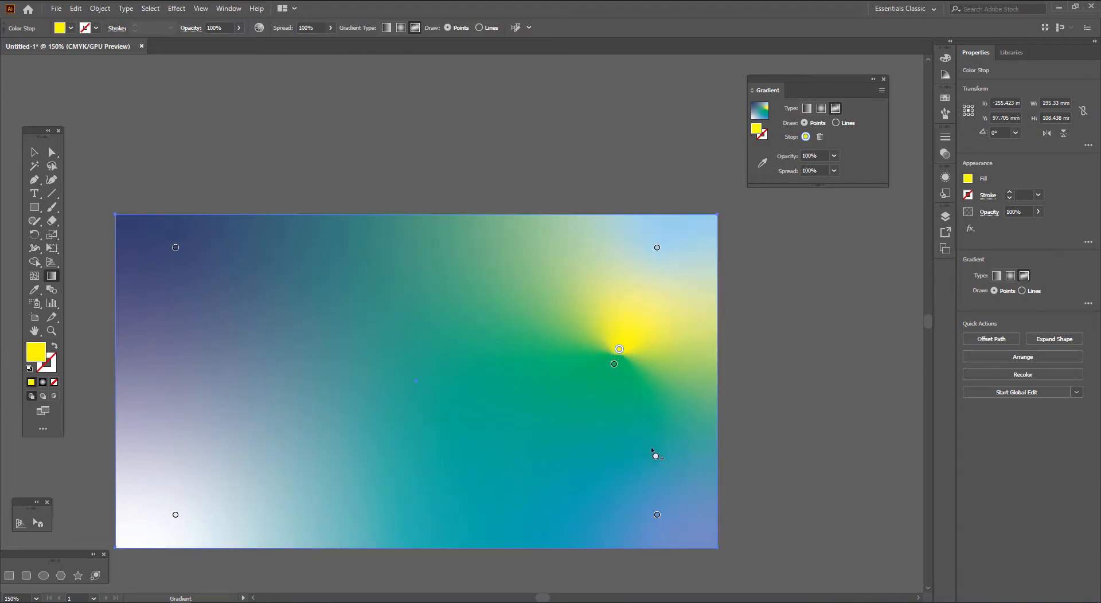
pyautogui.press('v')
pyautogui.click(789, 387)
pyautogui.scroll(3, 647, 361)
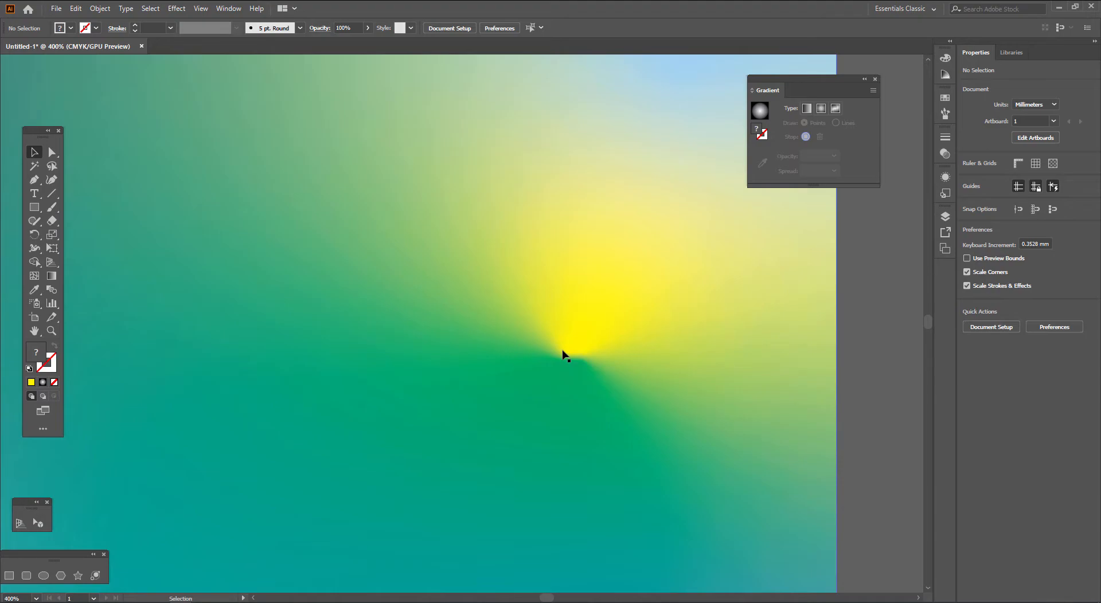
# Delete the freeform-gradient rectangle.
pyautogui.scroll(-3, 562, 351)
pyautogui.moveTo(394, 377); pyautogui.dragTo(562, 378)
pyautogui.click(511, 267)
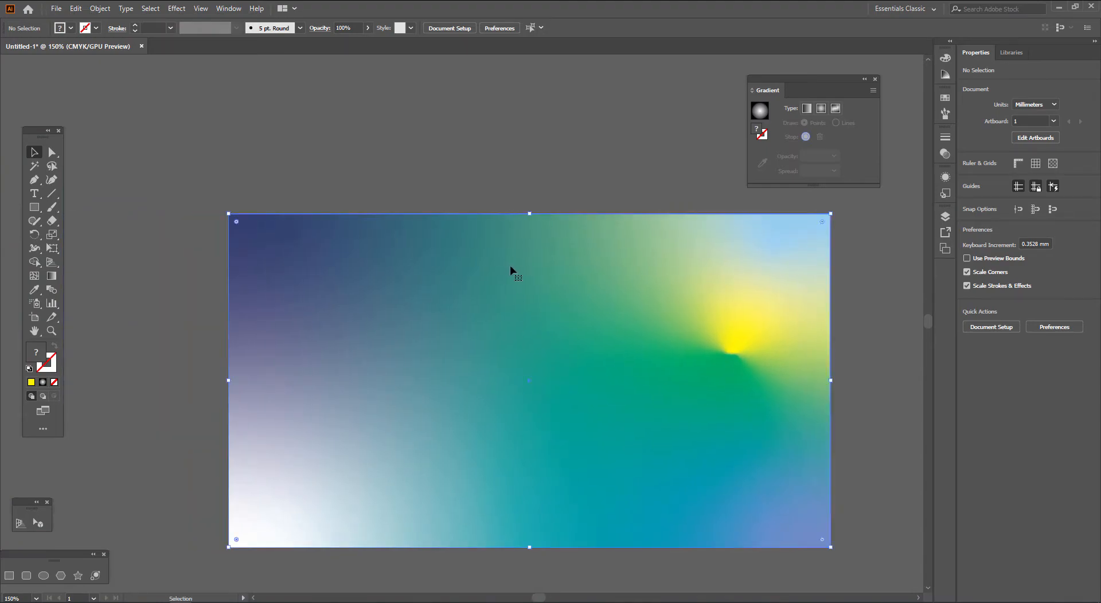
pyautogui.press('Delete')
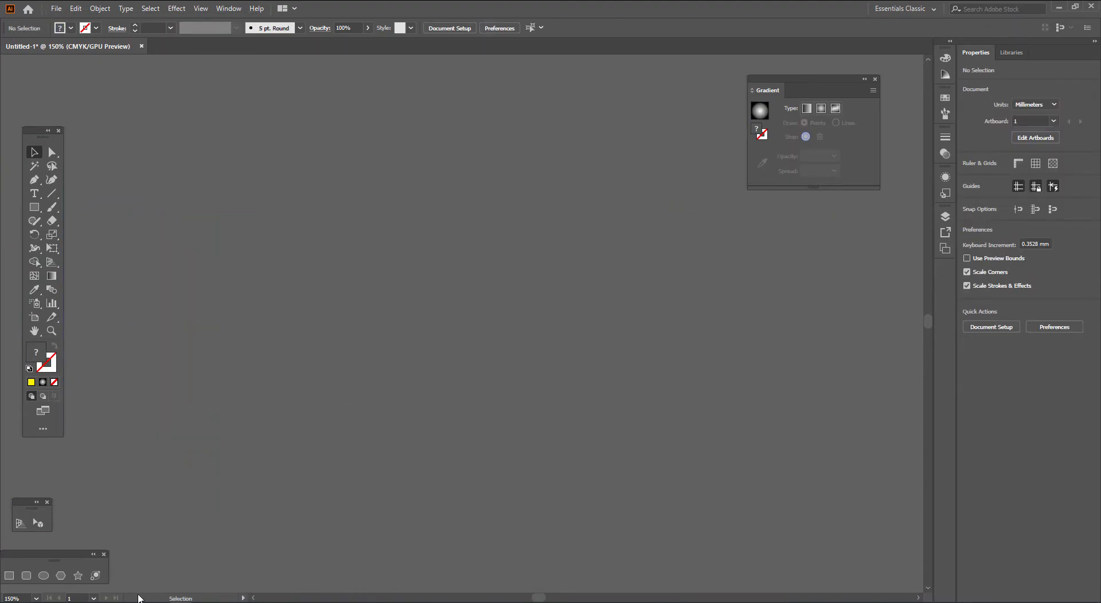
# Switch to File Explorer and bring the 71koAM7SlbL._SL1200_ body spray image from Downloads into the Illustrator document.
pyautogui.moveTo(139, 602)
pyautogui.click(140, 567)
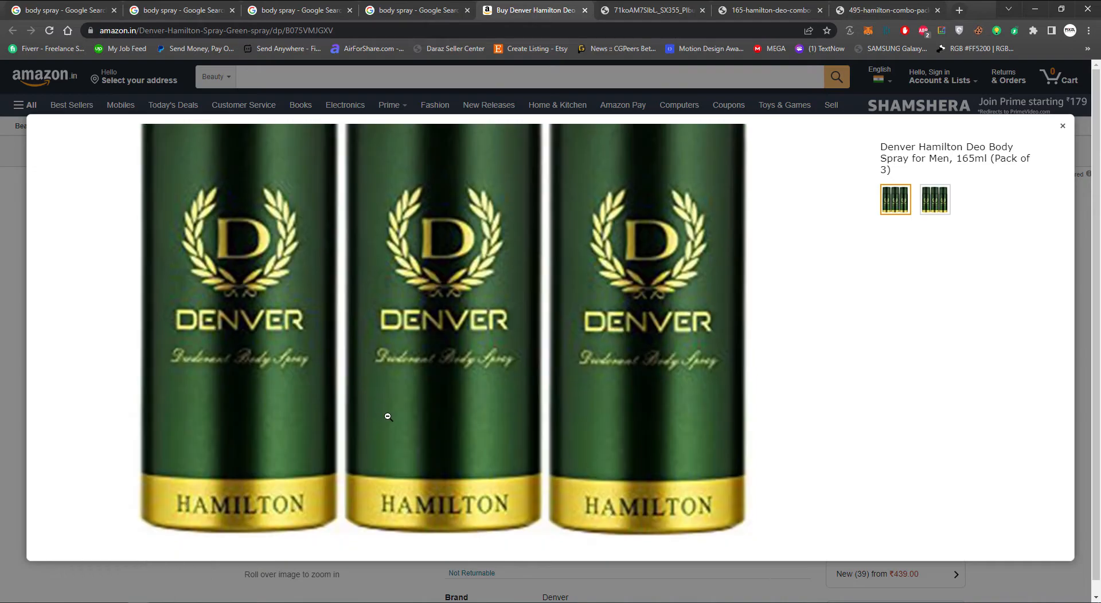
pyautogui.click(140, 602)
pyautogui.click(135, 602)
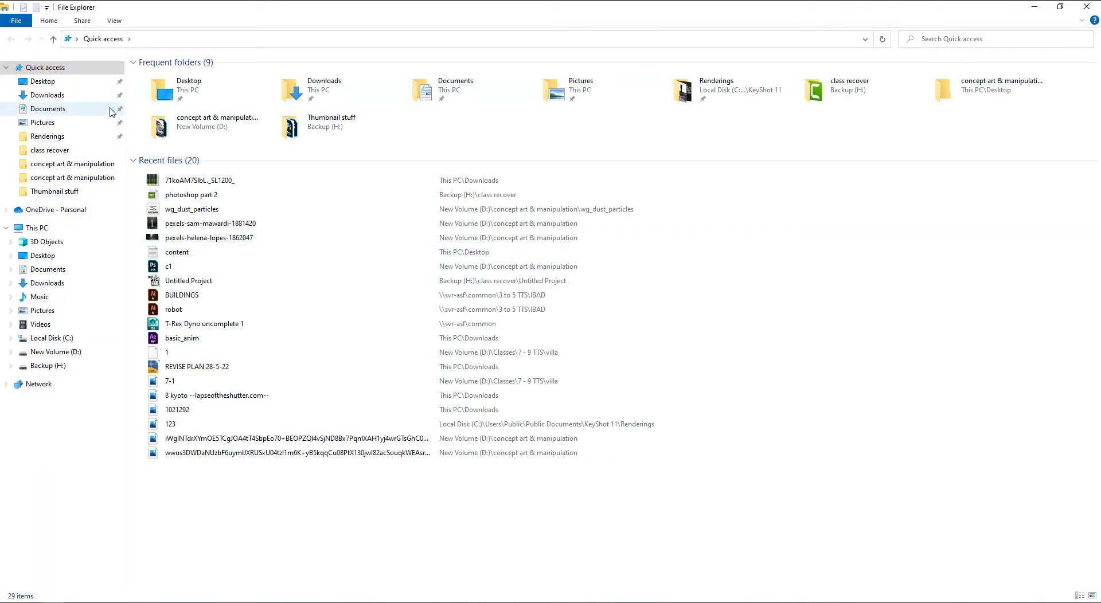
pyautogui.click(47, 95)
pyautogui.moveTo(172, 109); pyautogui.dragTo(481, 279)
pyautogui.hotkey('alt', 'Tab')
# Move the placed body spray image slightly and embed it in the document.
pyautogui.scroll(-3, 517, 401)
pyautogui.moveTo(508, 414); pyautogui.dragTo(520, 381)
pyautogui.click(191, 28)
pyautogui.scroll(1, 347, 324)
pyautogui.moveTo(433, 378); pyautogui.dragTo(505, 341)
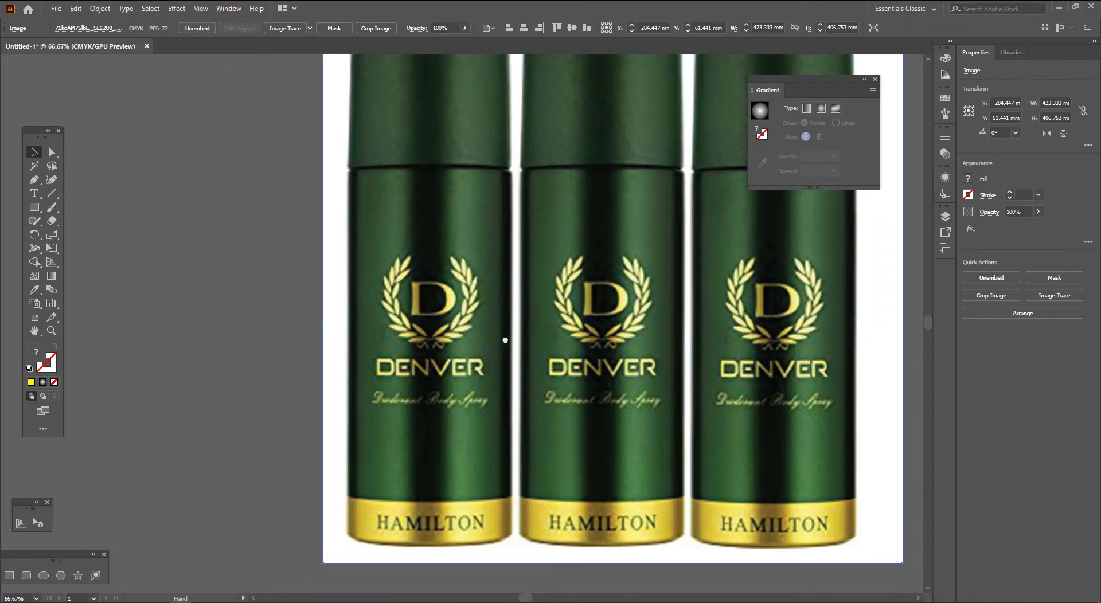
# Collapse the Properties and Libraries panels into the icon column and move the Gradient panel into the empty area beside the image.
pyautogui.moveTo(805, 80); pyautogui.dragTo(810, 493)
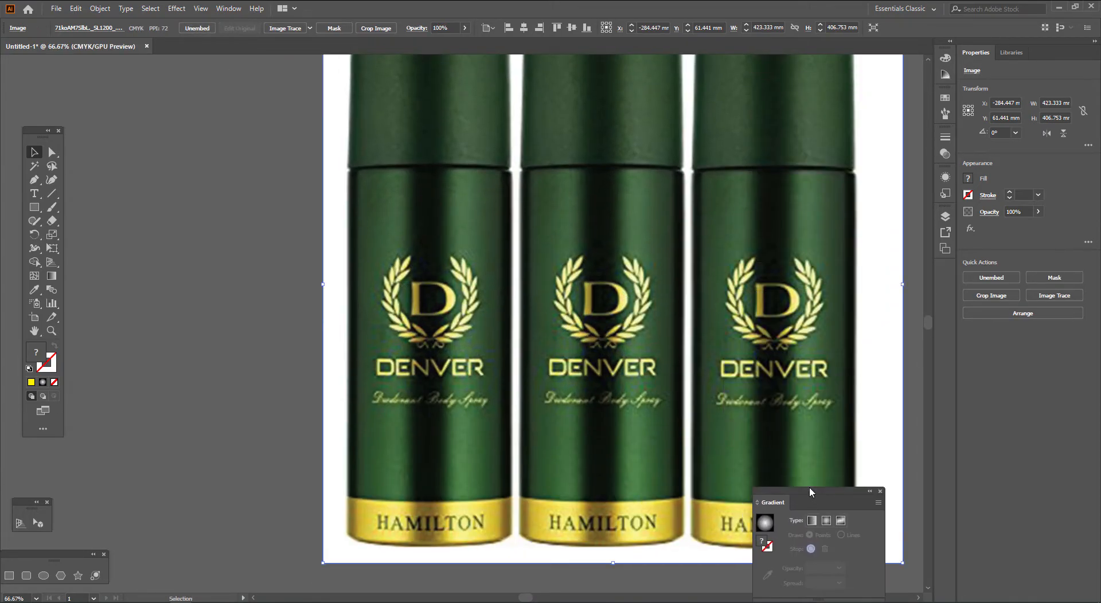
pyautogui.click(1094, 42)
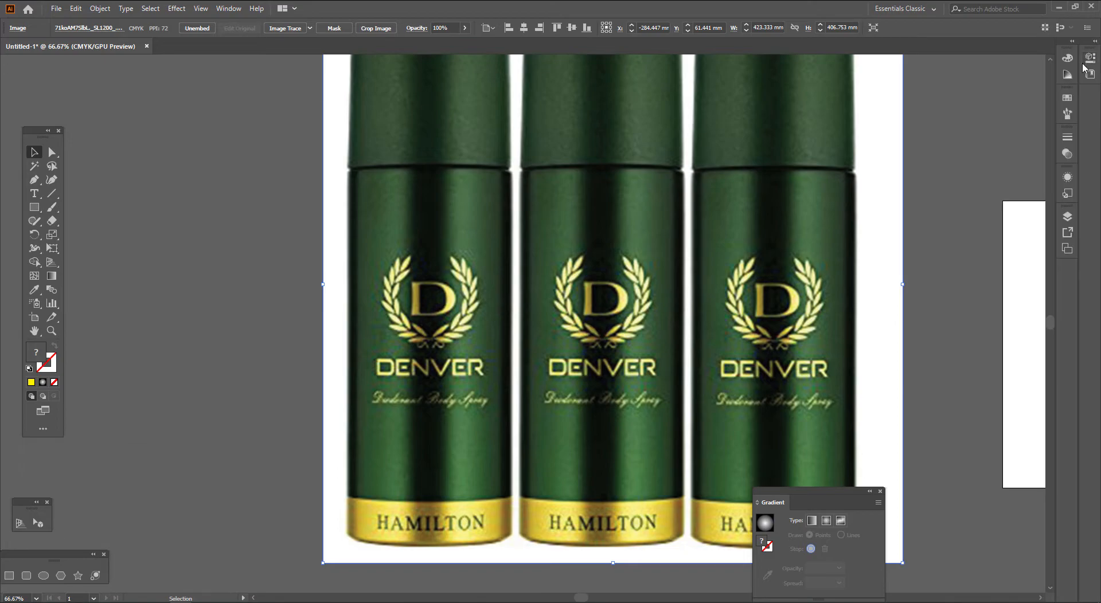
pyautogui.moveTo(1090, 58); pyautogui.dragTo(1065, 282)
pyautogui.press('space')
pyautogui.moveTo(905, 271); pyautogui.dragTo(879, 266)
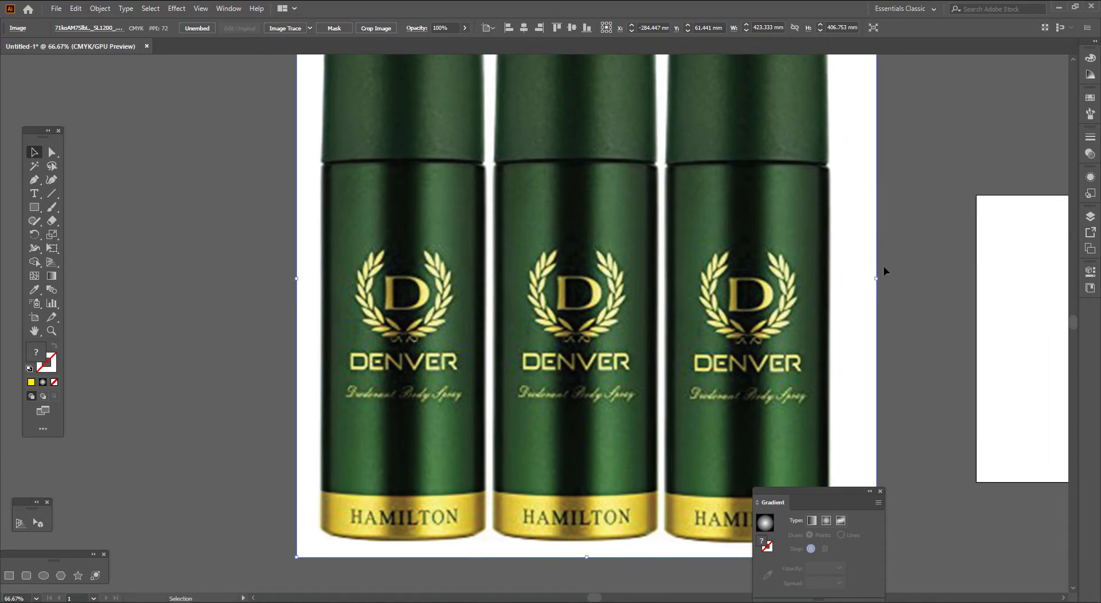
pyautogui.moveTo(826, 491); pyautogui.dragTo(232, 76)
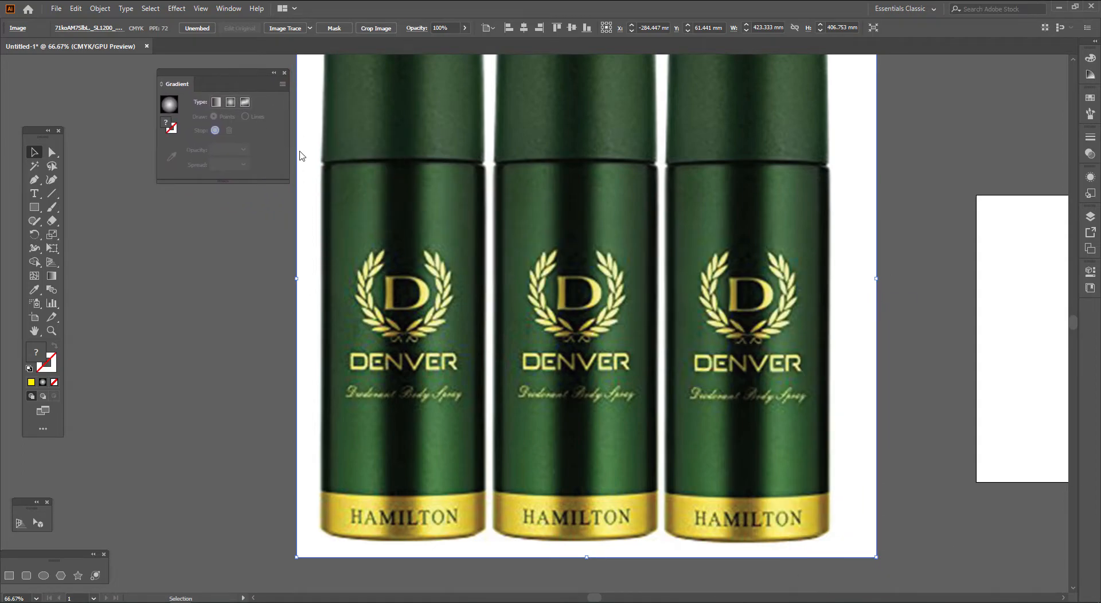
# Draw a small white square about 12.8 mm wide without a stroke in the empty area left of the spray cans.
pyautogui.moveTo(387, 246); pyautogui.dragTo(494, 275)
pyautogui.scroll(1, 447, 256)
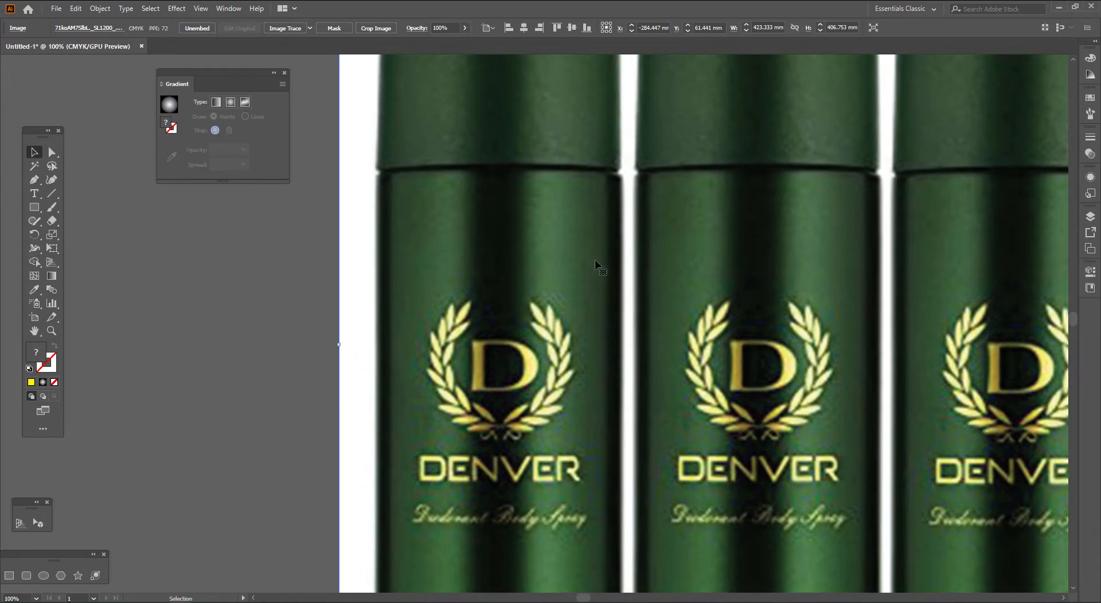
pyautogui.click(35, 208)
pyautogui.moveTo(128, 218); pyautogui.dragTo(154, 243)
pyautogui.press('v')
pyautogui.click(239, 270)
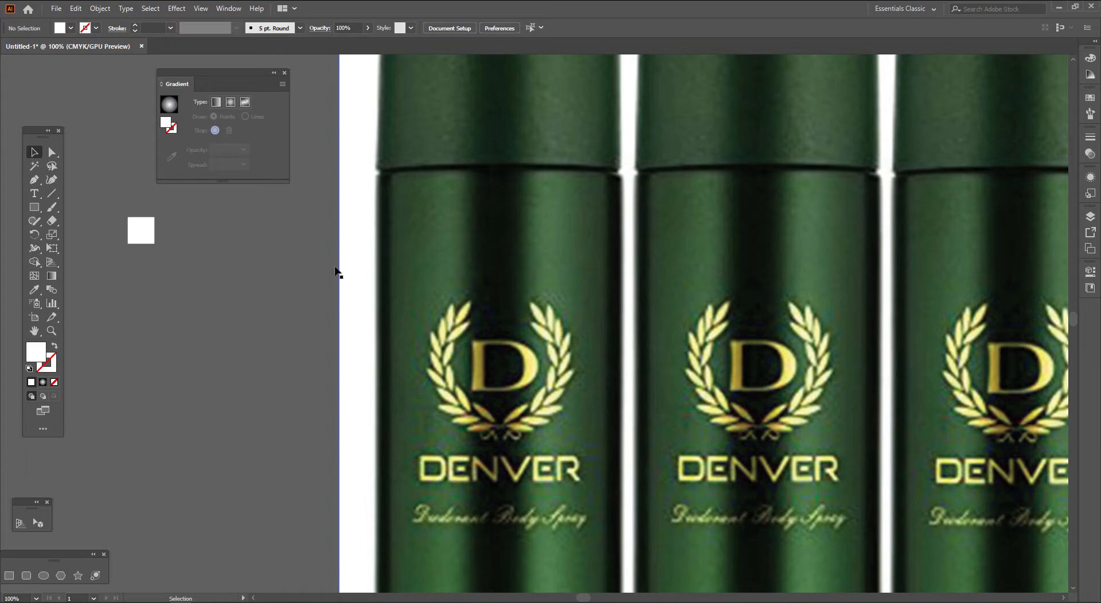
# Duplicate the white square straight down at equal spacing to make a column of five squares.
pyautogui.moveTo(147, 233); pyautogui.dragTo(147, 276)
pyautogui.hotkey('ctrl', 'd')
pyautogui.hotkey('ctrl', 'd')
pyautogui.hotkey('ctrl', 'd')
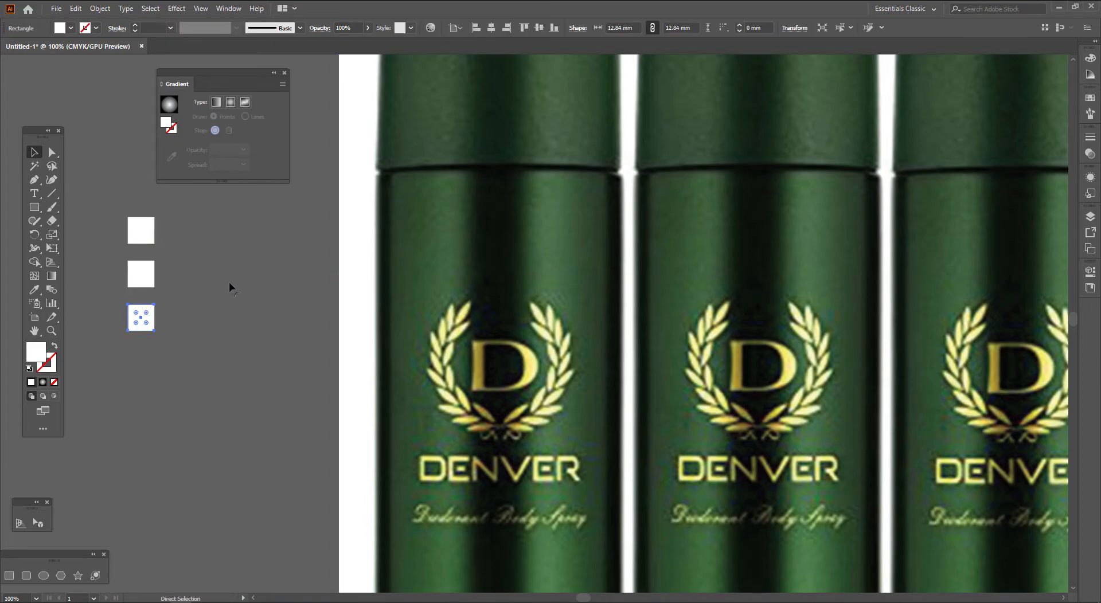
pyautogui.click(226, 318)
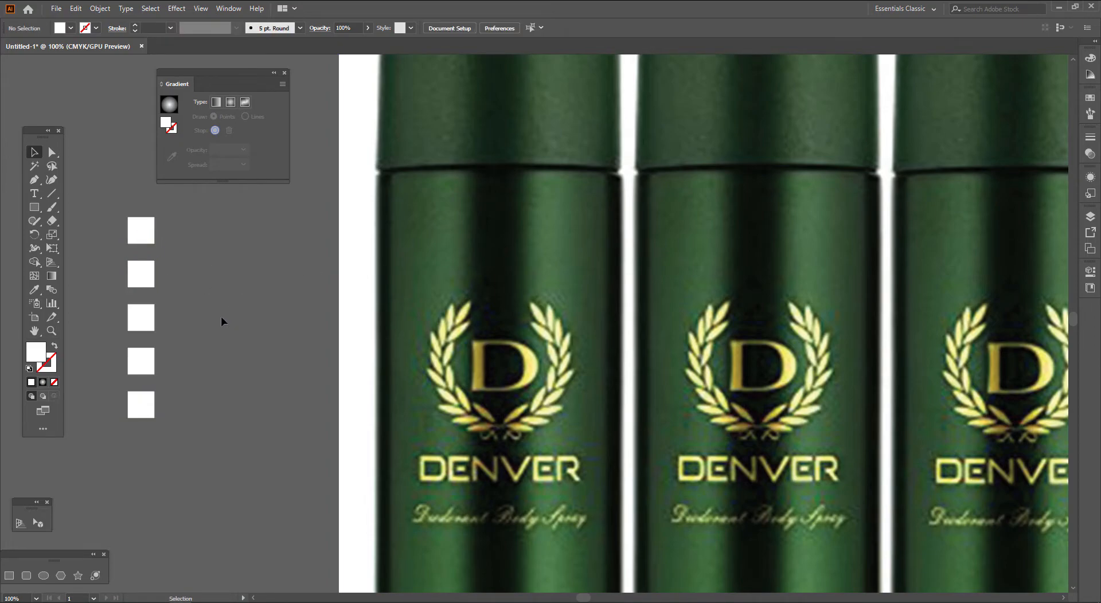
# Fill the top three squares with the first can's dark left edge, mid green and dark center colors using the Eyedropper.
pyautogui.click(149, 238)
pyautogui.press('i')
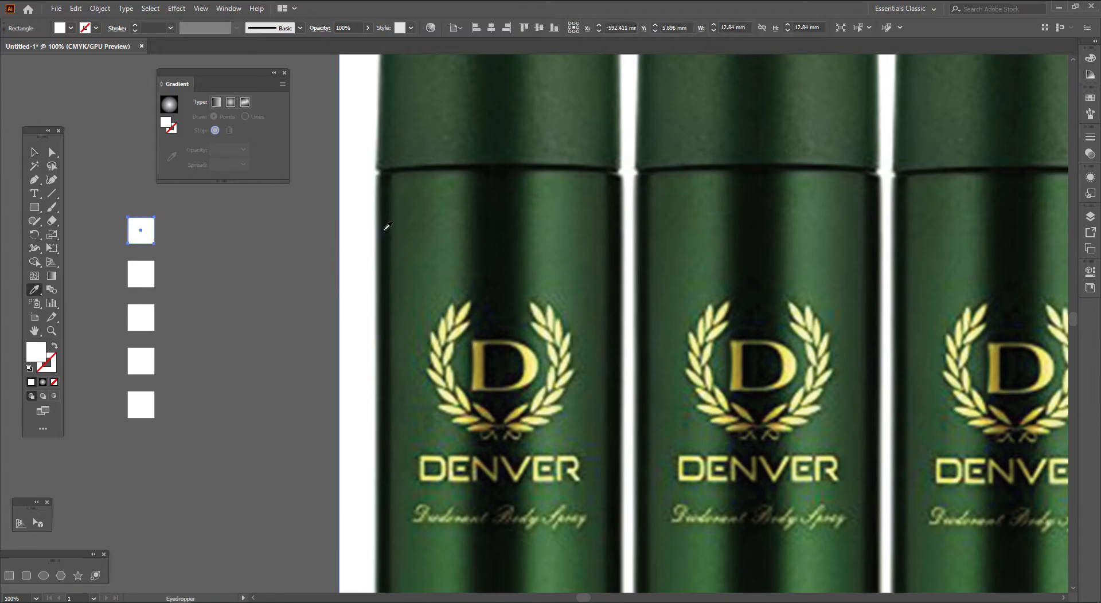
pyautogui.click(388, 224)
pyautogui.keyDown('ctrl'); pyautogui.click(151, 281); pyautogui.keyUp('ctrl')
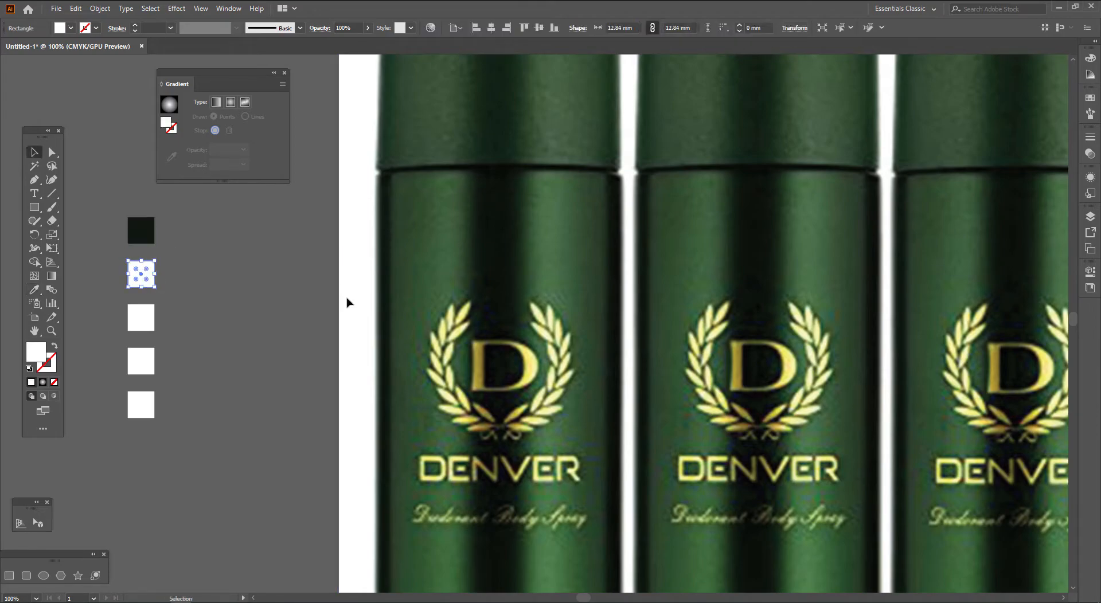
pyautogui.click(426, 236)
pyautogui.keyDown('ctrl'); pyautogui.click(147, 315); pyautogui.keyUp('ctrl')
pyautogui.click(501, 233)
# Fill the fourth and fifth squares with the first can's light green highlight and dark right edge colors, and deselect.
pyautogui.keyDown('ctrl'); pyautogui.click(141, 360); pyautogui.keyUp('ctrl')
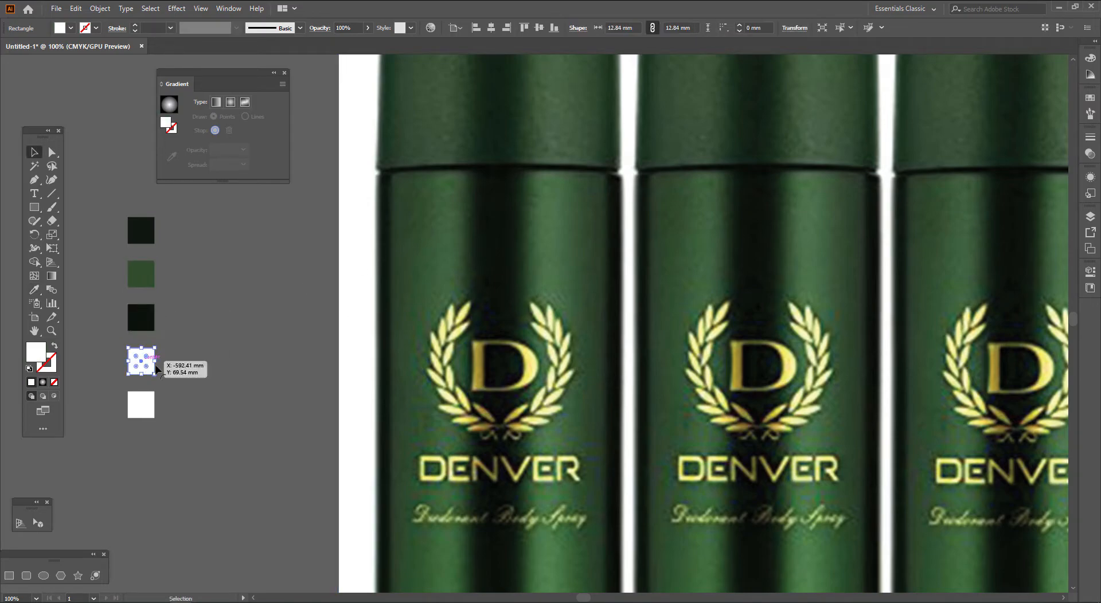
pyautogui.click(556, 235)
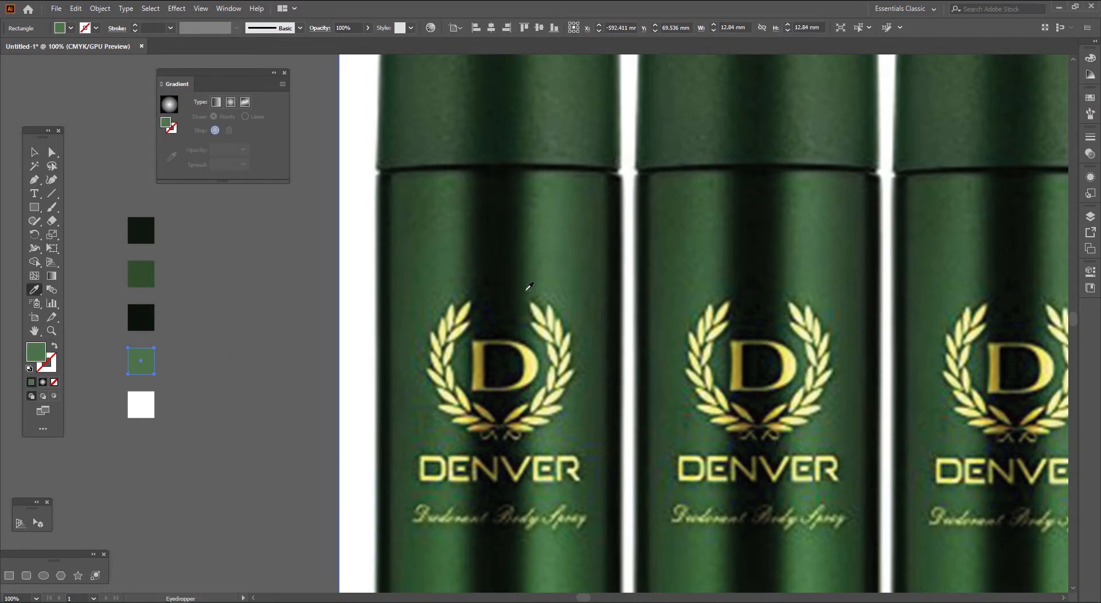
pyautogui.keyDown('ctrl'); pyautogui.click(145, 411); pyautogui.keyUp('ctrl')
pyautogui.click(621, 239)
pyautogui.keyDown('ctrl'); pyautogui.click(256, 374); pyautogui.keyUp('ctrl')
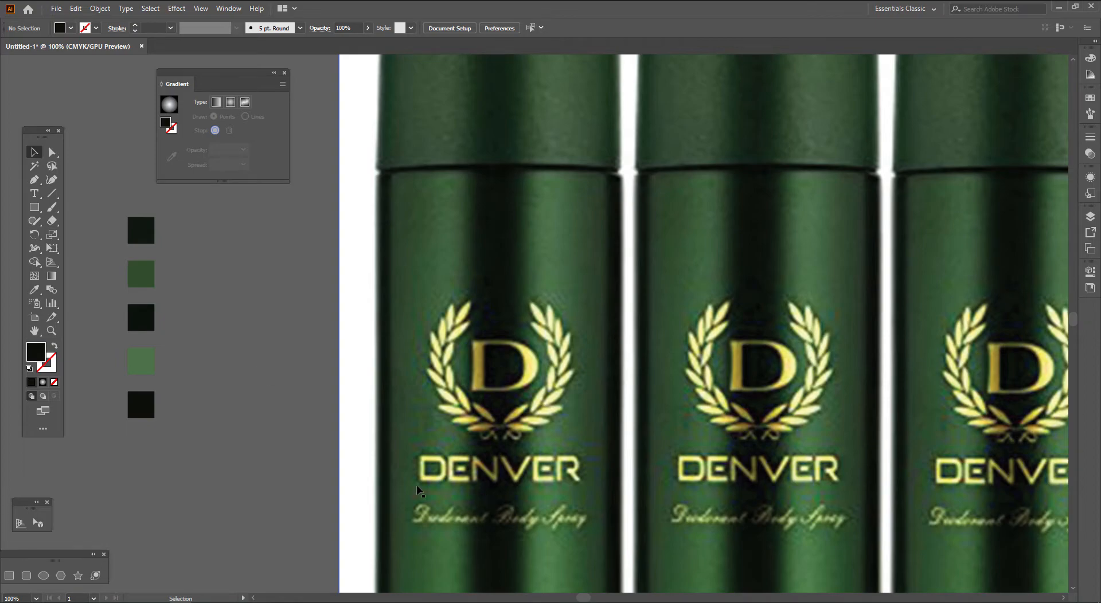
# Copy the hex code of the top swatch's fill and leave its color as it is.
pyautogui.click(140, 229)
pyautogui.doubleClick(36, 351)
pyautogui.click(236, 186)
pyautogui.moveTo(240, 185); pyautogui.dragTo(206, 186)
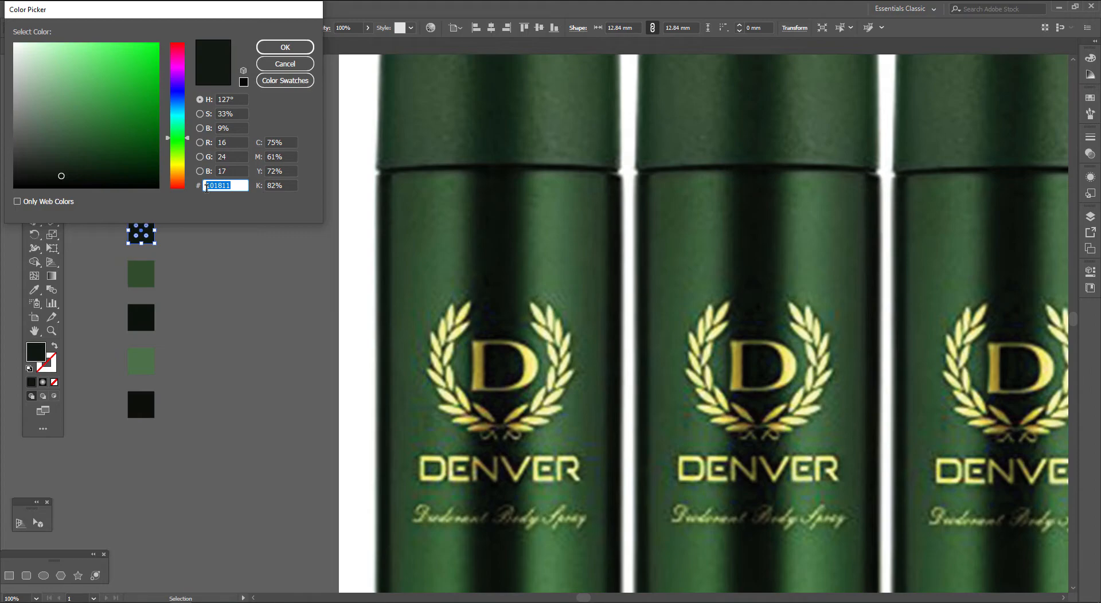
pyautogui.click(238, 186)
pyautogui.moveTo(233, 186); pyautogui.dragTo(206, 185)
pyautogui.moveTo(234, 186); pyautogui.dragTo(201, 184)
pyautogui.hotkey('ctrl', 'c')
pyautogui.click(278, 65)
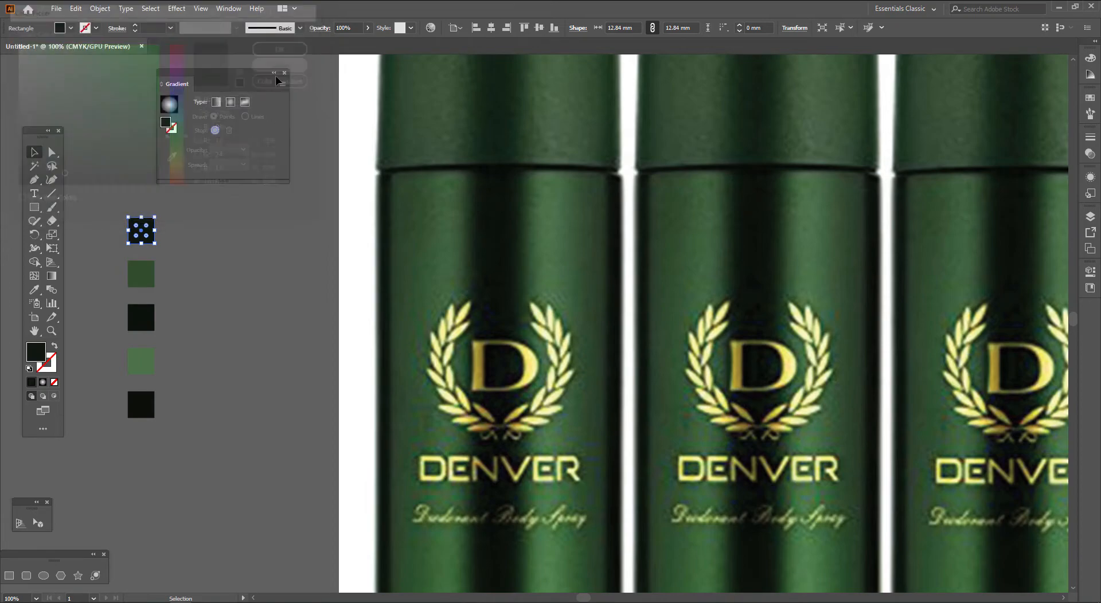
# Add the hex code 101811 as text beside the top swatch and enlarge it to about the swatch's height.
pyautogui.click(35, 194)
pyautogui.click(175, 238)
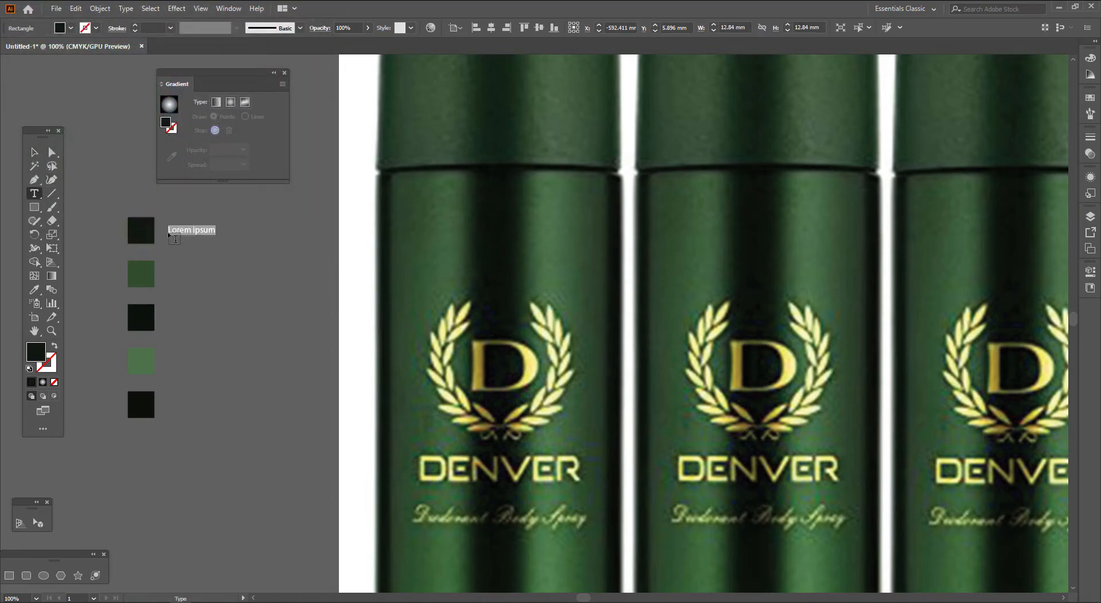
pyautogui.hotkey('ctrl', 'v')
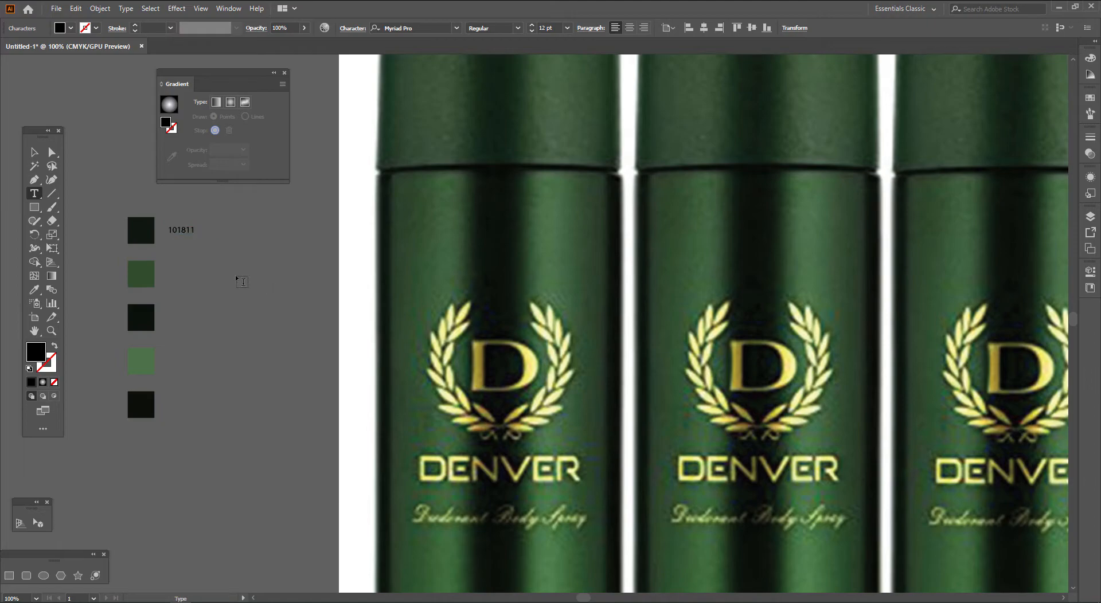
pyautogui.press('Escape')
pyautogui.moveTo(195, 238); pyautogui.dragTo(220, 232)
pyautogui.click(223, 253)
pyautogui.click(234, 276)
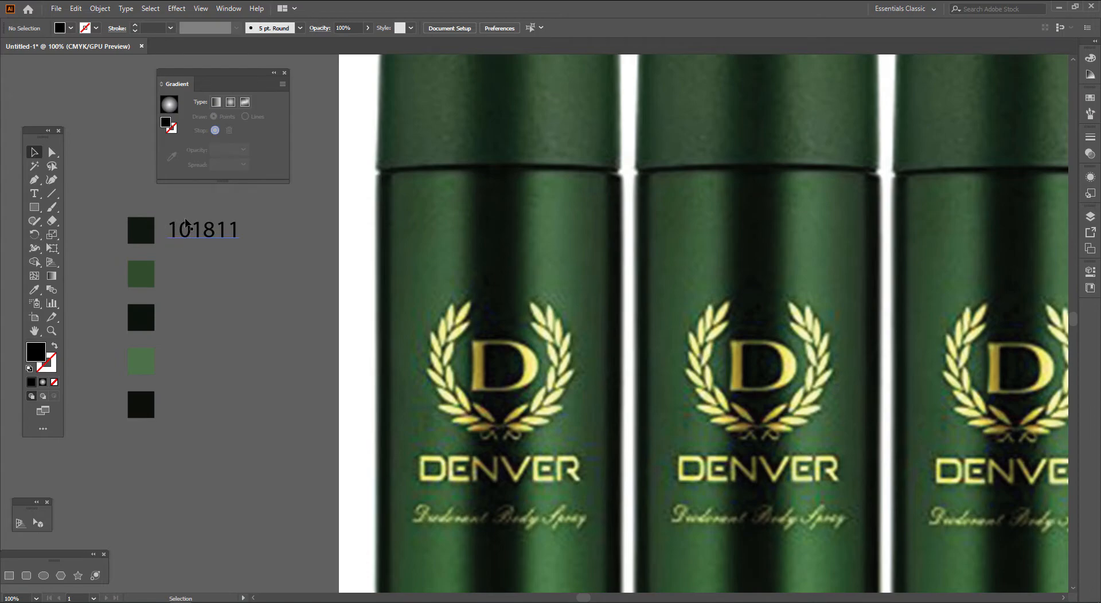
# Draw a square about 80 mm wide in the empty area left of the swatch column.
pyautogui.hscroll(-10, 236, 396)
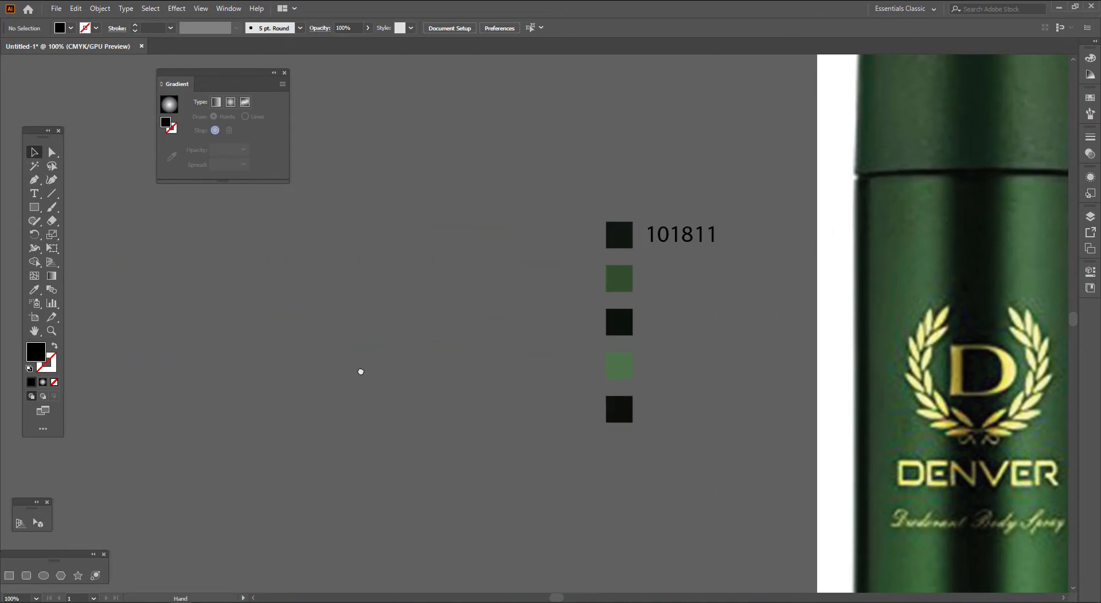
pyautogui.press('m')
pyautogui.moveTo(138, 259); pyautogui.dragTo(304, 422)
pyautogui.hscroll(-3, 402, 409)
pyautogui.press('v')
pyautogui.hscroll(-1, 419, 401)
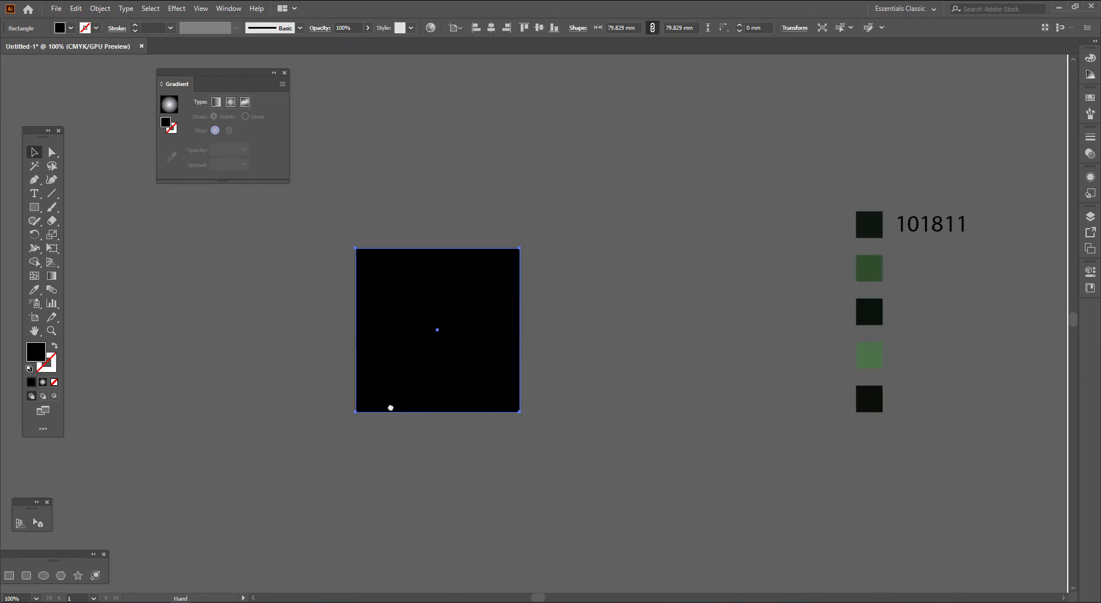
# Set the large square's fill to pure red, ff0000.
pyautogui.doubleClick(41, 357)
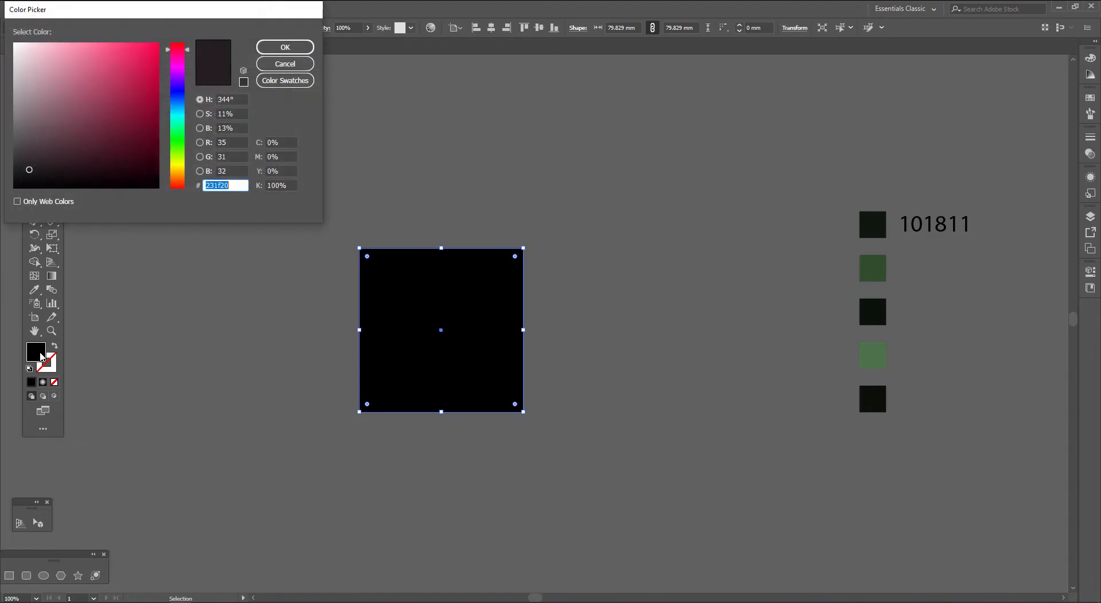
pyautogui.moveTo(185, 50)
pyautogui.mouseDown()
pyautogui.moveTo(184, 38)
pyautogui.moveTo(159, 42)
pyautogui.mouseUp()
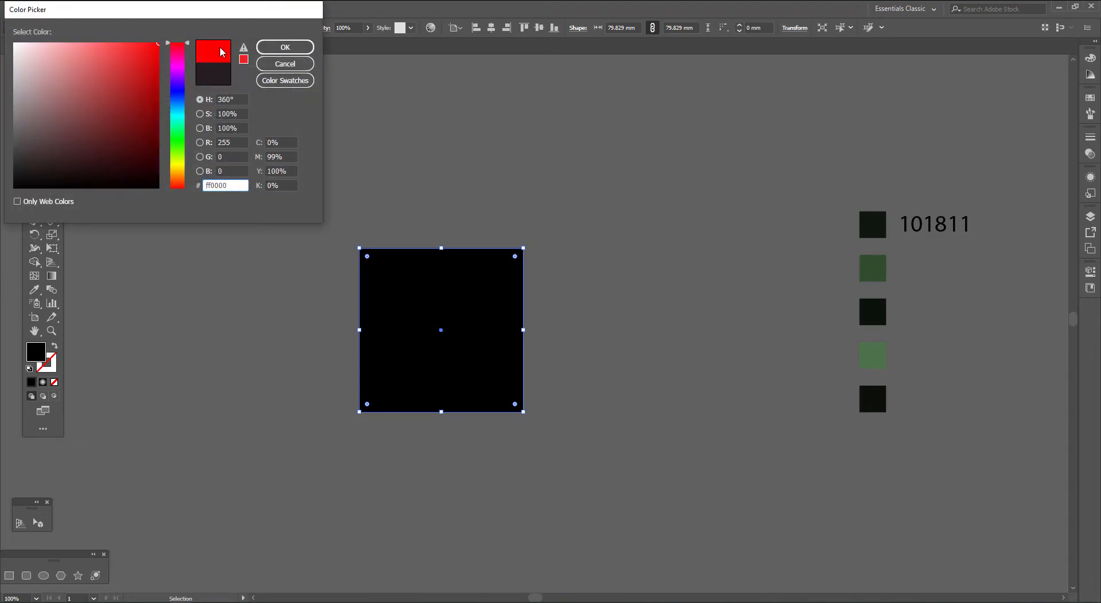
pyautogui.click(279, 51)
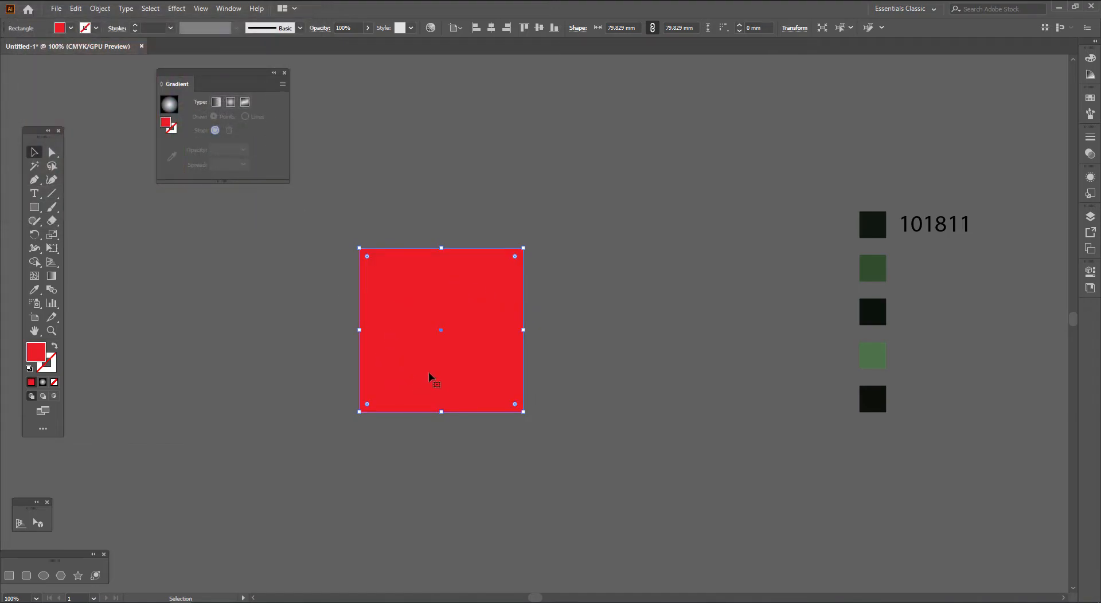
# Copy the red square's hex code, paste it as text to the left of the square, enlarge it and deselect.
pyautogui.doubleClick(36, 352)
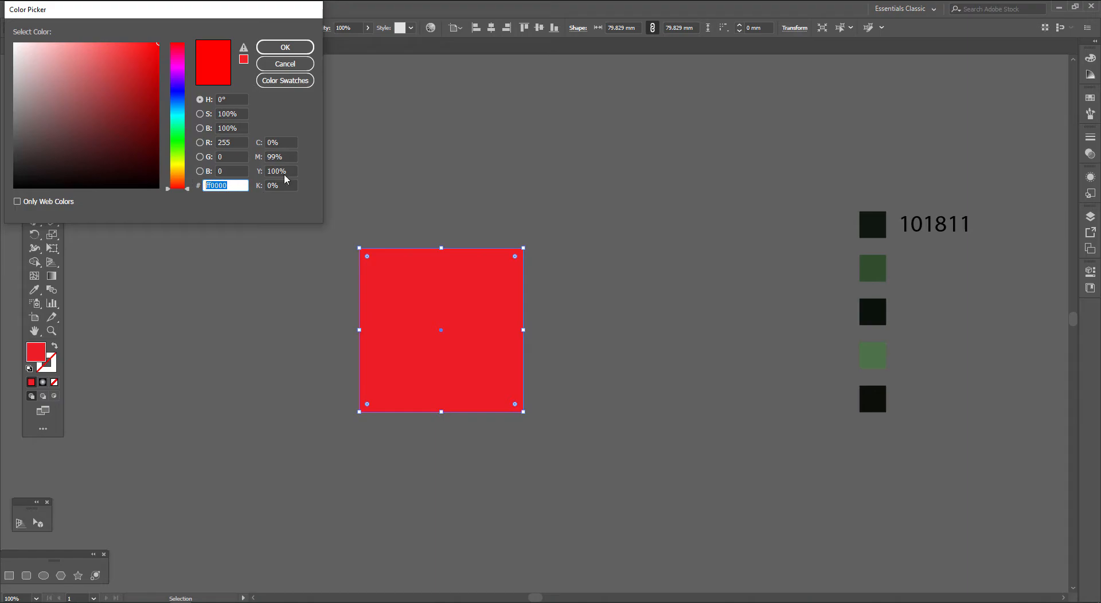
pyautogui.click(286, 64)
pyautogui.click(204, 365)
pyautogui.press('t')
pyautogui.click(162, 345)
pyautogui.hotkey('ctrl', 'v')
pyautogui.press('Escape')
pyautogui.moveTo(186, 347); pyautogui.dragTo(261, 337)
pyautogui.click(206, 411)
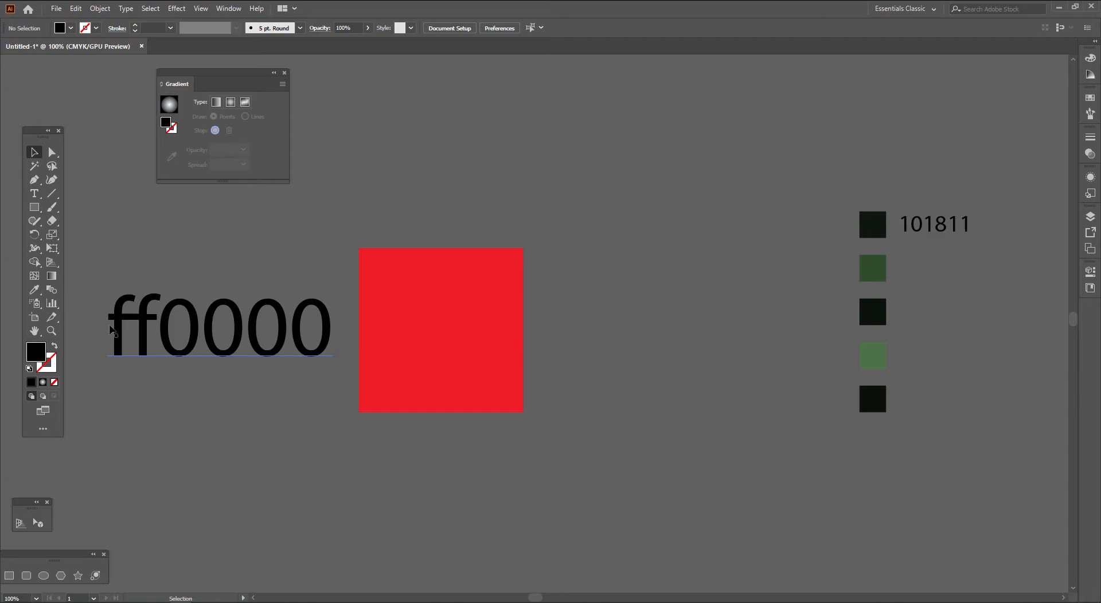
# Open the fill color of the ff0000 text, pick pure red ff0000, and highlight the red value and first two hex digits.
pyautogui.click(112, 331)
pyautogui.doubleClick(42, 353)
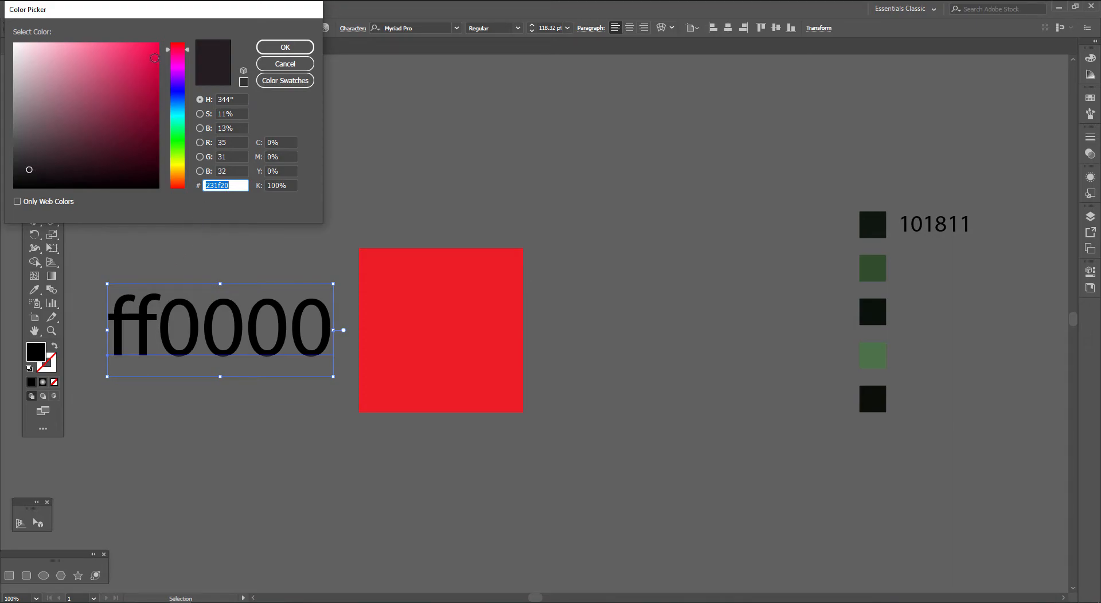
pyautogui.moveTo(155, 59); pyautogui.dragTo(172, 41)
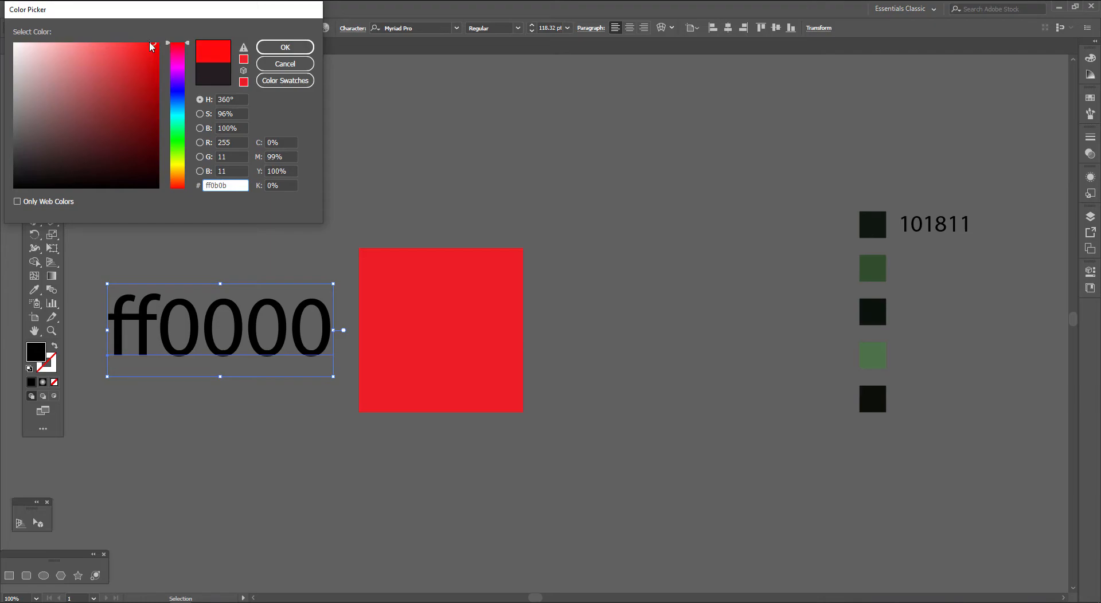
pyautogui.moveTo(156, 45)
pyautogui.mouseDown()
pyautogui.moveTo(168, 209)
pyautogui.moveTo(163, 40)
pyautogui.mouseUp()
pyautogui.moveTo(235, 140); pyautogui.dragTo(204, 142)
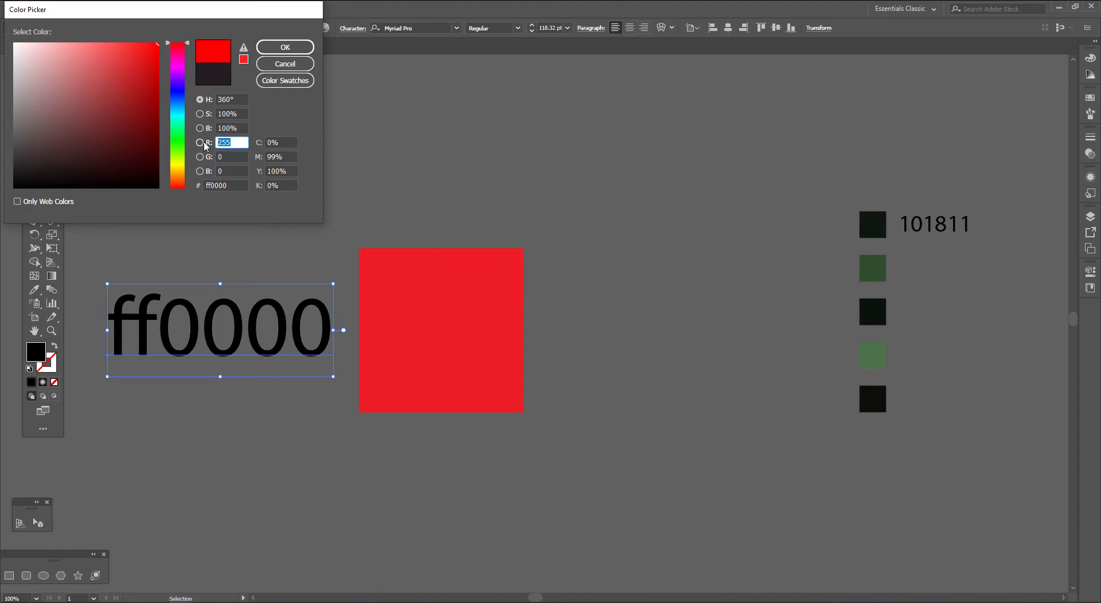
pyautogui.moveTo(211, 187); pyautogui.dragTo(205, 186)
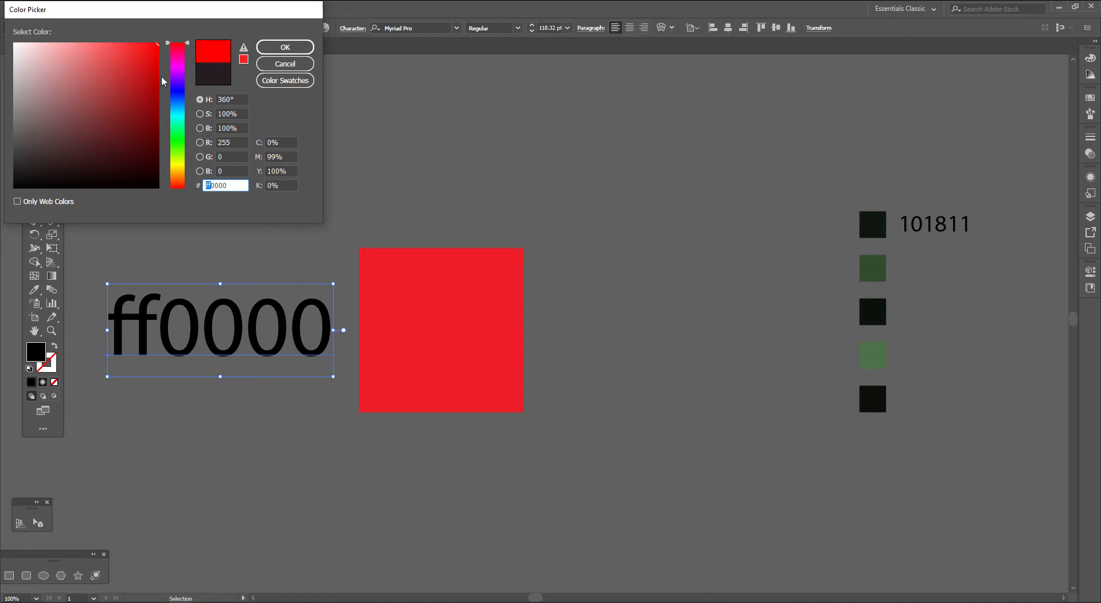
# Try progressively darker reds bf0000, 820000 and 3a0000, highlighting the red value or hex digits that represent it.
pyautogui.write('bf')
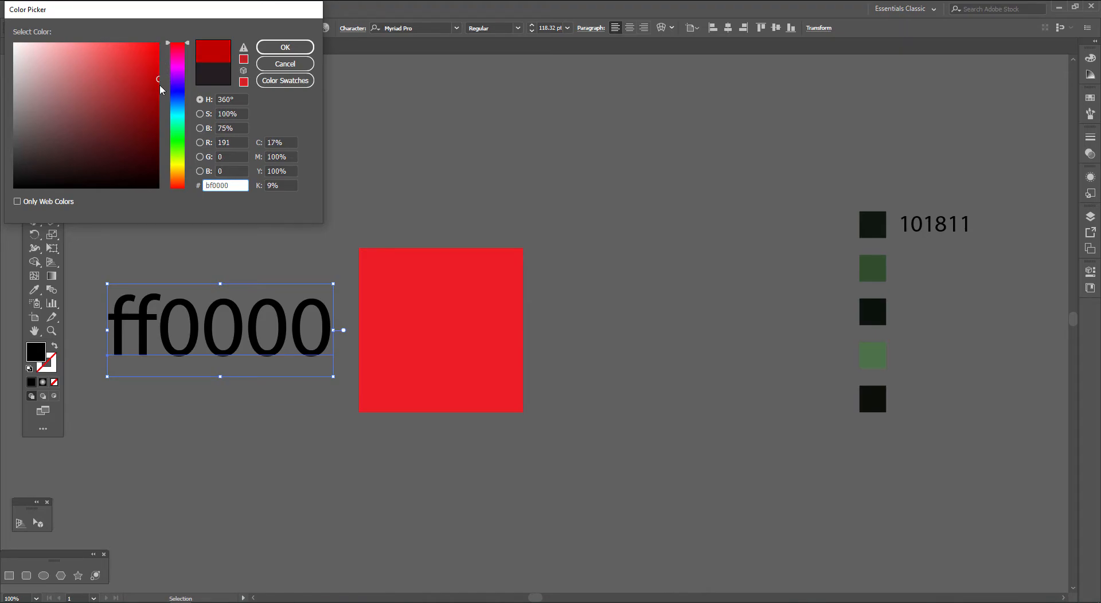
pyautogui.moveTo(237, 143); pyautogui.dragTo(210, 142)
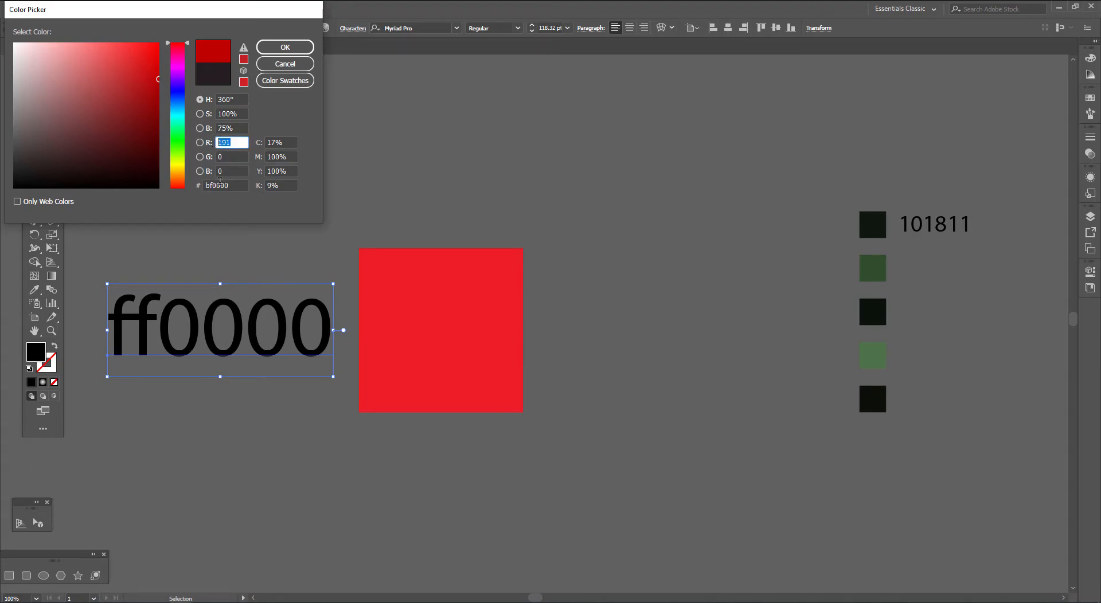
pyautogui.moveTo(214, 186); pyautogui.dragTo(200, 199)
pyautogui.write('82')
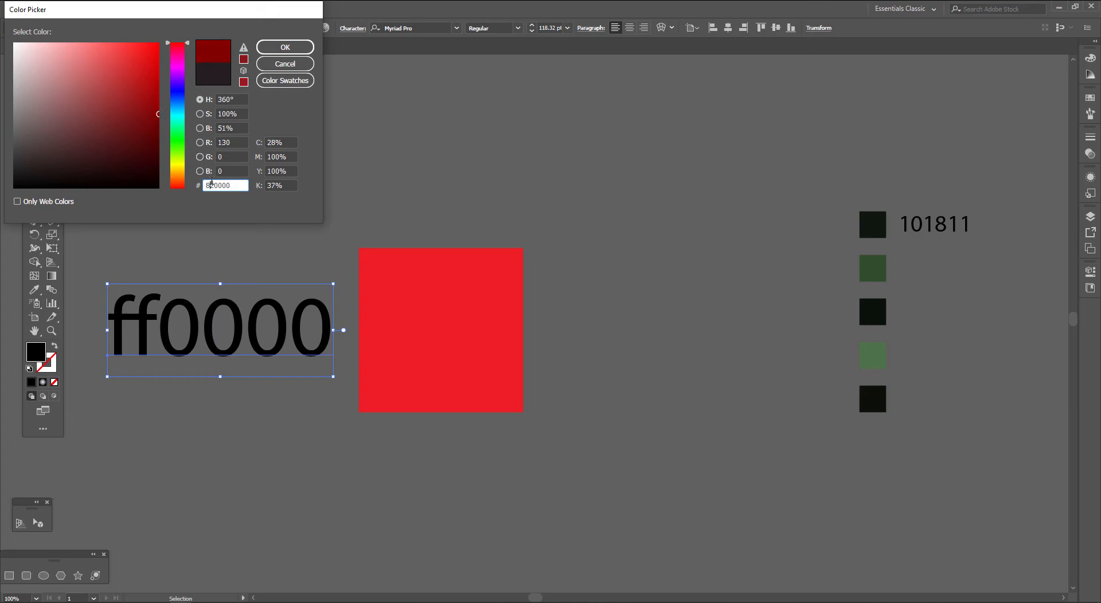
pyautogui.click(156, 135)
pyautogui.moveTo(156, 134); pyautogui.dragTo(158, 156)
pyautogui.moveTo(217, 186)
pyautogui.mouseDown()
pyautogui.moveTo(207, 186)
pyautogui.moveTo(205, 208)
pyautogui.mouseUp()
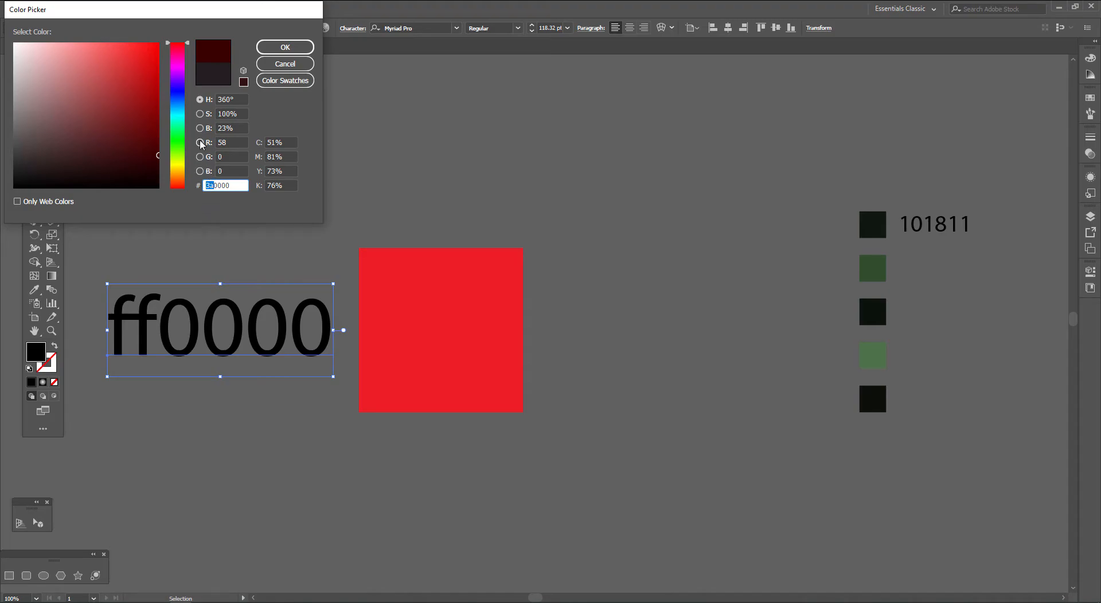
# Pick pure green 00ff00 using the green channel, highlight its hex digit pairs, and cancel the color change.
pyautogui.click(204, 158)
pyautogui.moveTo(183, 188); pyautogui.dragTo(183, 43)
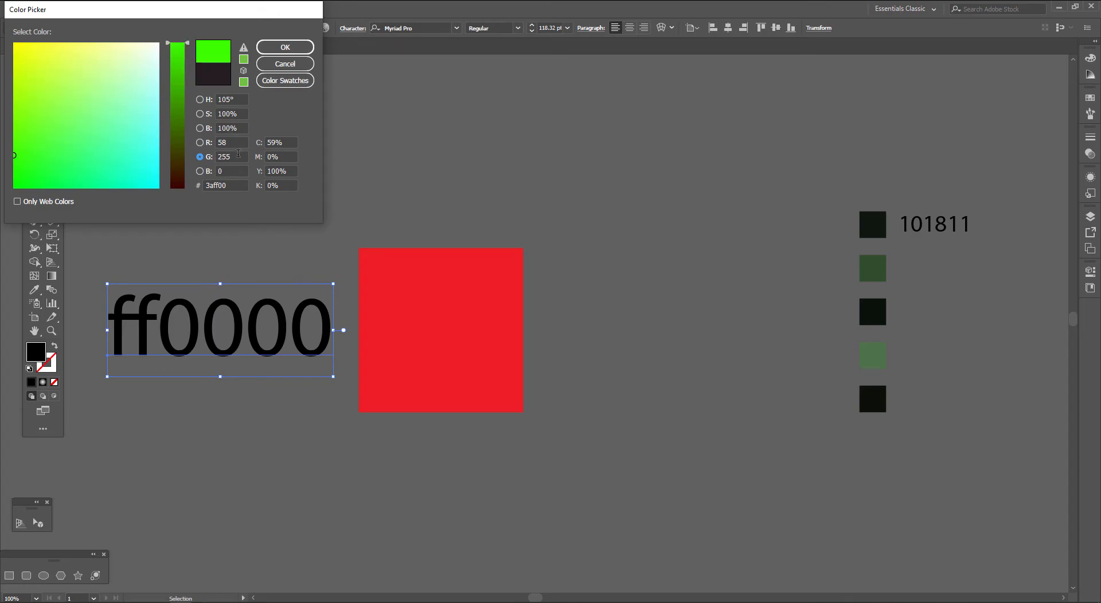
pyautogui.click(238, 157)
pyautogui.moveTo(17, 168); pyautogui.dragTo(9, 191)
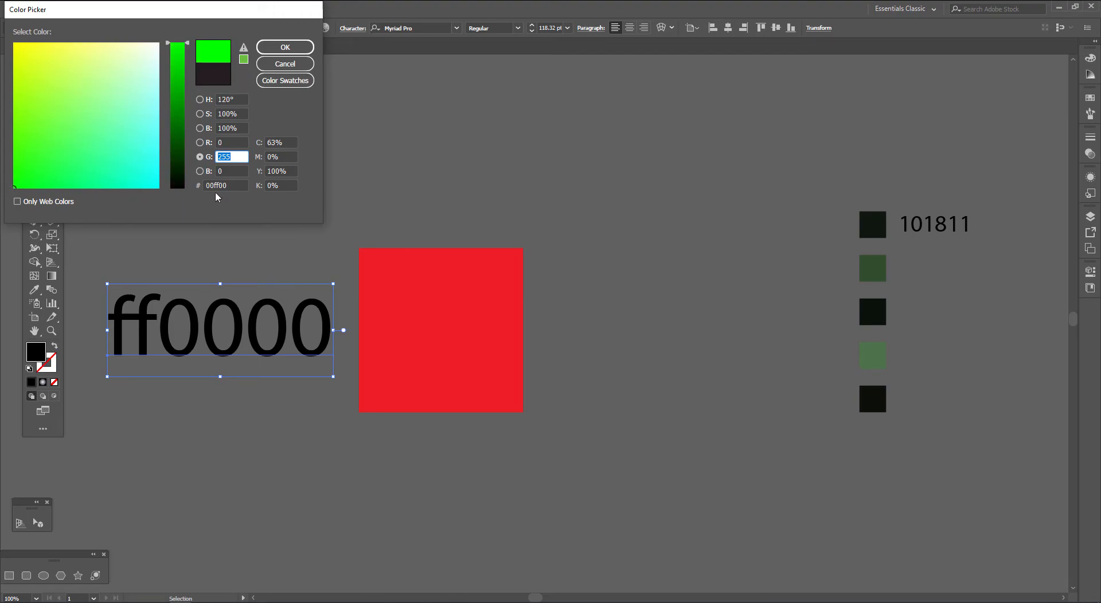
pyautogui.moveTo(212, 185); pyautogui.dragTo(196, 186)
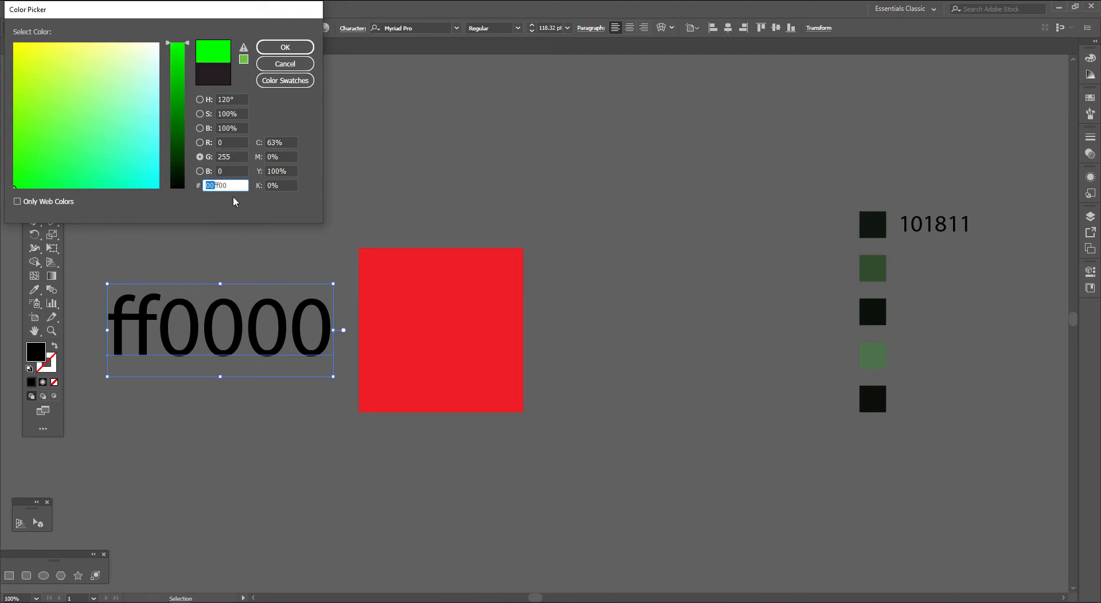
pyautogui.click(222, 186)
pyautogui.moveTo(219, 186); pyautogui.dragTo(211, 186)
pyautogui.press('Escape')
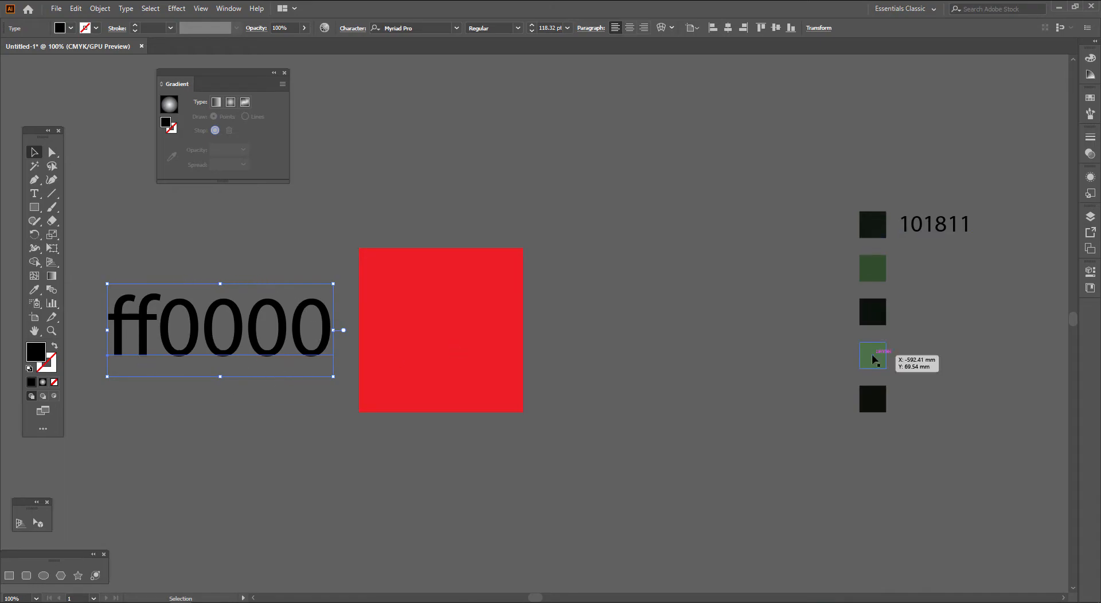
# Duplicate the 101811 label down the swatch column so a copy sits beside each of the other four swatches.
pyautogui.moveTo(916, 295); pyautogui.dragTo(668, 313)
pyautogui.moveTo(724, 276); pyautogui.dragTo(517, 234)
pyautogui.scroll(3, 461, 255)
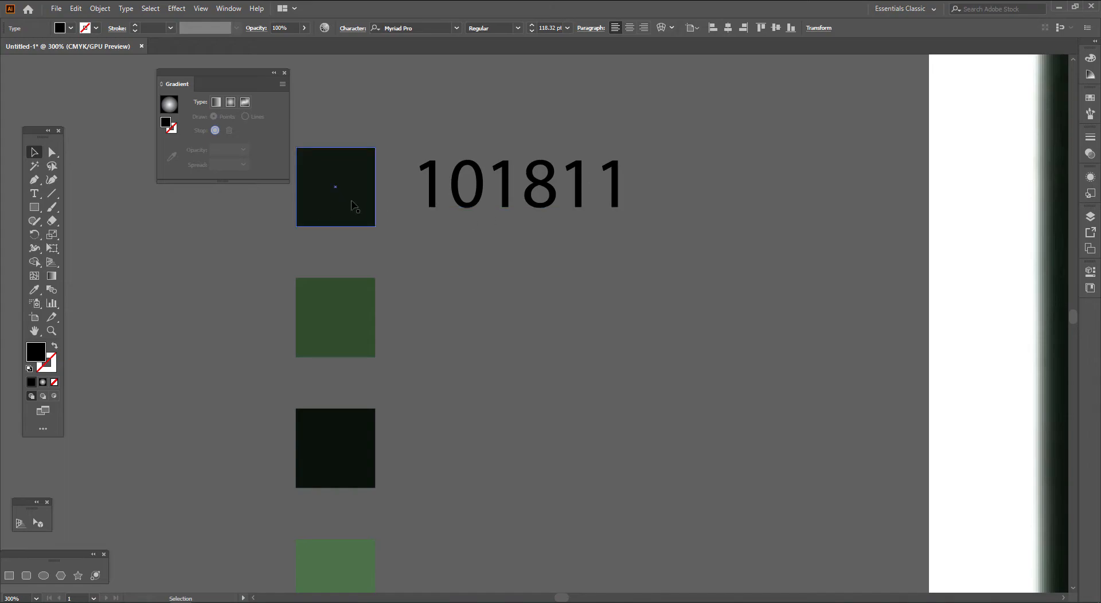
pyautogui.moveTo(477, 238); pyautogui.dragTo(569, 214)
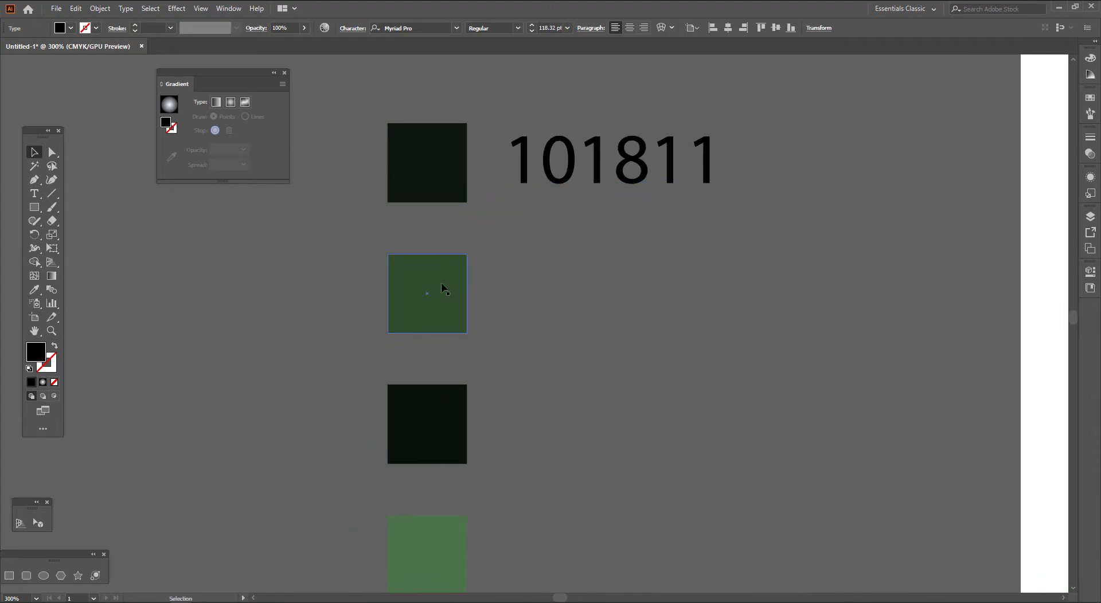
pyautogui.scroll(-1, 641, 225)
pyautogui.moveTo(631, 194); pyautogui.dragTo(598, 222)
pyautogui.hotkey('ctrl', 'd')
pyautogui.hotkey('ctrl', 'd')
pyautogui.hotkey('ctrl', 'd')
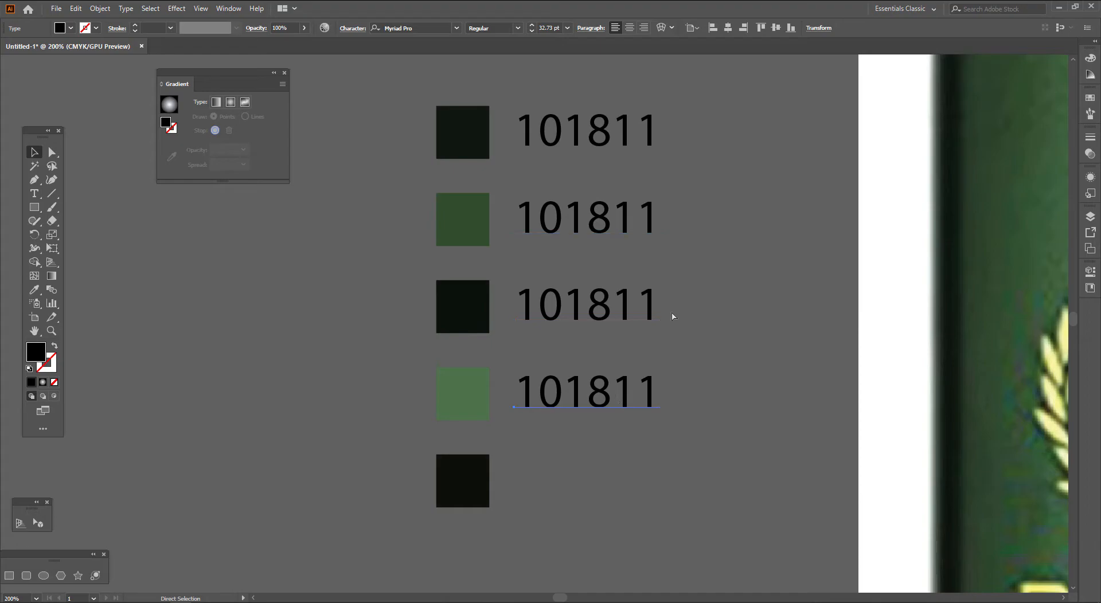
pyautogui.click(715, 355)
pyautogui.moveTo(595, 507); pyautogui.dragTo(594, 502)
# Look up the second swatch's hex code and replace the label beside it with 324e2e.
pyautogui.click(462, 221)
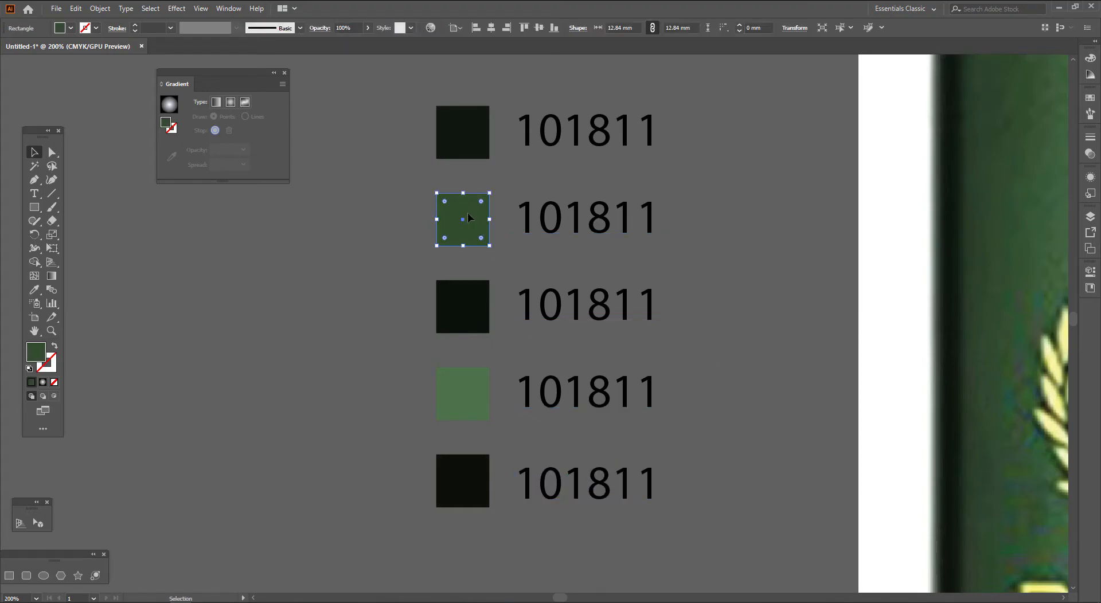
pyautogui.doubleClick(37, 355)
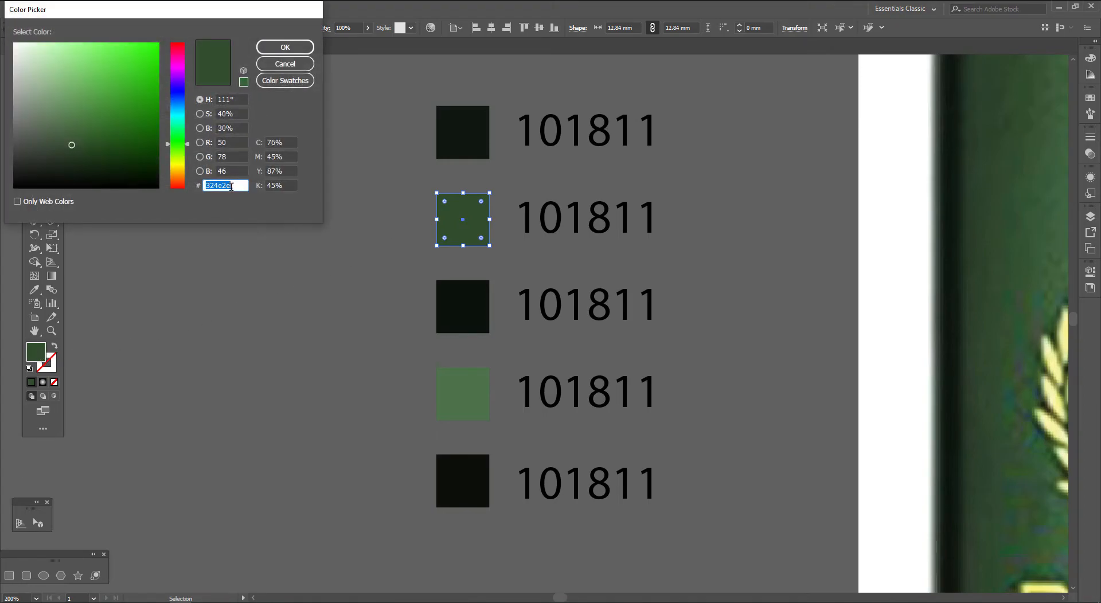
pyautogui.press('Return')
pyautogui.press('t')
pyautogui.click(576, 221)
pyautogui.hotkey('ctrl', 'a')
pyautogui.write('324e2e')
pyautogui.press('Escape')
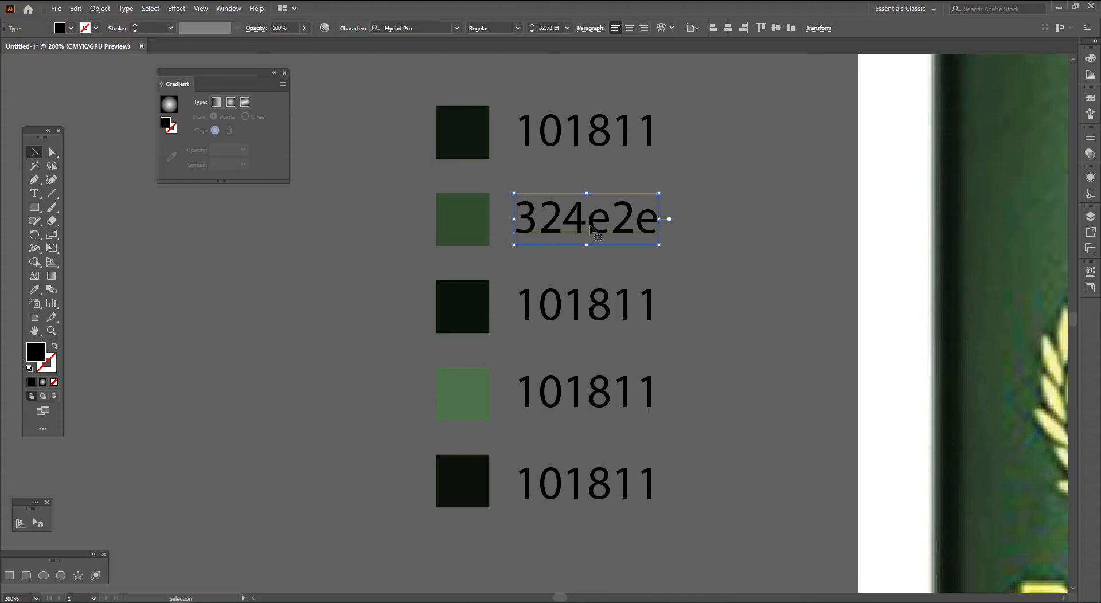
# Look up the third swatch's hex code and replace the label beside it with 0a110d.
pyautogui.click(458, 304)
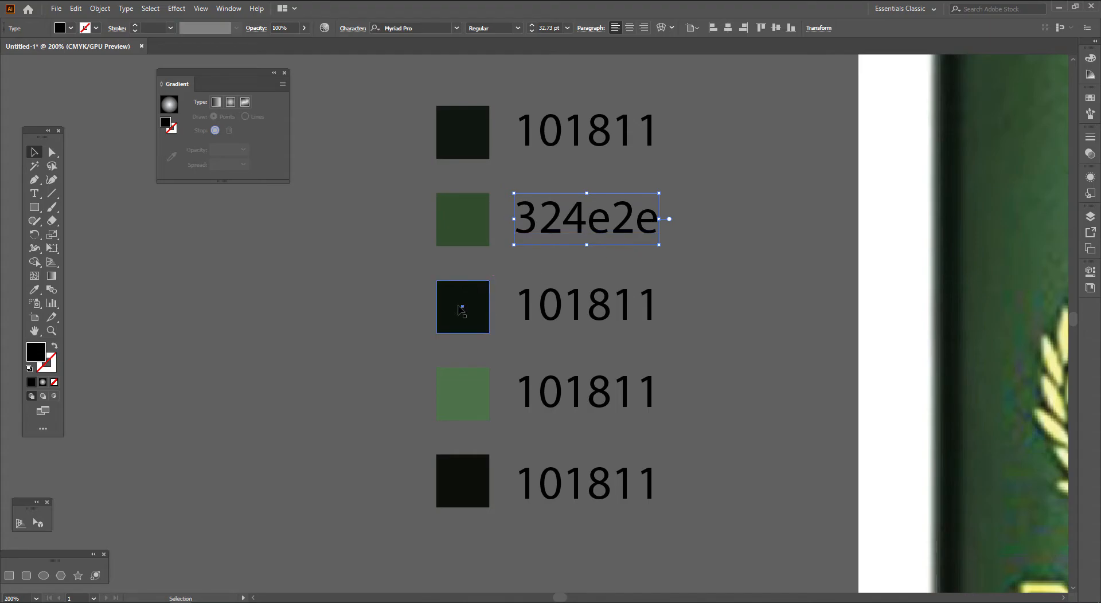
pyautogui.doubleClick(36, 353)
pyautogui.press('Escape')
pyautogui.press('t')
pyautogui.doubleClick(597, 298)
pyautogui.write('0a110d')
pyautogui.press('Escape')
# Copy the fourth swatch's hex code, 4d734a, and paste it over the label beside that swatch.
pyautogui.click(481, 390)
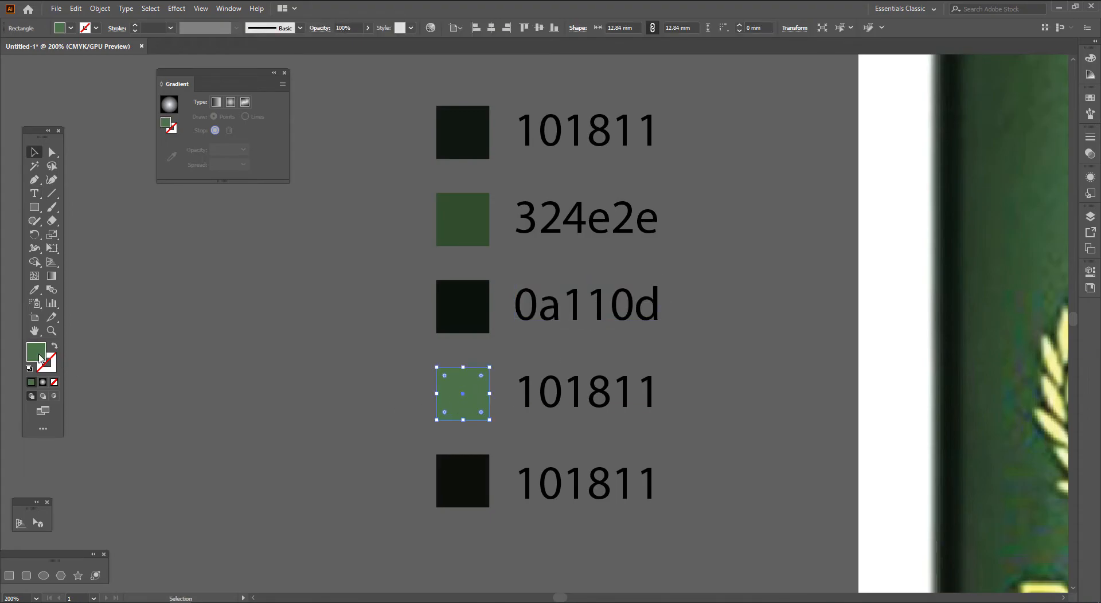
pyautogui.doubleClick(40, 359)
pyautogui.hotkey('ctrl', 'c')
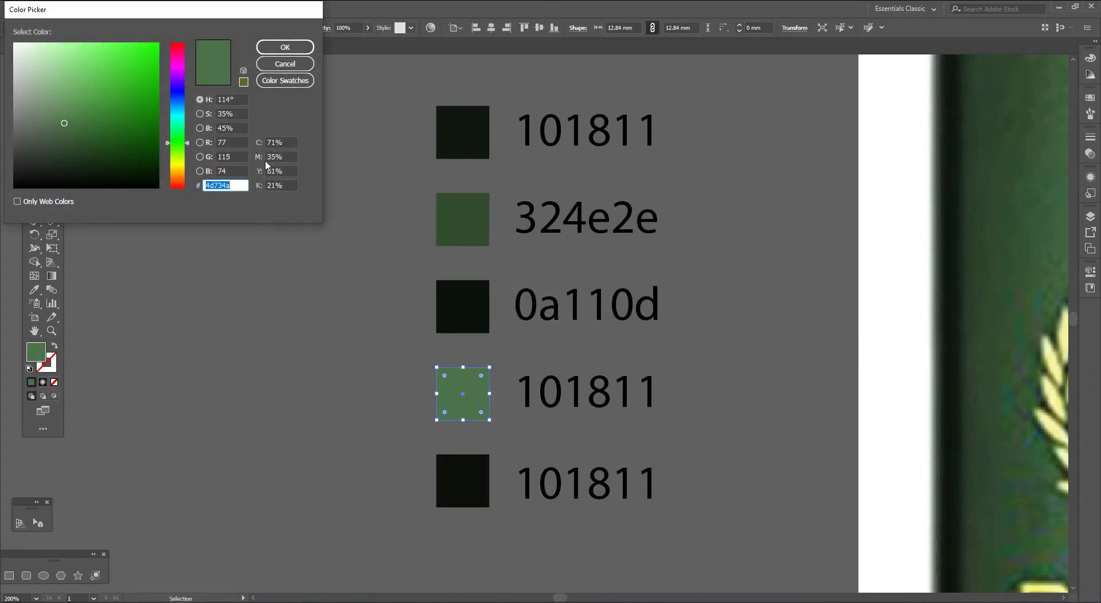
pyautogui.press('Escape')
pyautogui.press('t')
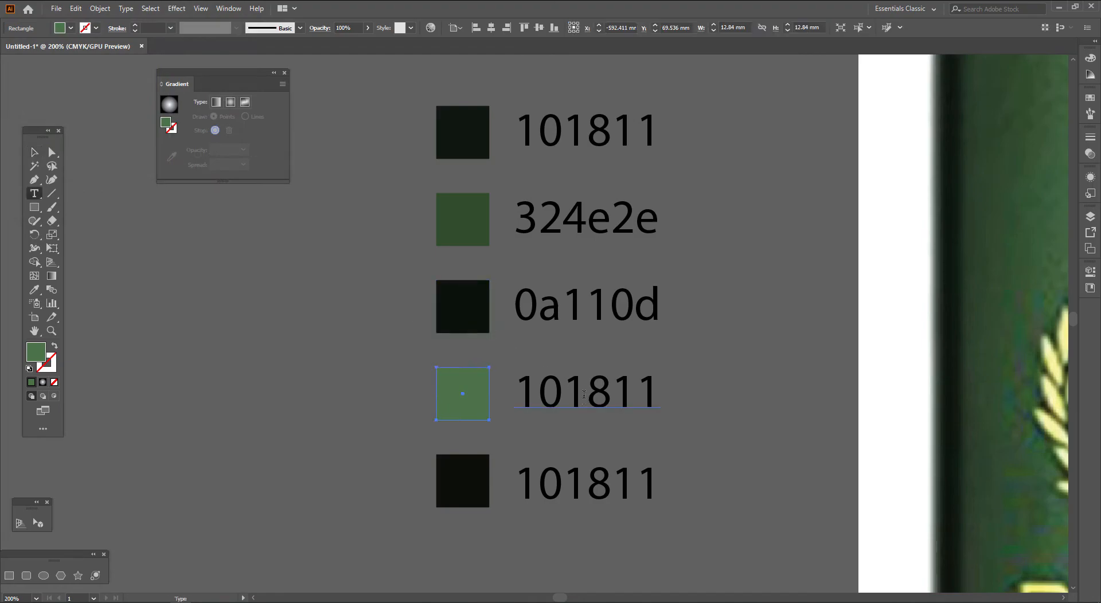
pyautogui.doubleClick(584, 395)
pyautogui.hotkey('ctrl', 'v')
pyautogui.press('Escape')
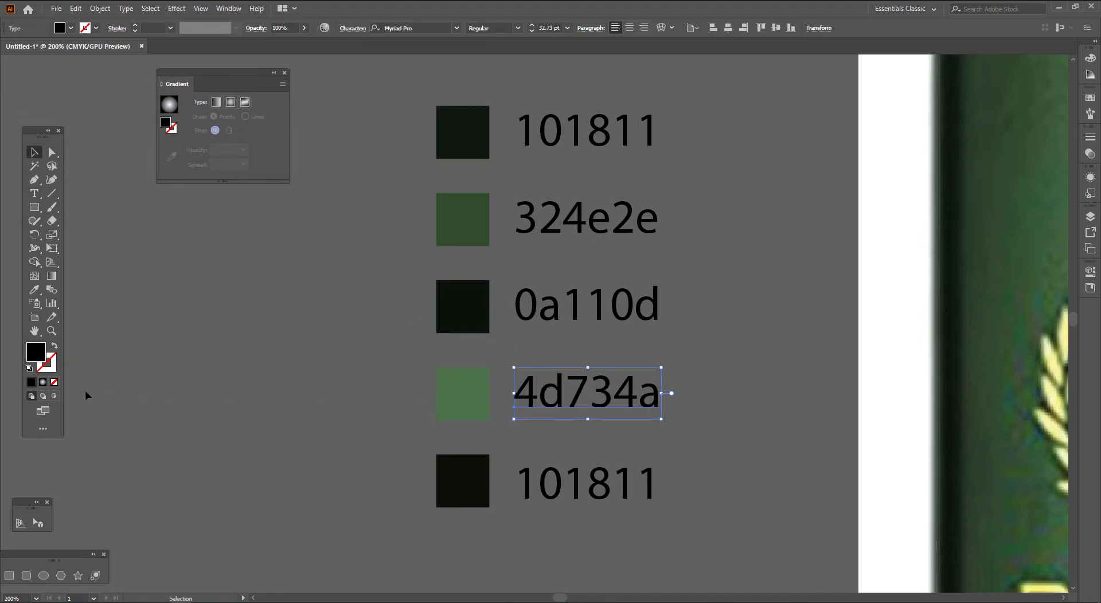
# Copy the last swatch's hex code, 0e120d, paste it over the label beside that swatch, and deselect.
pyautogui.click(442, 479)
pyautogui.doubleClick(38, 357)
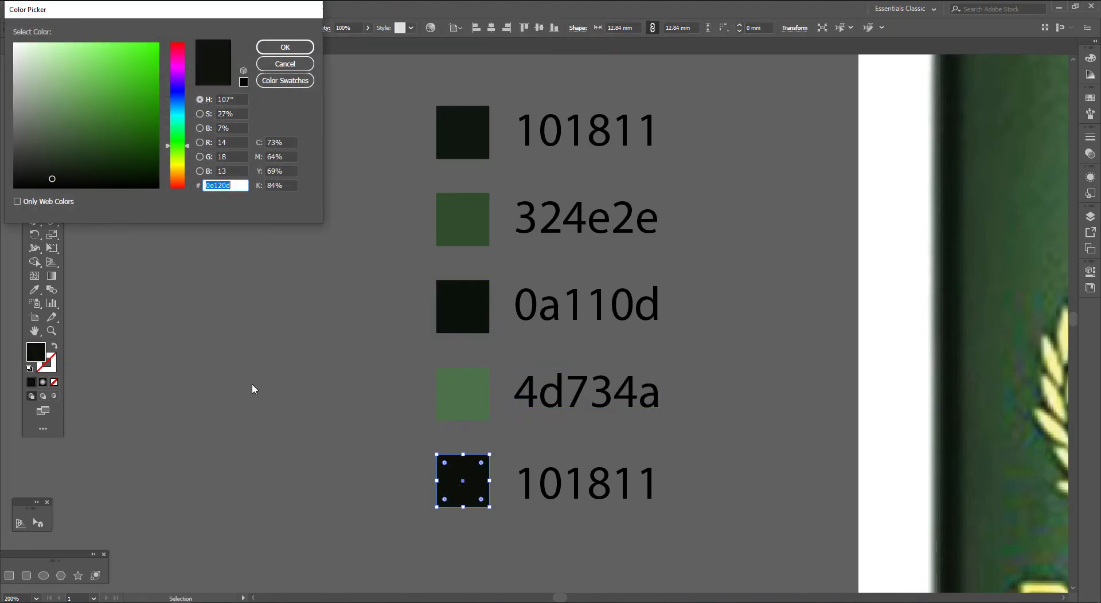
pyautogui.hotkey('ctrl', 'c')
pyautogui.press('Escape')
pyautogui.press('t')
pyautogui.click(596, 487)
pyautogui.hotkey('ctrl', 'a')
pyautogui.hotkey('ctrl', 'v')
pyautogui.press('Escape')
pyautogui.click(721, 501)
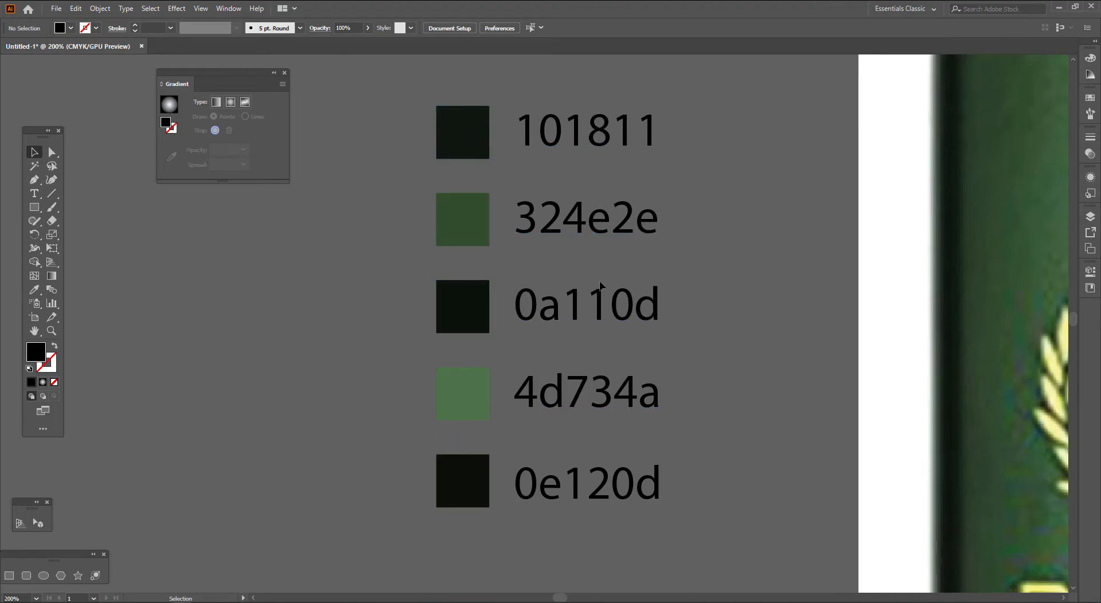
# Draw a black rectangle about 120 by 63 mm spanning the first can's width, move it down over the laurel emblem, and deselect.
pyautogui.moveTo(690, 385); pyautogui.dragTo(409, 441)
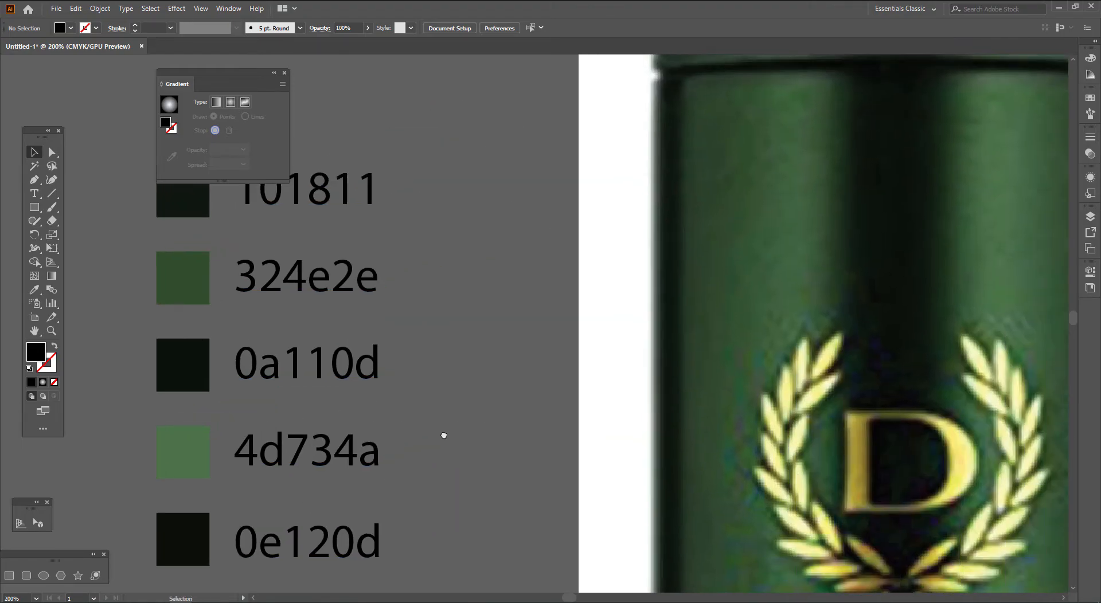
pyautogui.scroll(-1, 445, 435)
pyautogui.moveTo(736, 326); pyautogui.dragTo(633, 317)
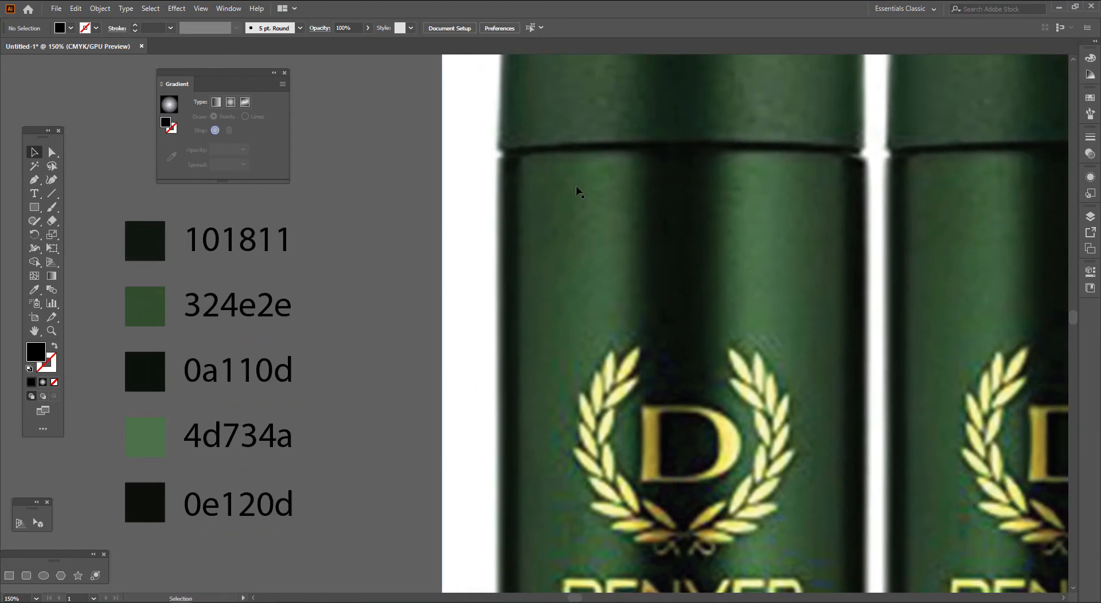
pyautogui.press('m')
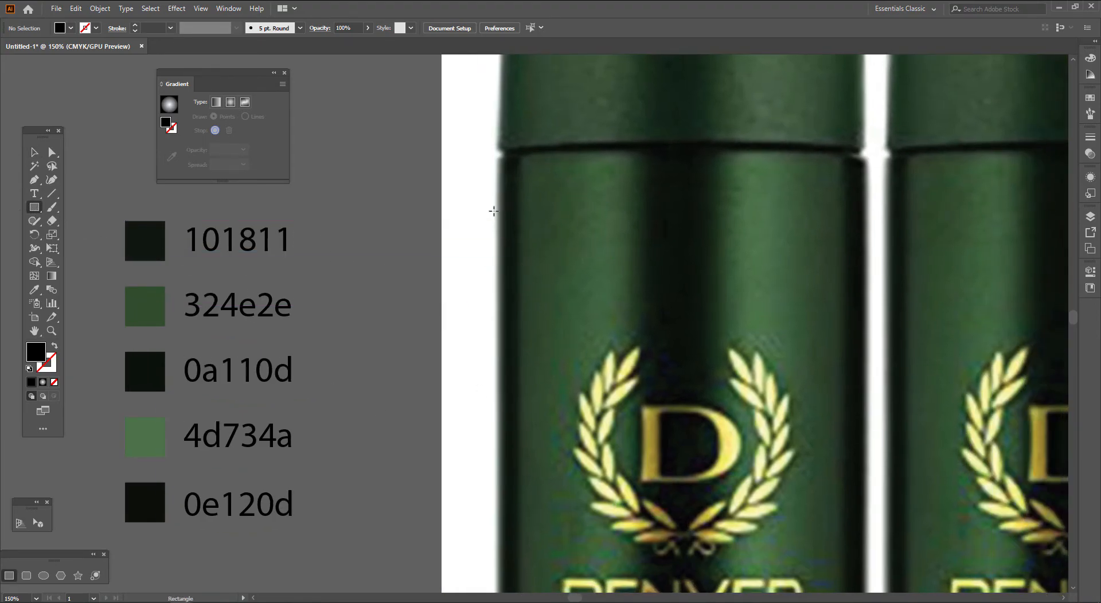
pyautogui.moveTo(496, 207); pyautogui.dragTo(877, 400)
pyautogui.press('v')
pyautogui.moveTo(691, 304); pyautogui.dragTo(737, 439)
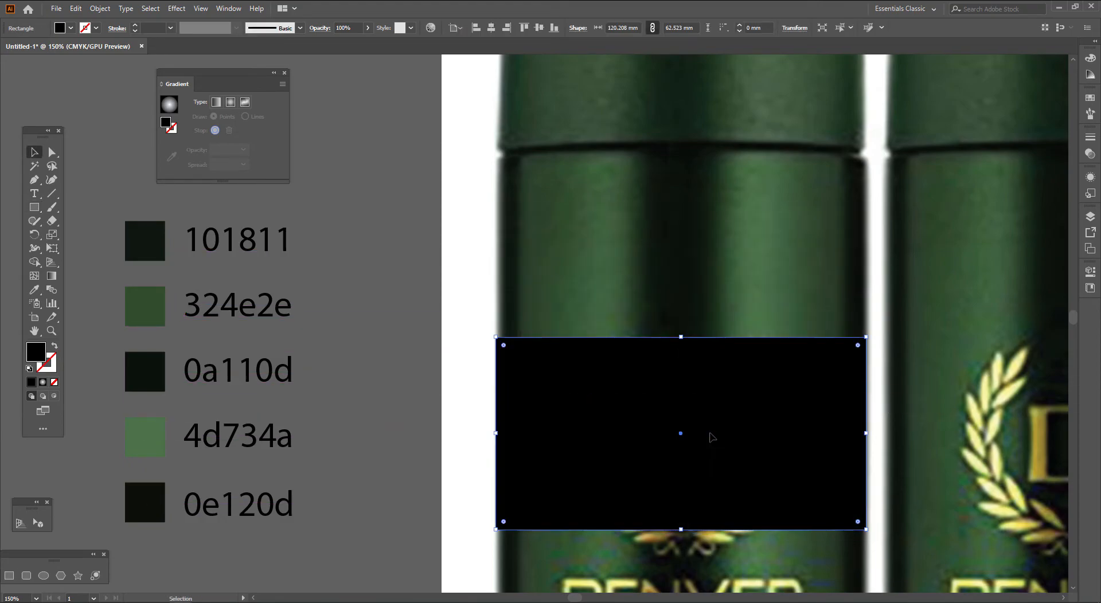
pyautogui.click(348, 321)
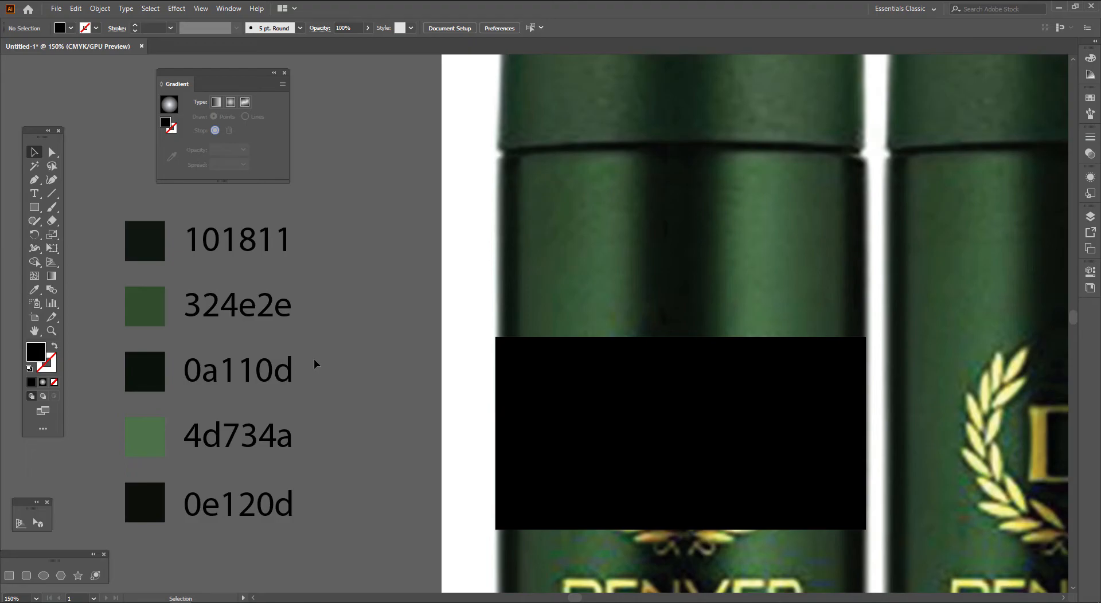
# Move the Gradient panel clear of the swatch labels and apply a linear gradient fill to the black rectangle.
pyautogui.moveTo(408, 383); pyautogui.dragTo(361, 322)
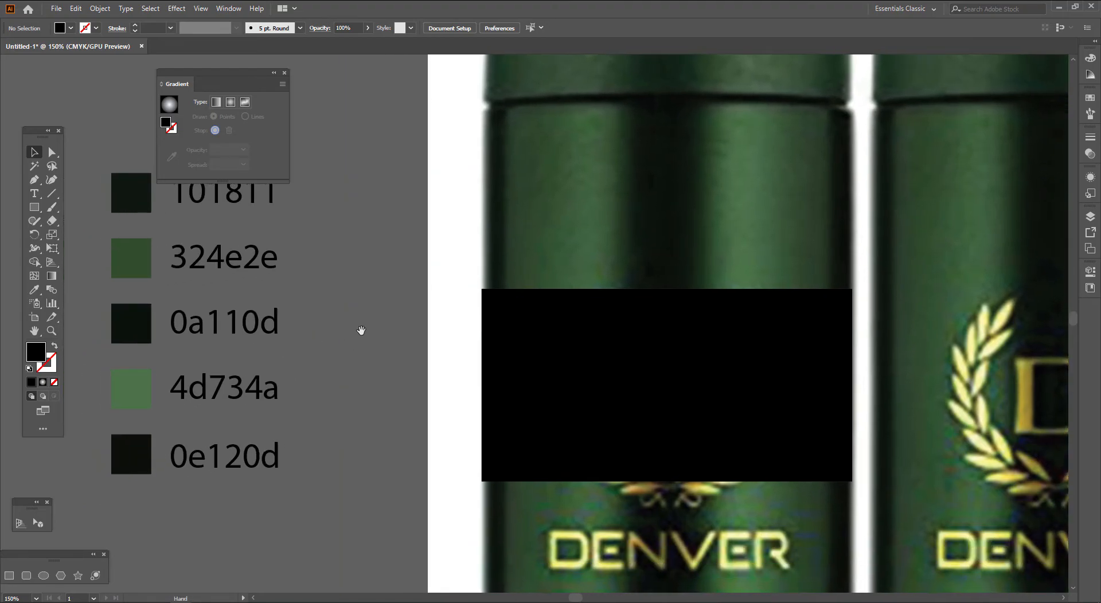
pyautogui.moveTo(219, 83); pyautogui.dragTo(307, 83)
pyautogui.click(565, 390)
pyautogui.moveTo(582, 477); pyautogui.dragTo(539, 437)
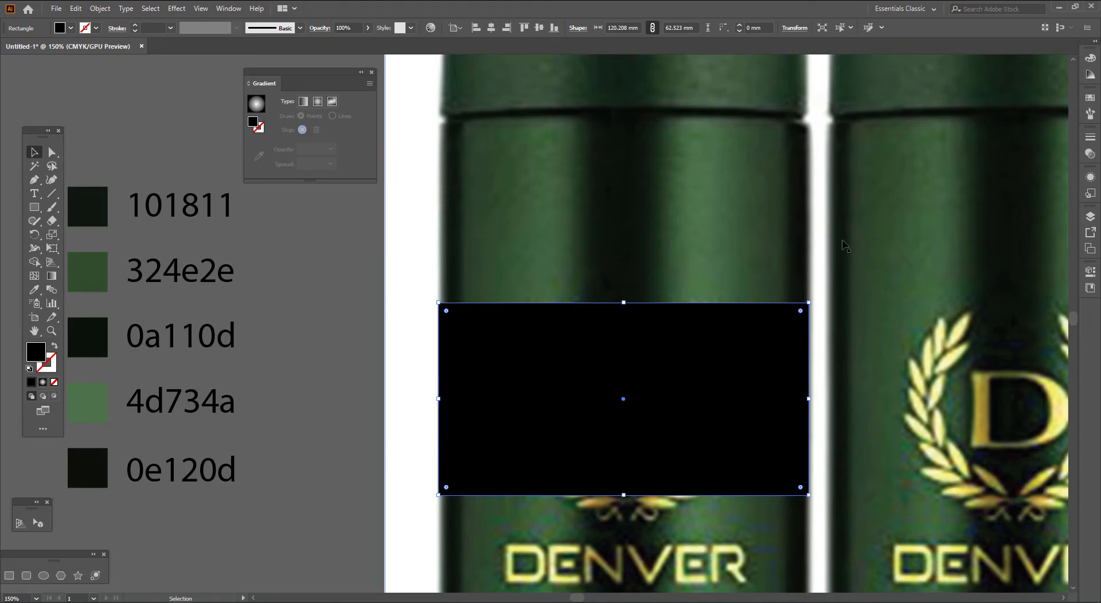
pyautogui.click(304, 102)
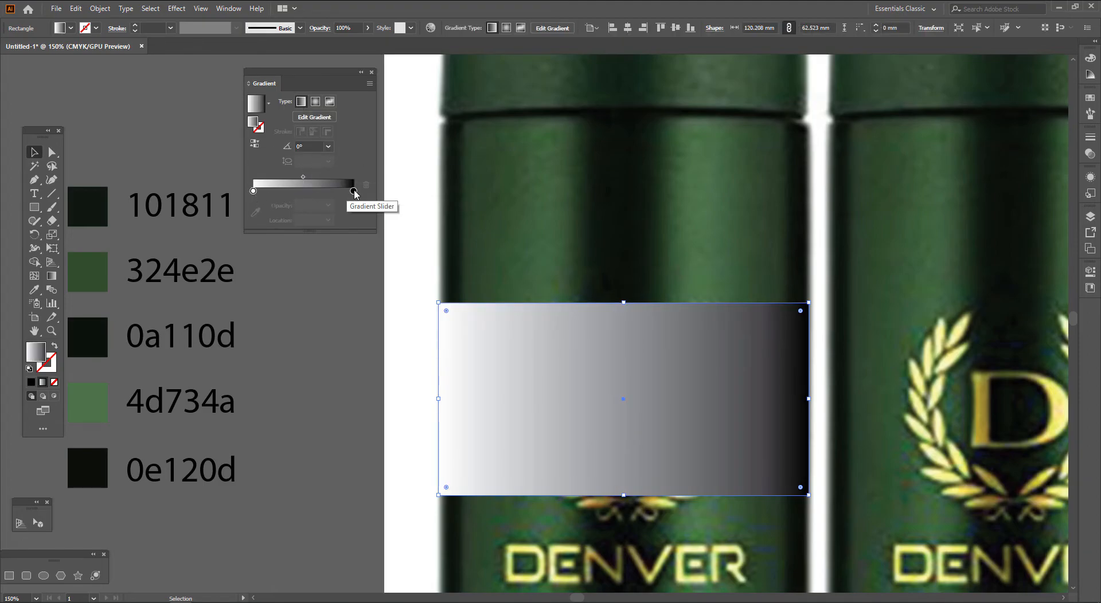
# Switch the rectangle's starting gradient stop from grayscale to RGB and set its color to blue, 0000ff.
pyautogui.press('g')
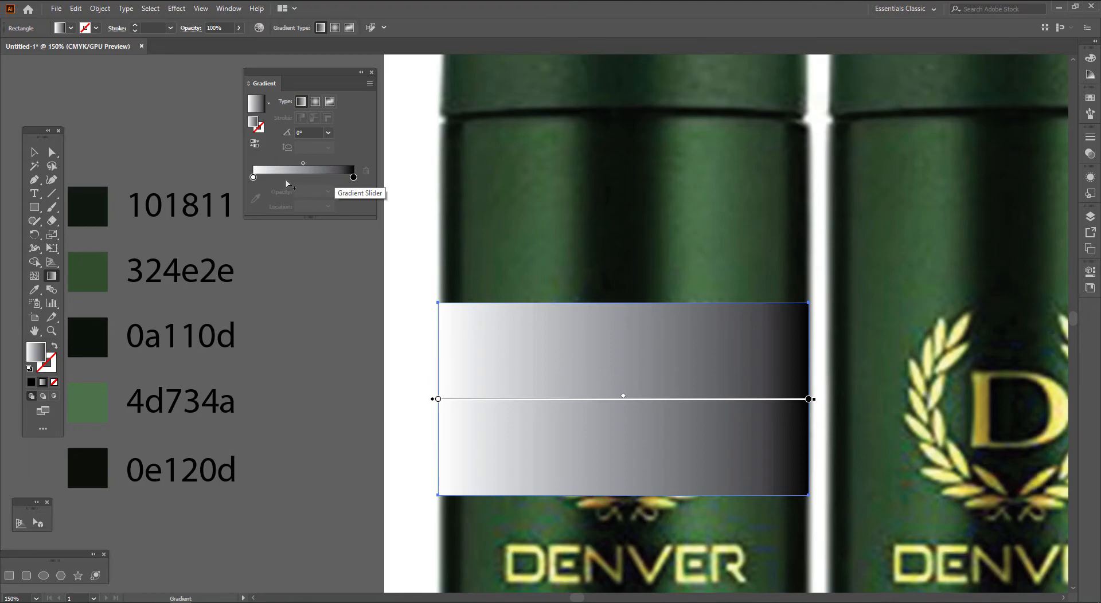
pyautogui.click(253, 178)
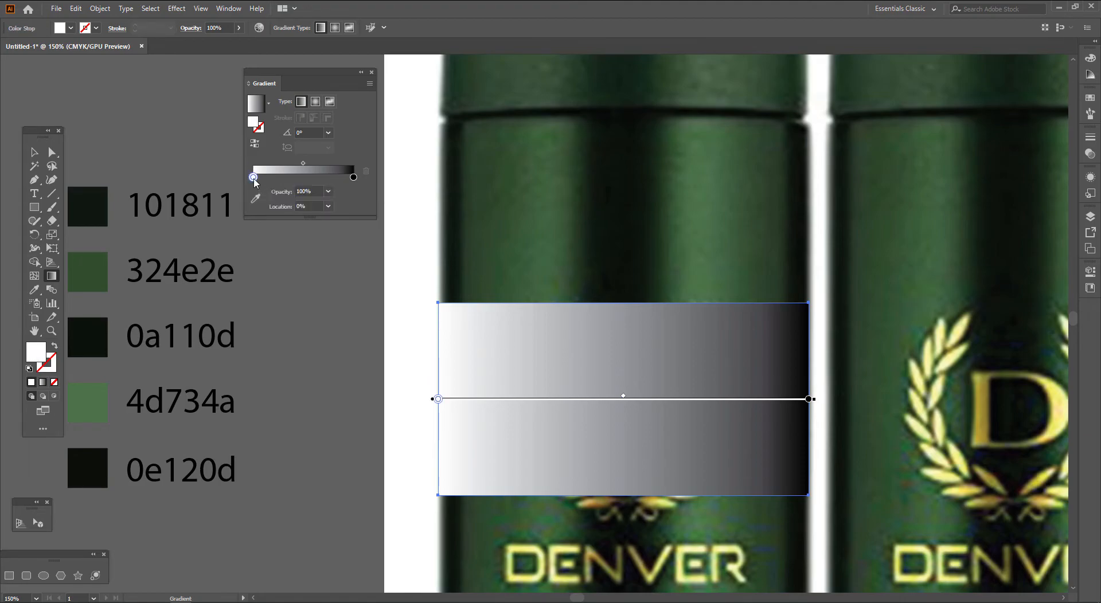
pyautogui.doubleClick(253, 178)
pyautogui.moveTo(259, 221); pyautogui.dragTo(228, 235)
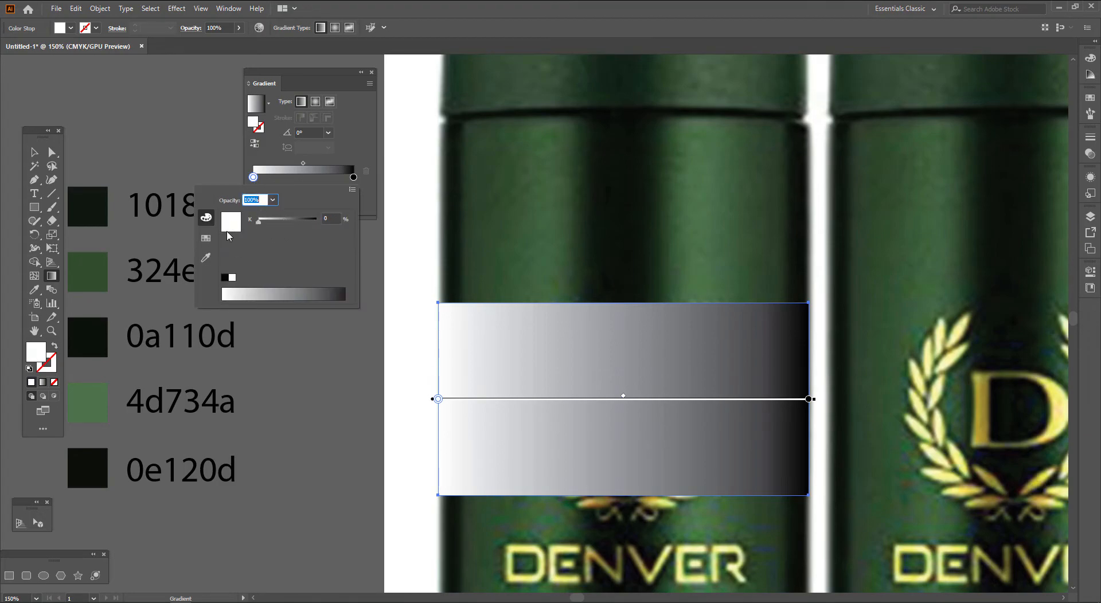
pyautogui.click(352, 190)
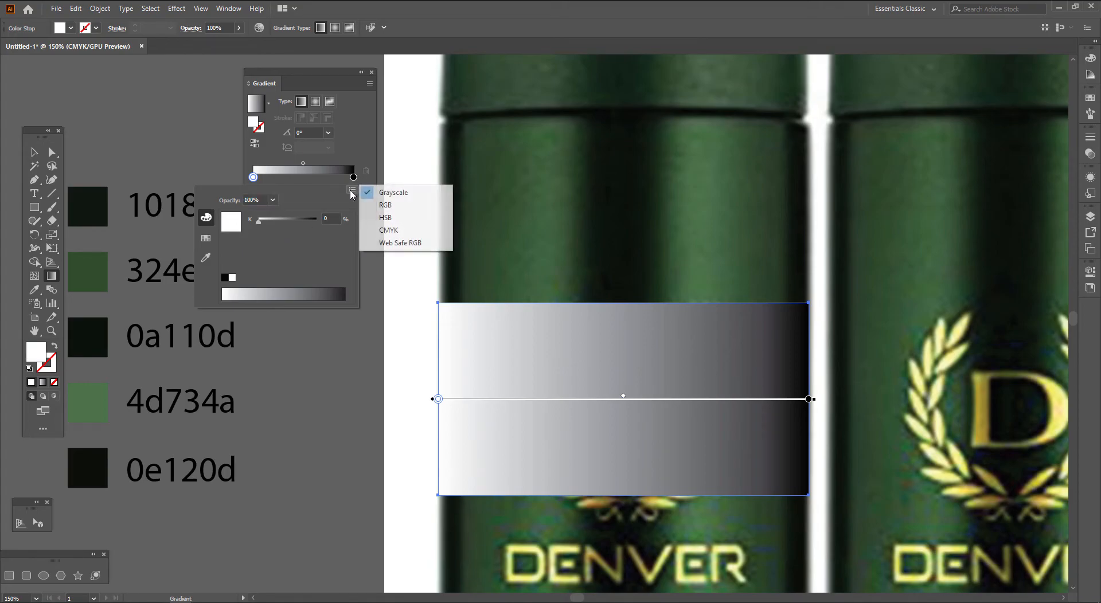
pyautogui.click(405, 210)
pyautogui.moveTo(301, 221); pyautogui.dragTo(252, 243)
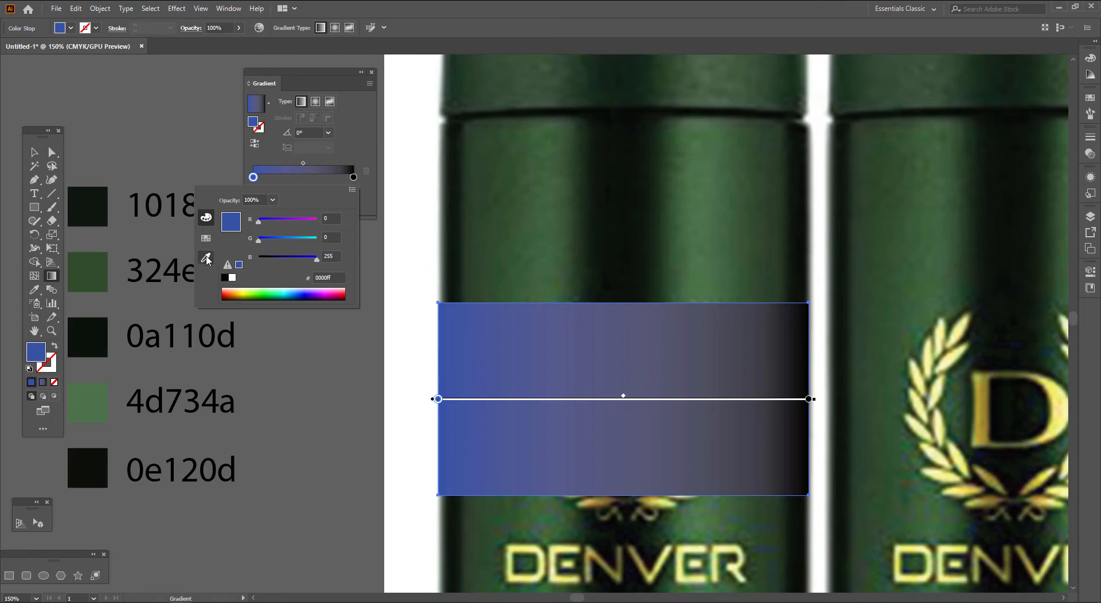
# Try sampling the 101811 swatch onto the starting gradient stop, and undo the stop's color changes back to the white-to-black gradient.
pyautogui.click(206, 259)
pyautogui.click(99, 205)
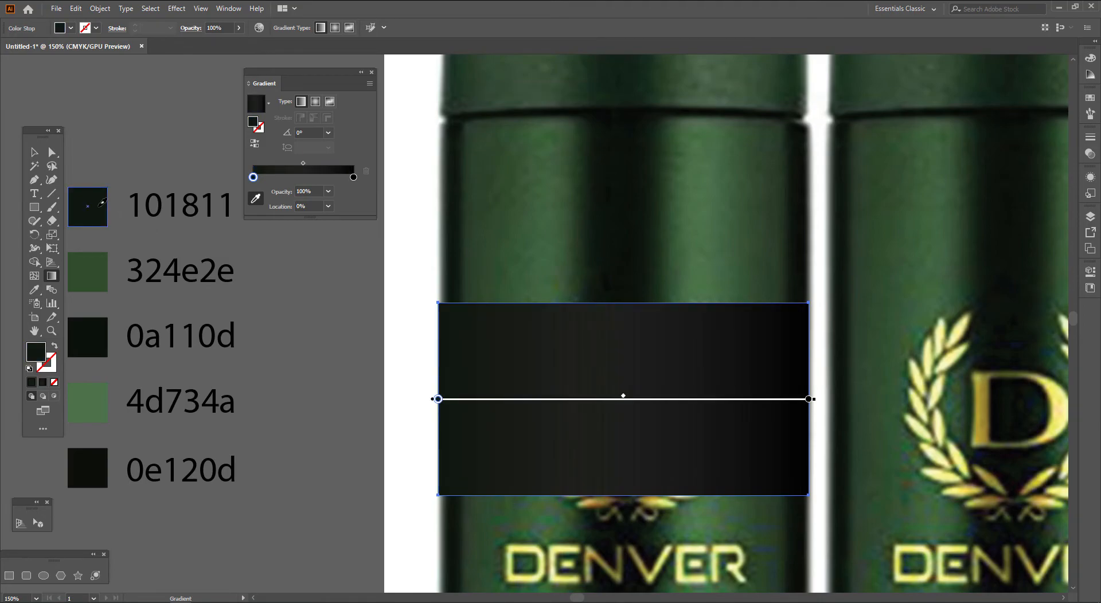
pyautogui.press('Escape')
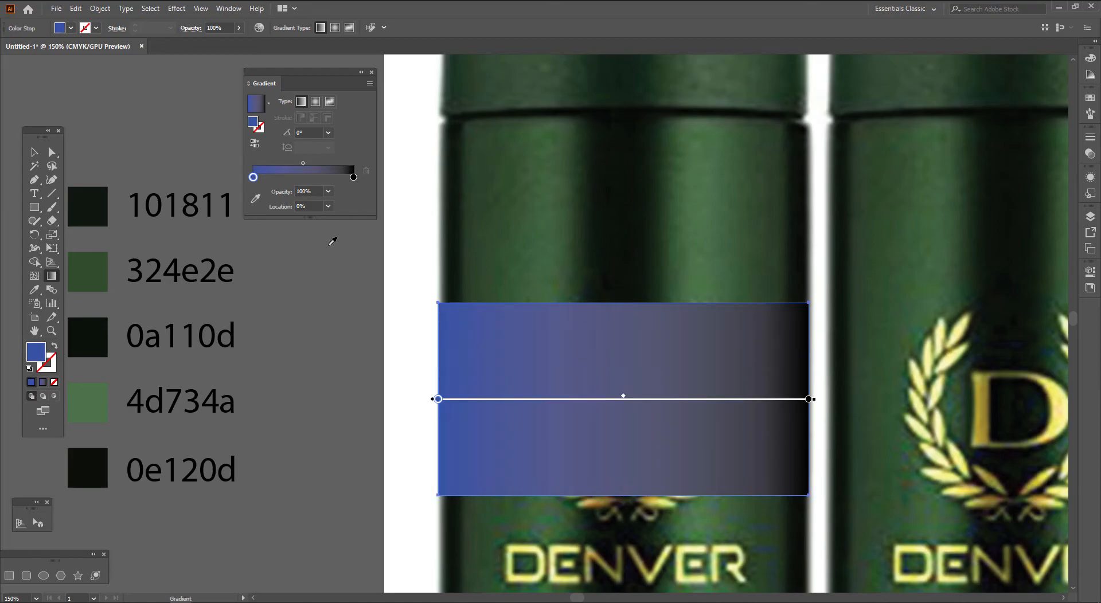
pyautogui.hotkey('ctrl', 'z')
pyautogui.hotkey('ctrl', 'z')
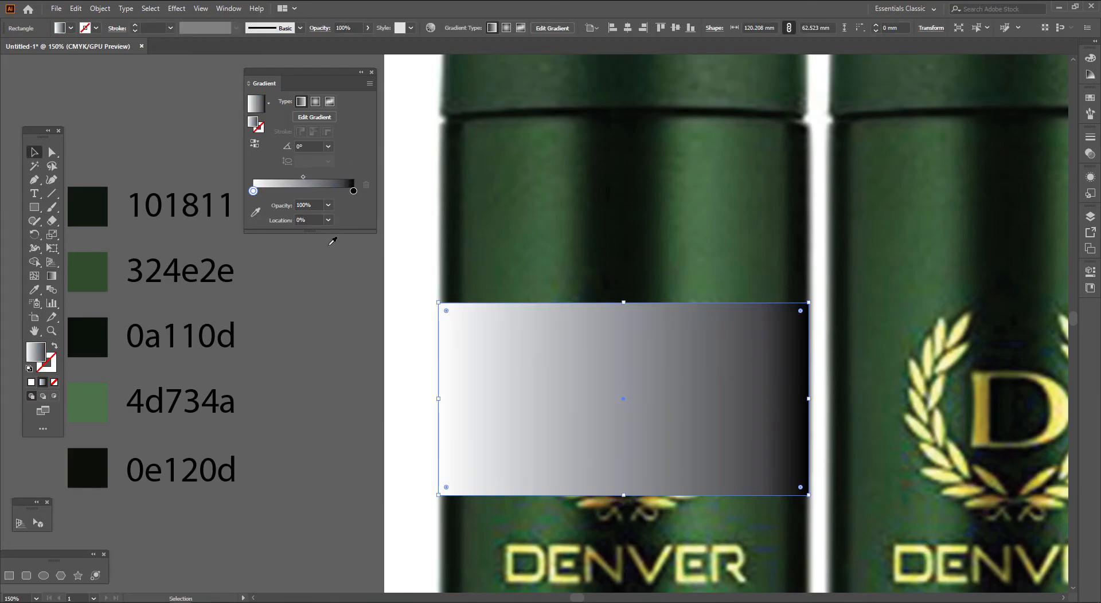
# Reselect the rectangle and add three intermediate gradient stops at about 29%, 43% and 63%.
pyautogui.click(328, 245)
pyautogui.click(584, 369)
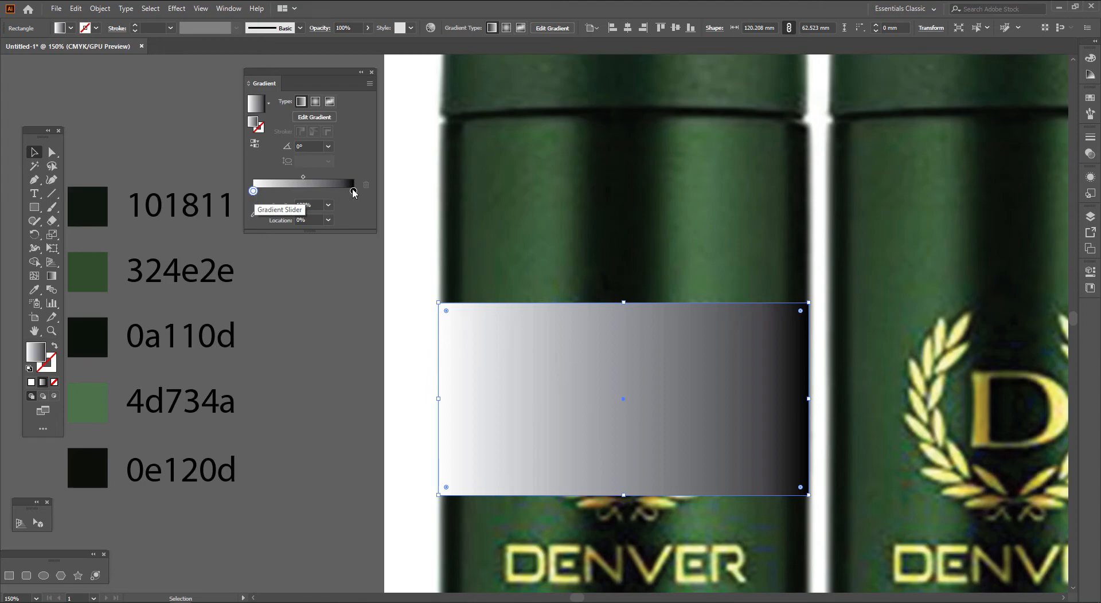
pyautogui.click(282, 192)
pyautogui.click(296, 192)
pyautogui.click(317, 191)
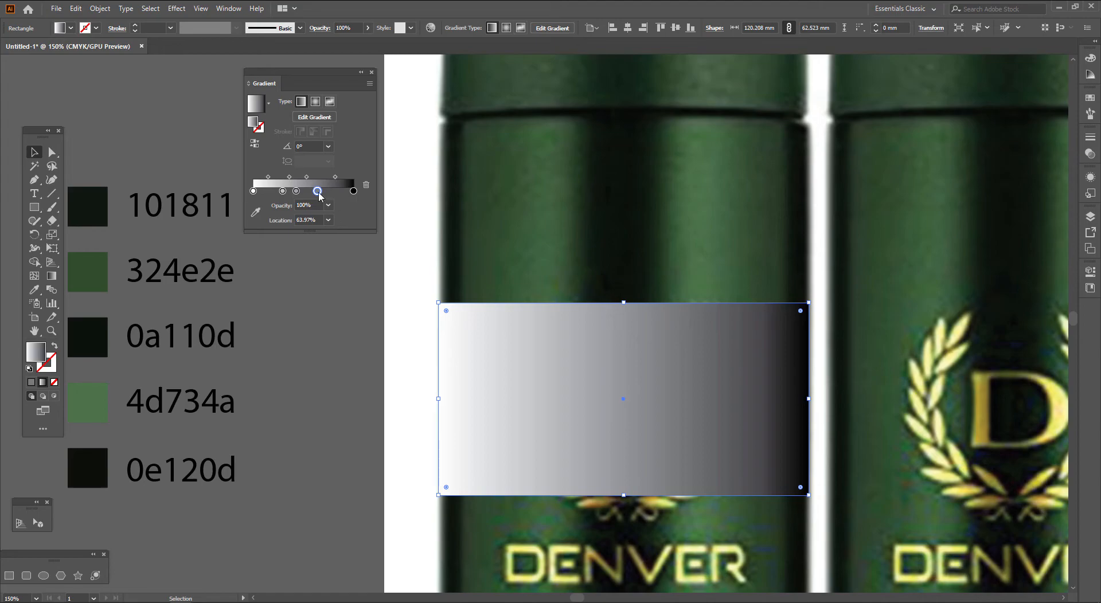
pyautogui.moveTo(317, 192); pyautogui.dragTo(317, 215)
pyautogui.click(316, 191)
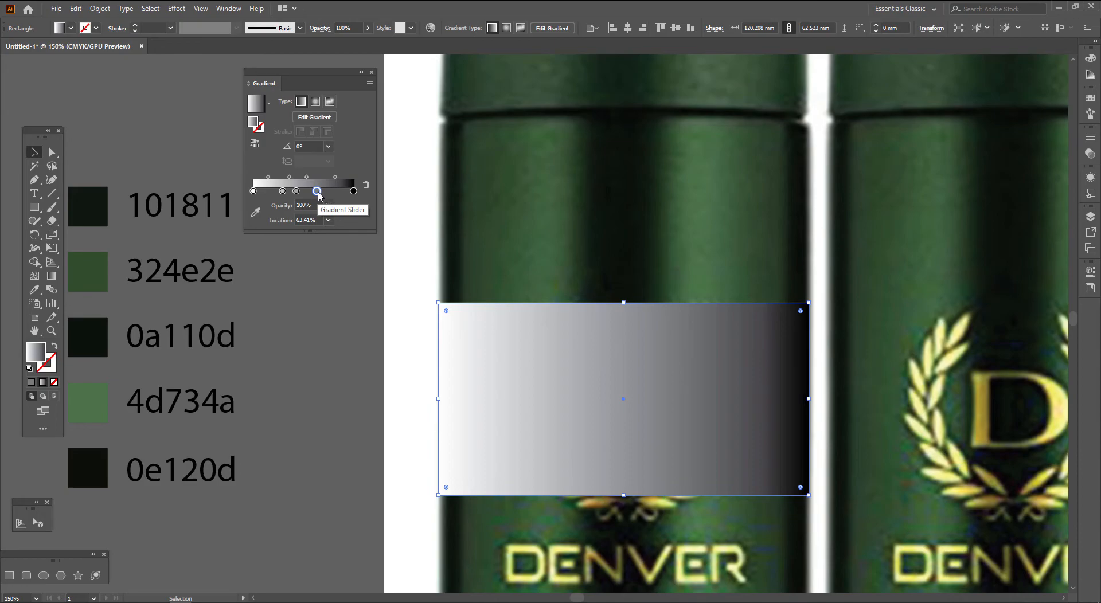
# Delete the middle gradient stop and add a replacement at about 46%.
pyautogui.click(297, 193)
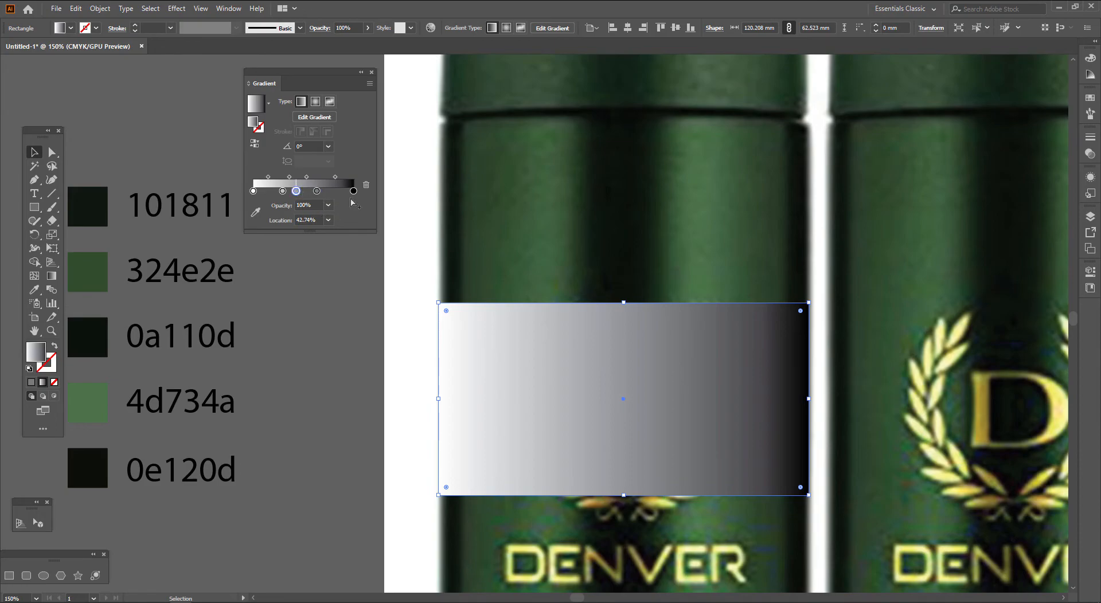
pyautogui.click(364, 187)
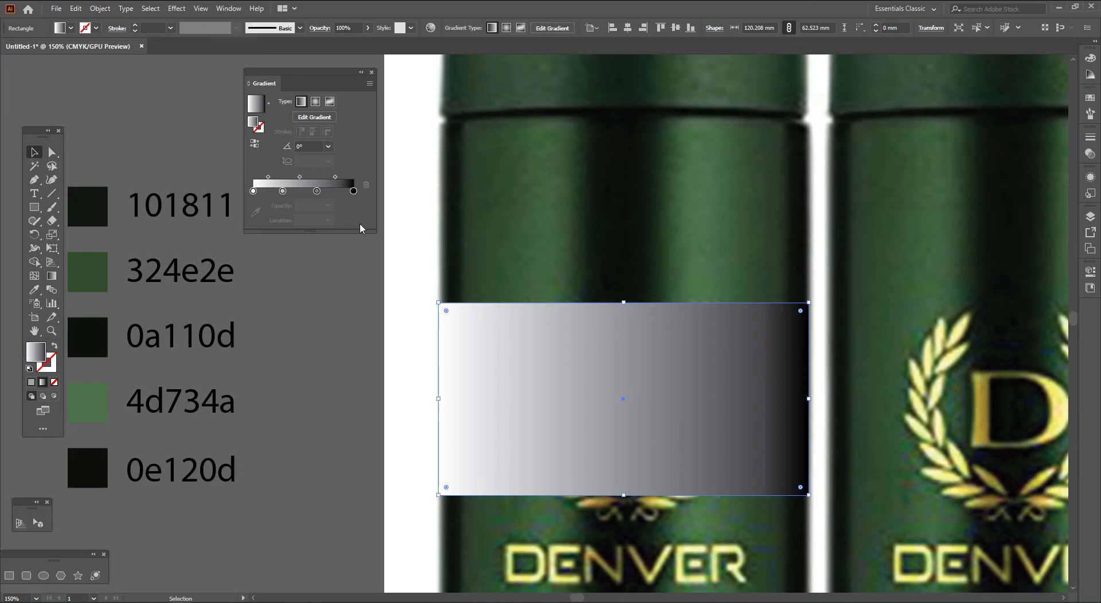
pyautogui.click(299, 193)
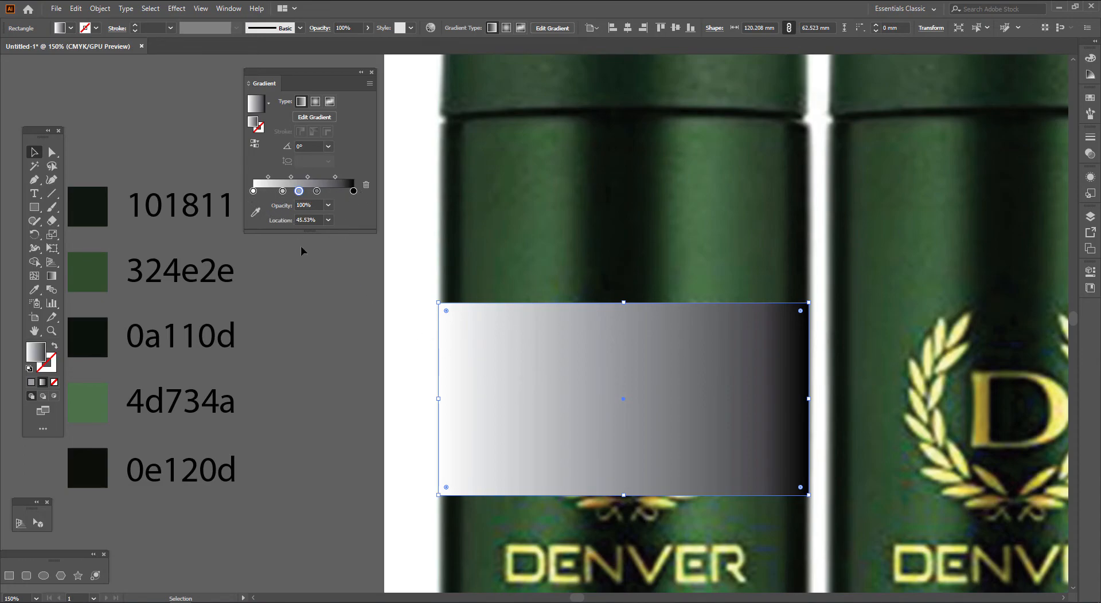
# Color the first gradient stop from the 101811 swatch and the second stop from the 324e2e swatch.
pyautogui.click(256, 193)
pyautogui.hotkey('ctrl', 'z')
pyautogui.click(253, 192)
pyautogui.click(256, 212)
pyautogui.click(92, 205)
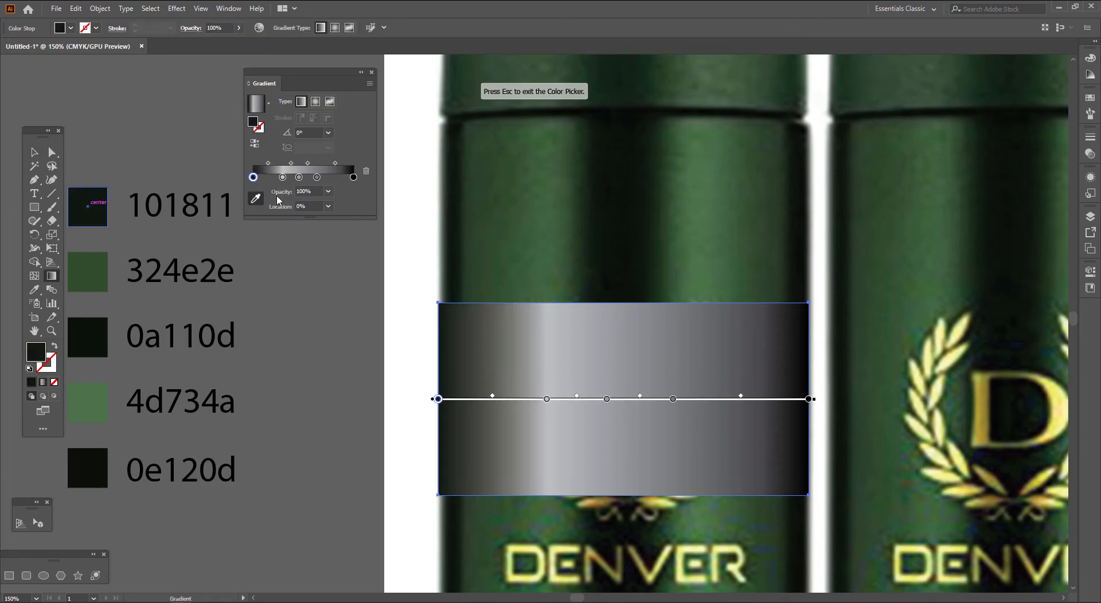
pyautogui.click(282, 178)
pyautogui.click(106, 262)
# Color the third, fourth and last gradient stops by sampling the 0a110d, 4d734a and 0e120d swatches.
pyautogui.click(299, 177)
pyautogui.click(105, 336)
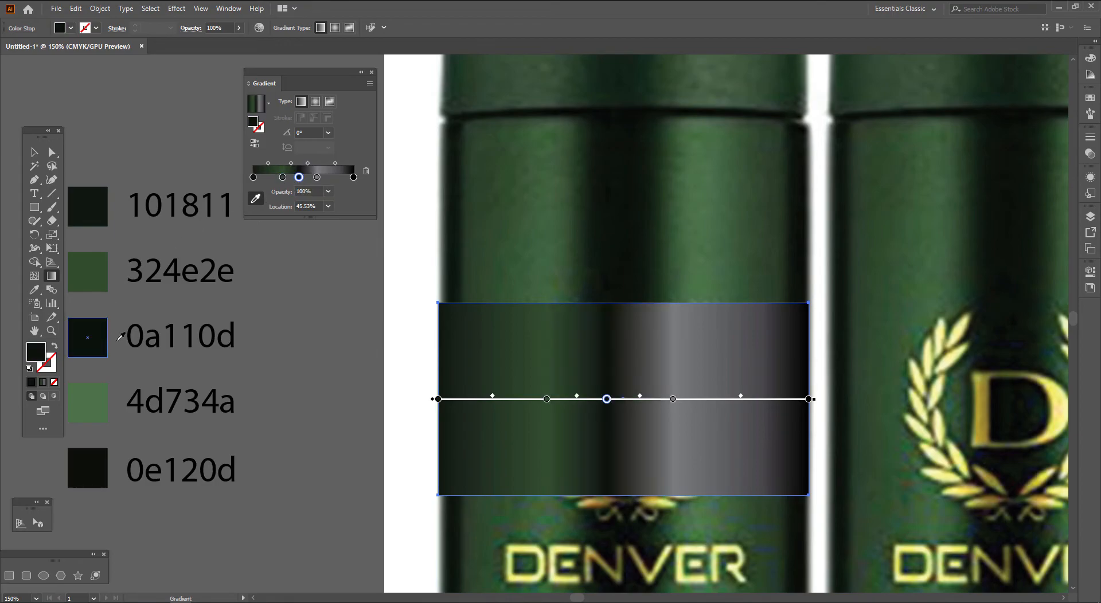
pyautogui.click(317, 177)
pyautogui.click(105, 395)
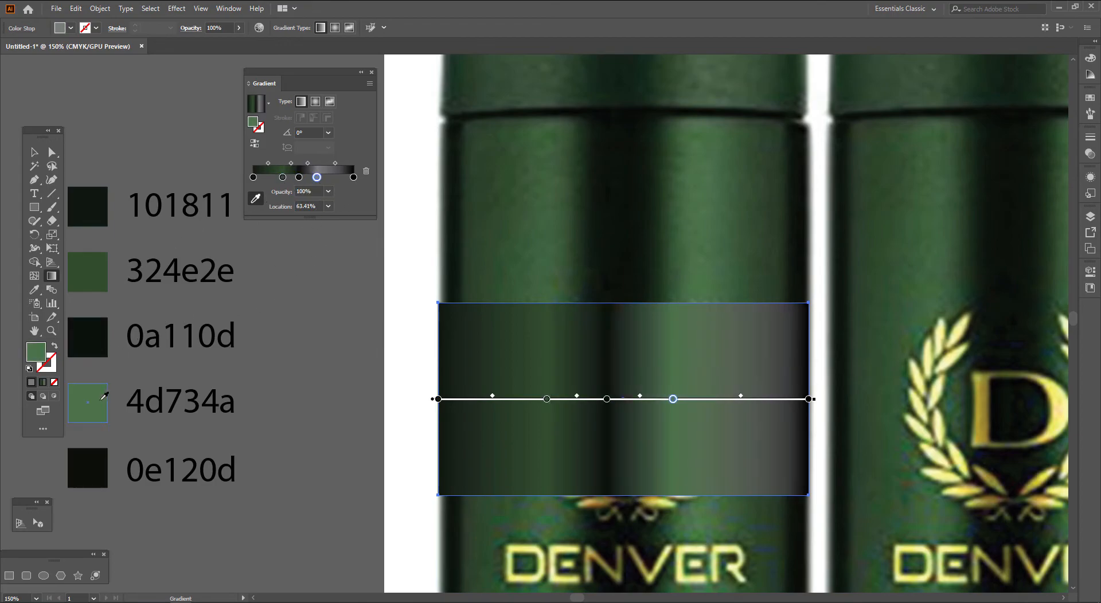
pyautogui.click(353, 177)
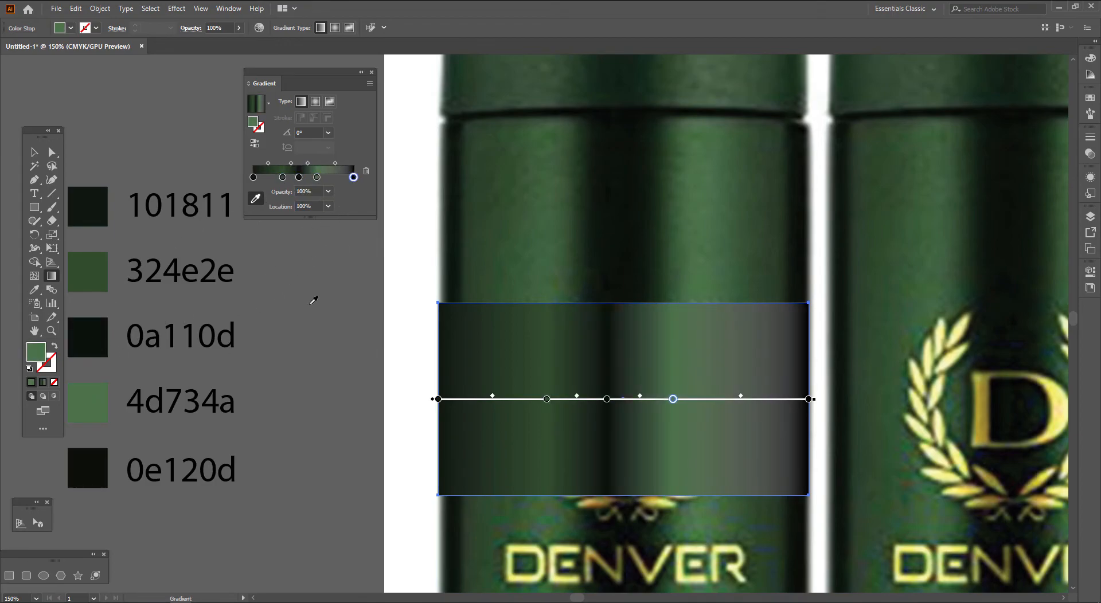
pyautogui.click(88, 468)
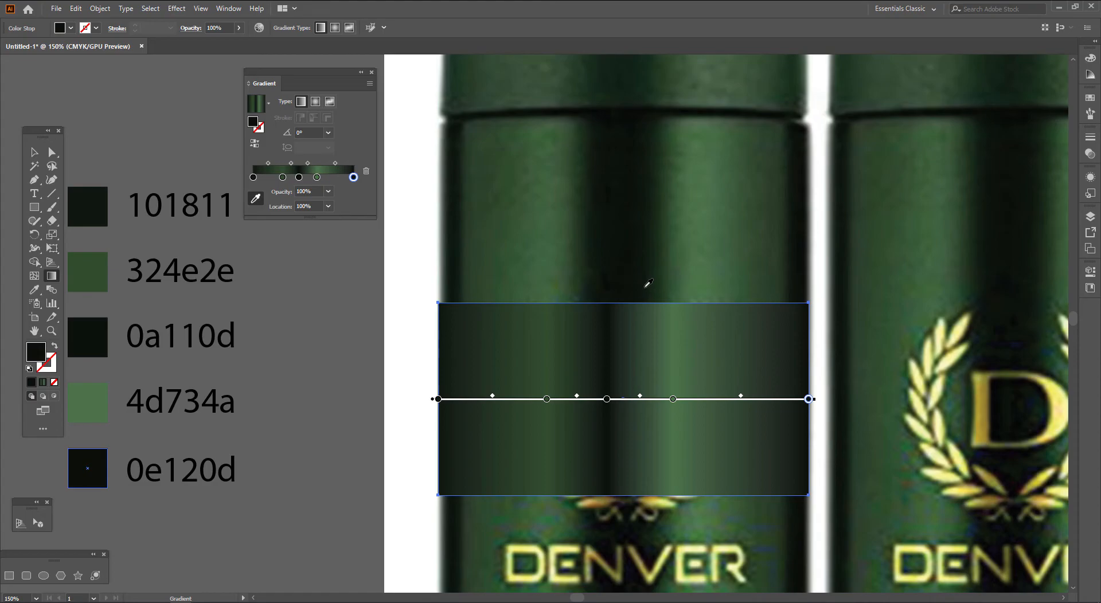
# Reposition the inner gradient stops, with the second at about 12%, the third at about 77% and the fourth at about 91%.
pyautogui.moveTo(282, 178); pyautogui.dragTo(266, 181)
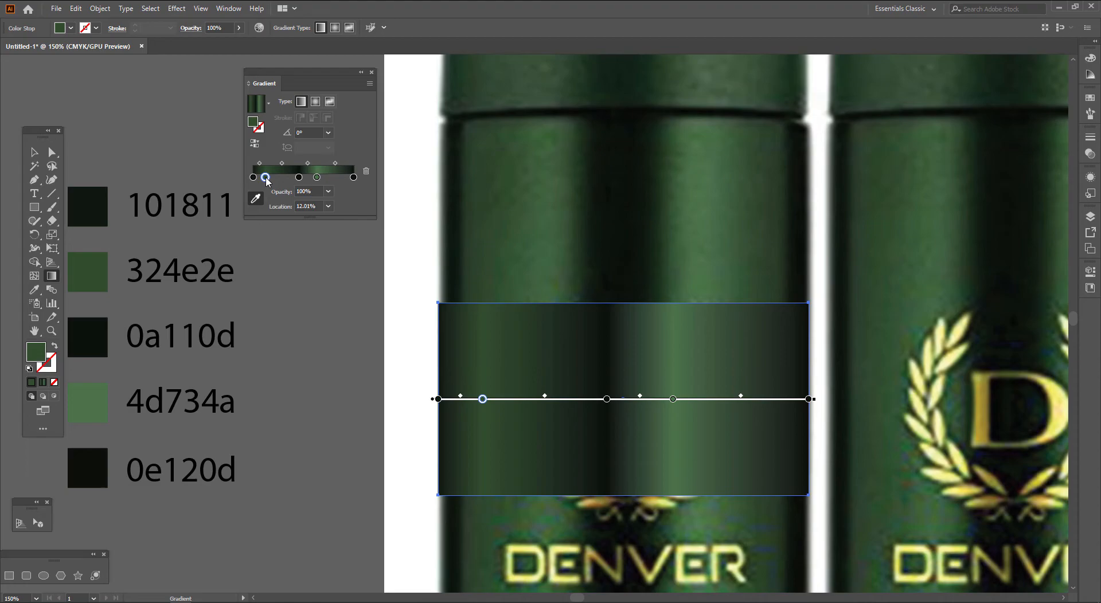
pyautogui.moveTo(482, 399); pyautogui.dragTo(484, 405)
pyautogui.click(260, 163)
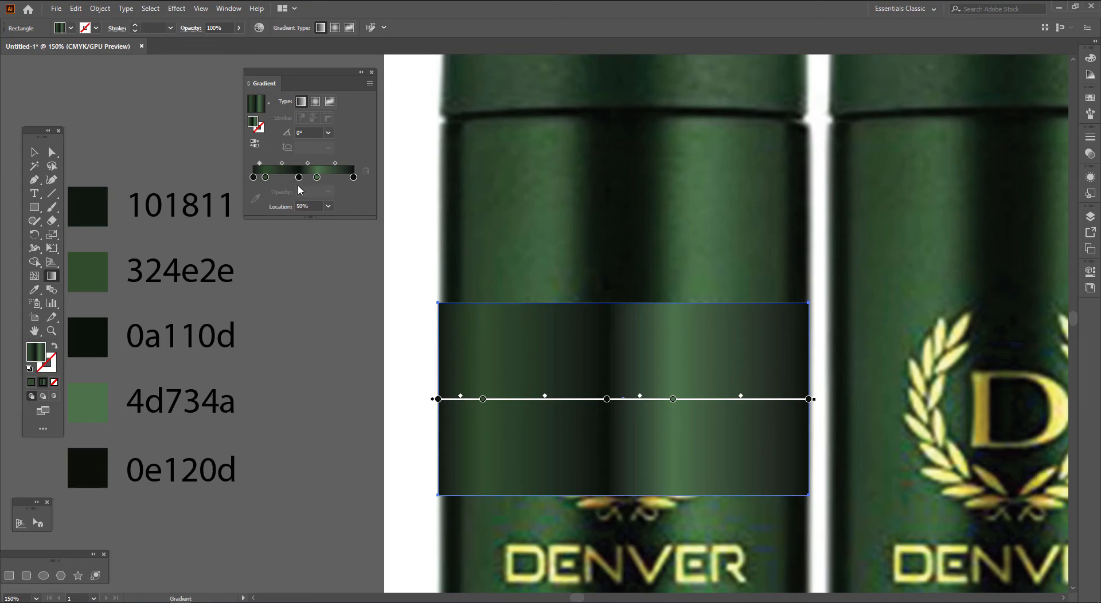
pyautogui.moveTo(317, 177)
pyautogui.mouseDown()
pyautogui.moveTo(344, 177)
pyautogui.moveTo(297, 178)
pyautogui.moveTo(331, 179)
pyautogui.mouseUp()
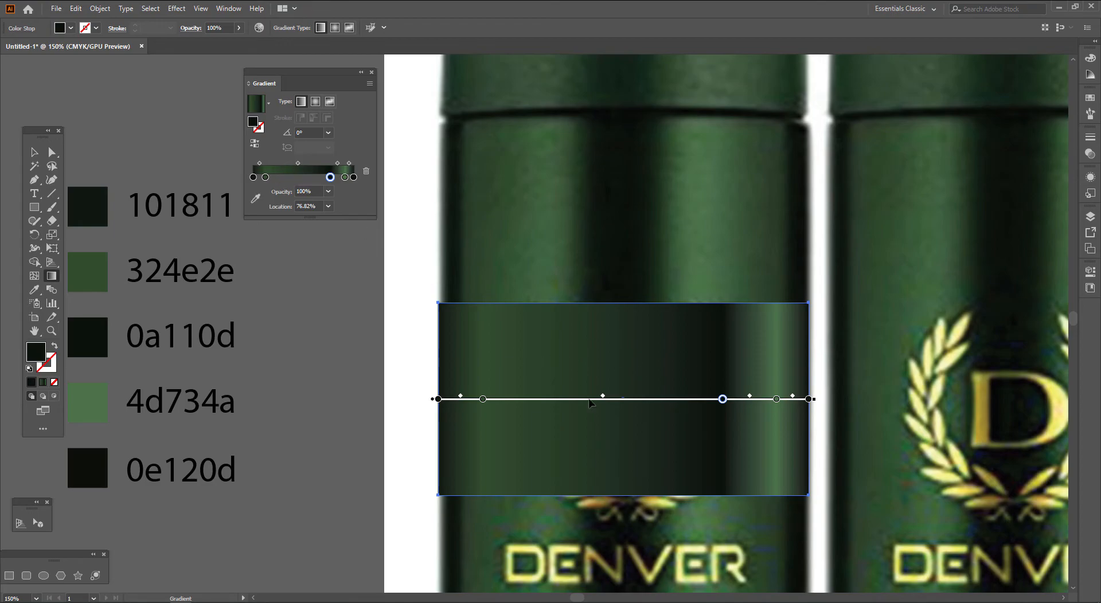
# Shift the midpoint between the second and third gradient stops to about 83%, and back to about 14%.
pyautogui.click(265, 178)
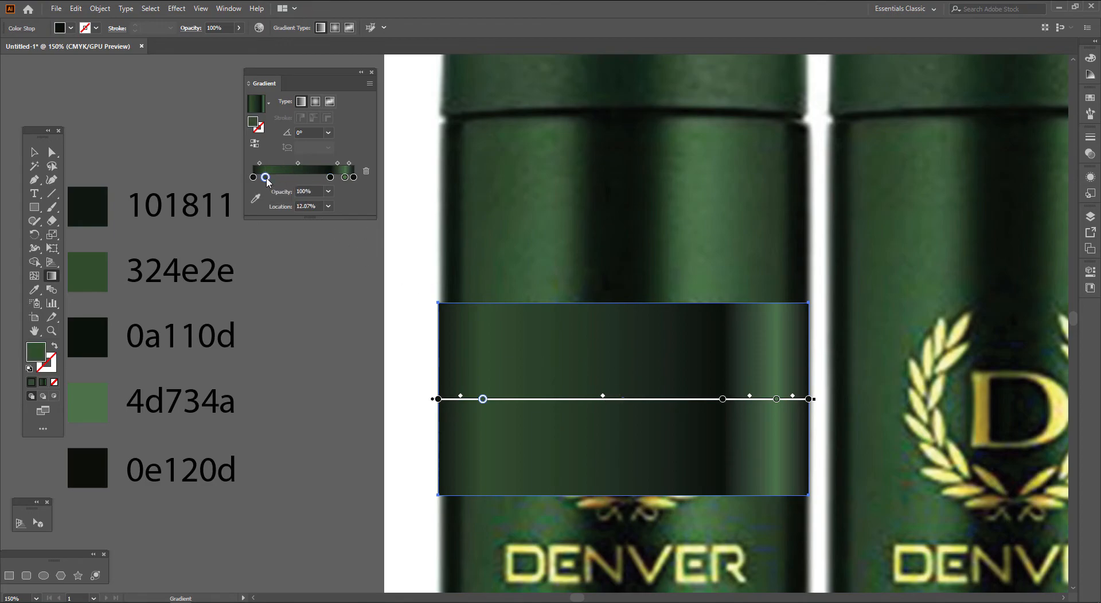
pyautogui.click(298, 164)
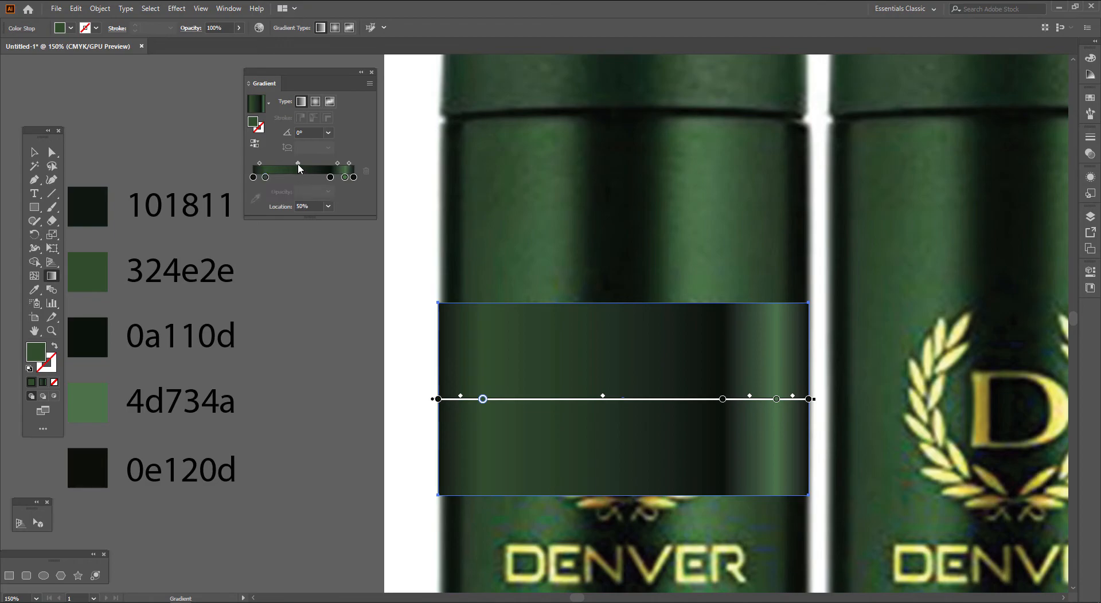
pyautogui.click(653, 370)
pyautogui.click(643, 359)
pyautogui.moveTo(299, 167); pyautogui.dragTo(319, 166)
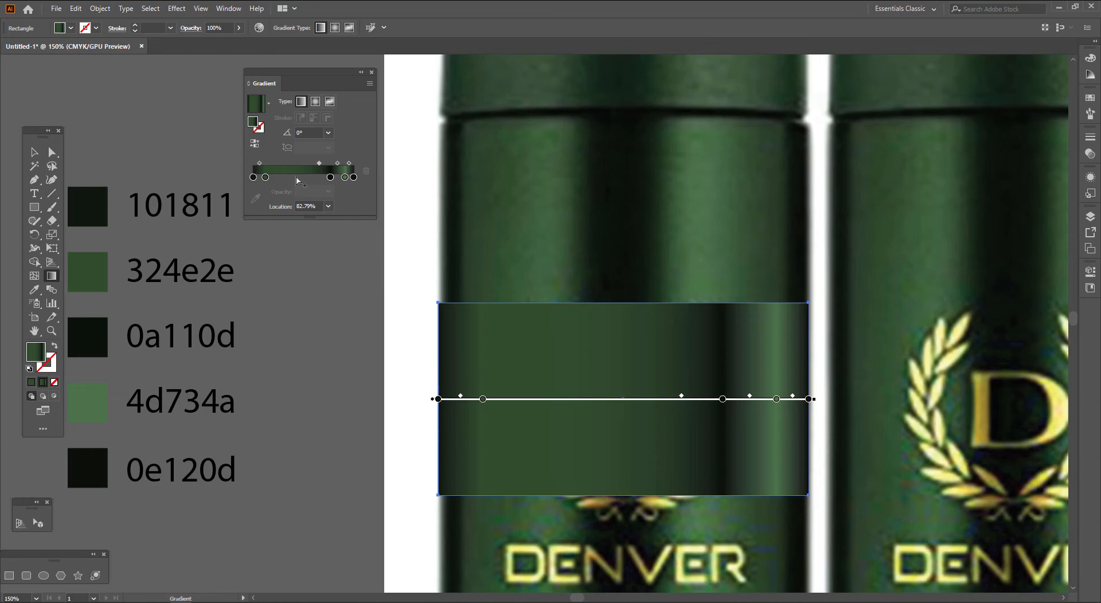
pyautogui.moveTo(319, 166); pyautogui.dragTo(274, 166)
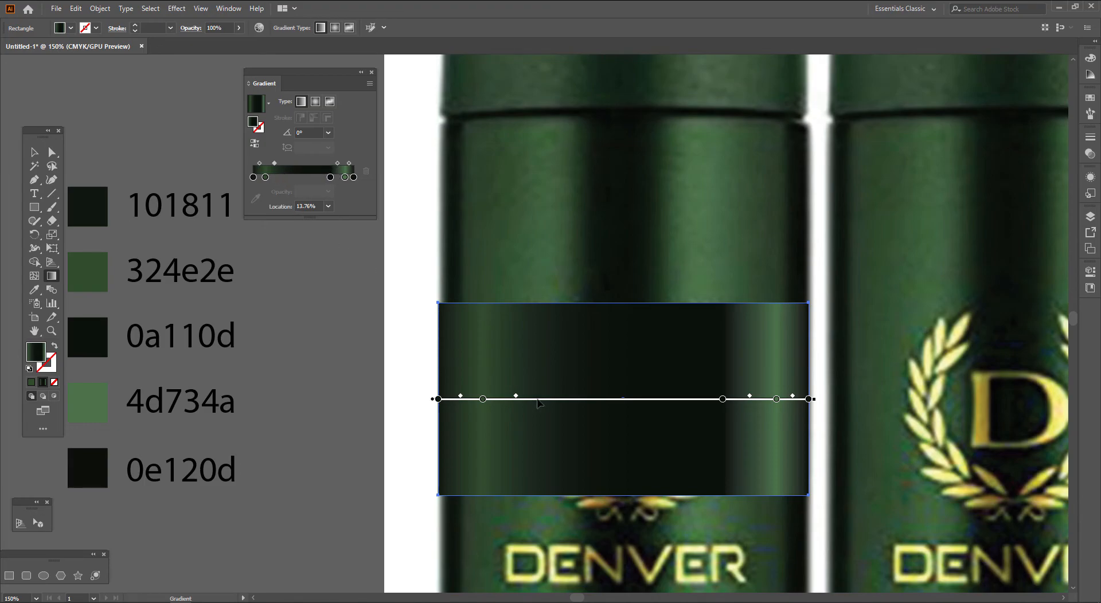
# Move the second gradient stop to about 6% and the third to about 50%, with their midpoint roughly two-thirds of the way between them.
pyautogui.moveTo(483, 399); pyautogui.dragTo(461, 401)
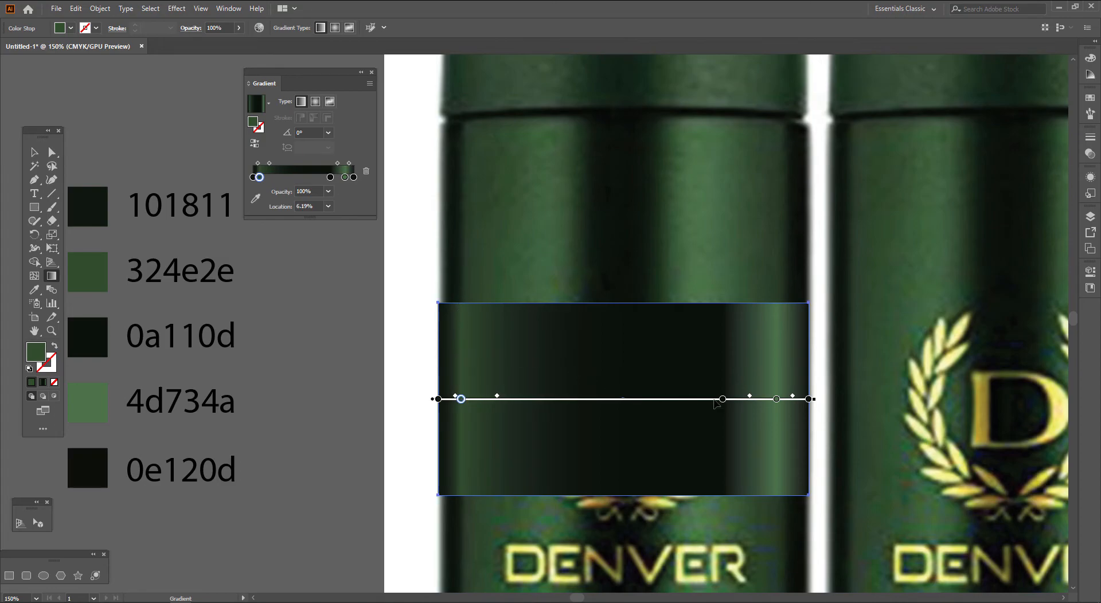
pyautogui.moveTo(722, 399); pyautogui.dragTo(588, 400)
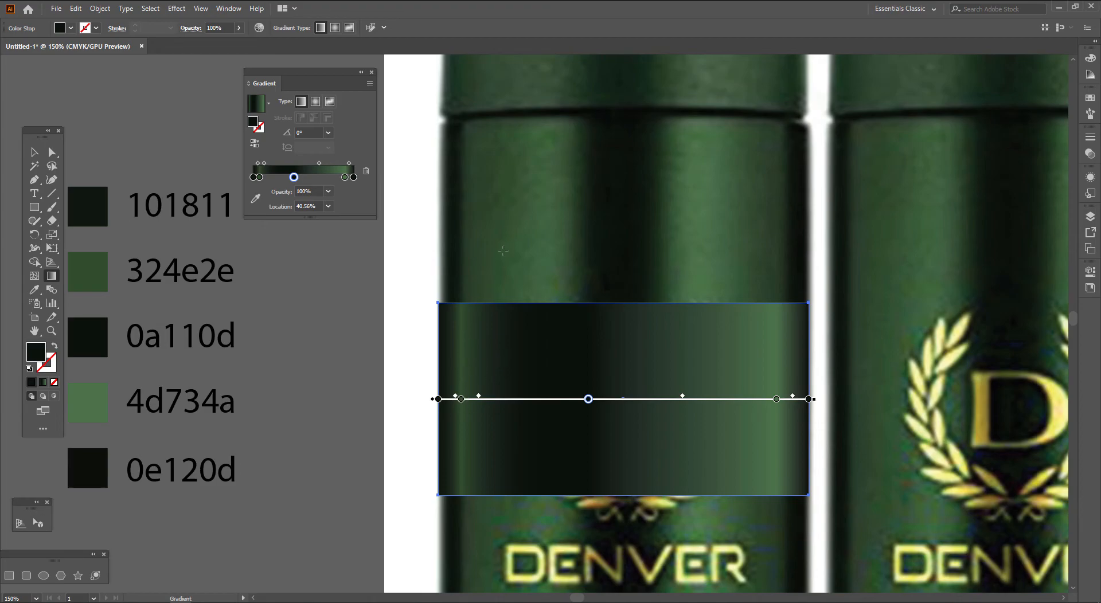
pyautogui.moveTo(480, 396); pyautogui.dragTo(623, 400)
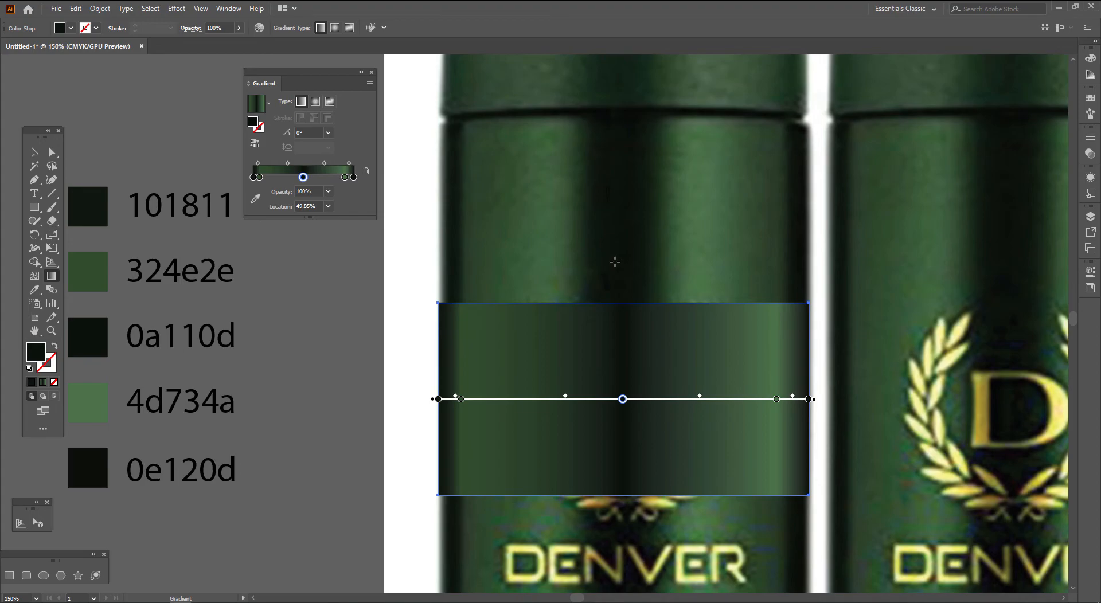
# Add a gradient stop at about 42% and color it from the 0a110d swatch.
pyautogui.click(595, 401)
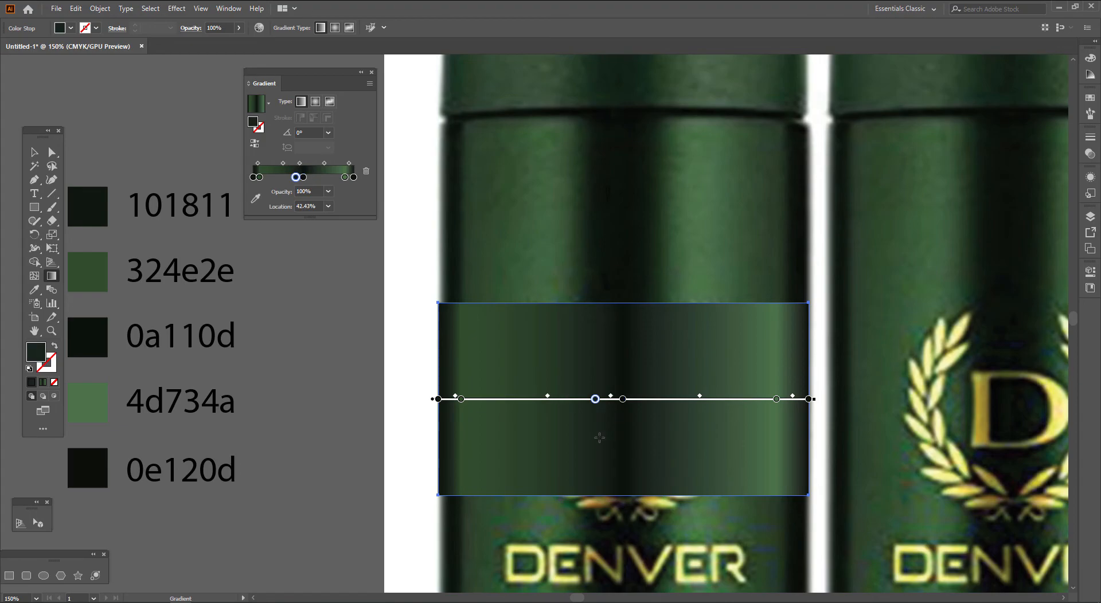
pyautogui.click(256, 199)
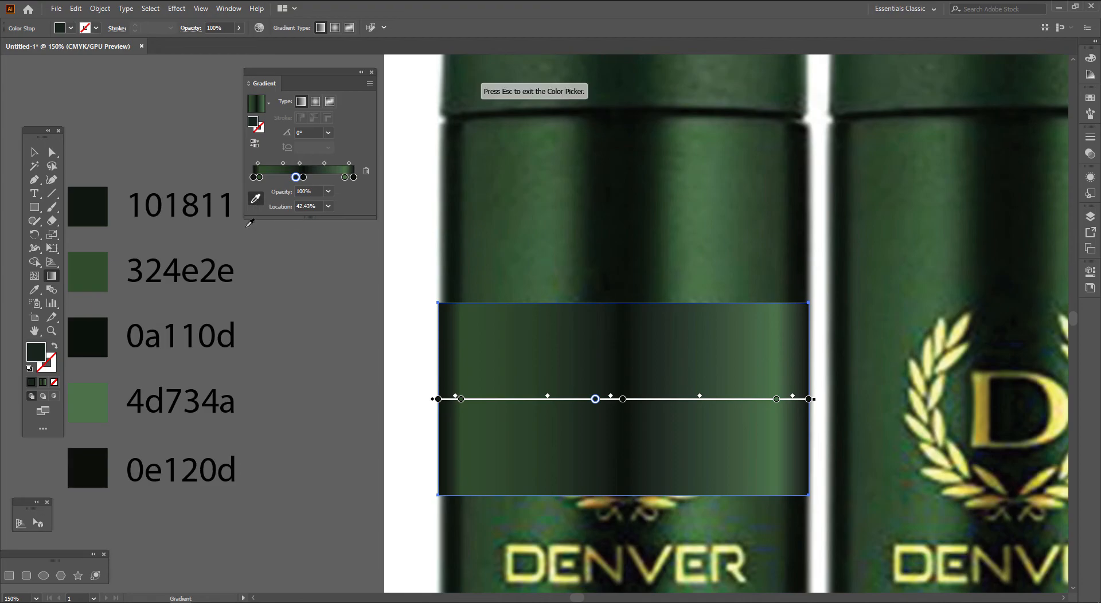
pyautogui.click(96, 324)
pyautogui.press('Escape')
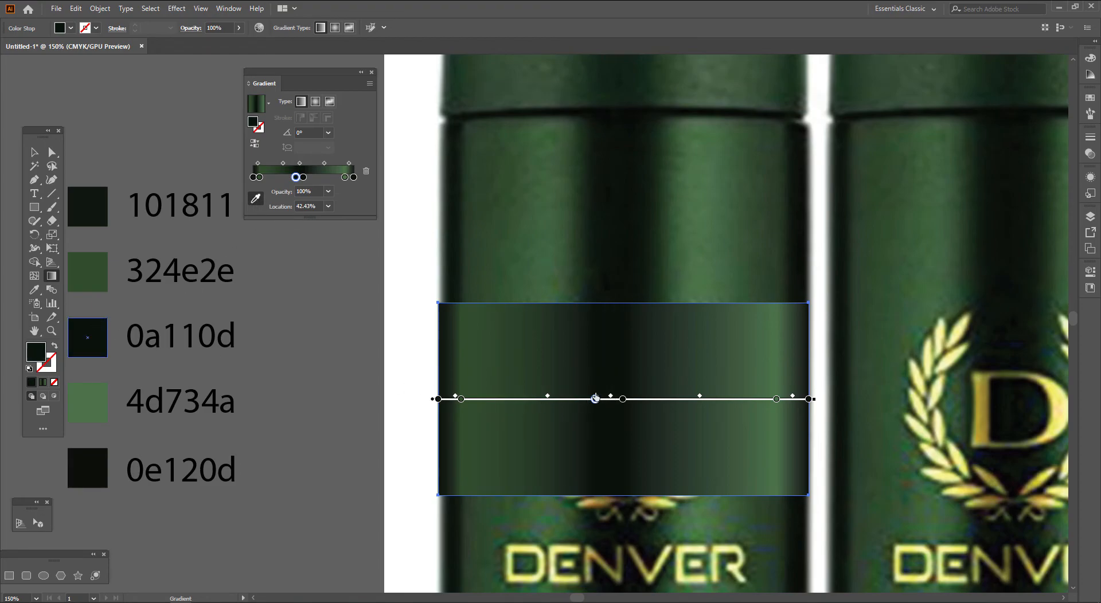
# Spread the two dark center stops to about 41% and 57%, and move the light green stop to about 70%.
pyautogui.moveTo(595, 400); pyautogui.dragTo(651, 399)
pyautogui.click(624, 400)
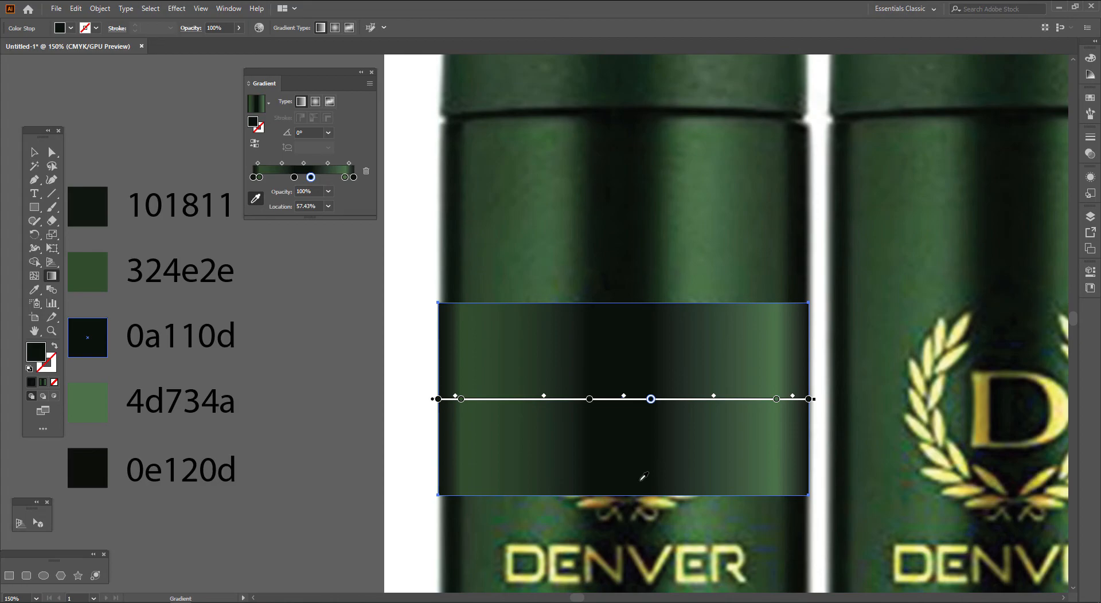
pyautogui.moveTo(775, 401)
pyautogui.mouseDown()
pyautogui.moveTo(672, 397)
pyautogui.moveTo(789, 398)
pyautogui.mouseUp()
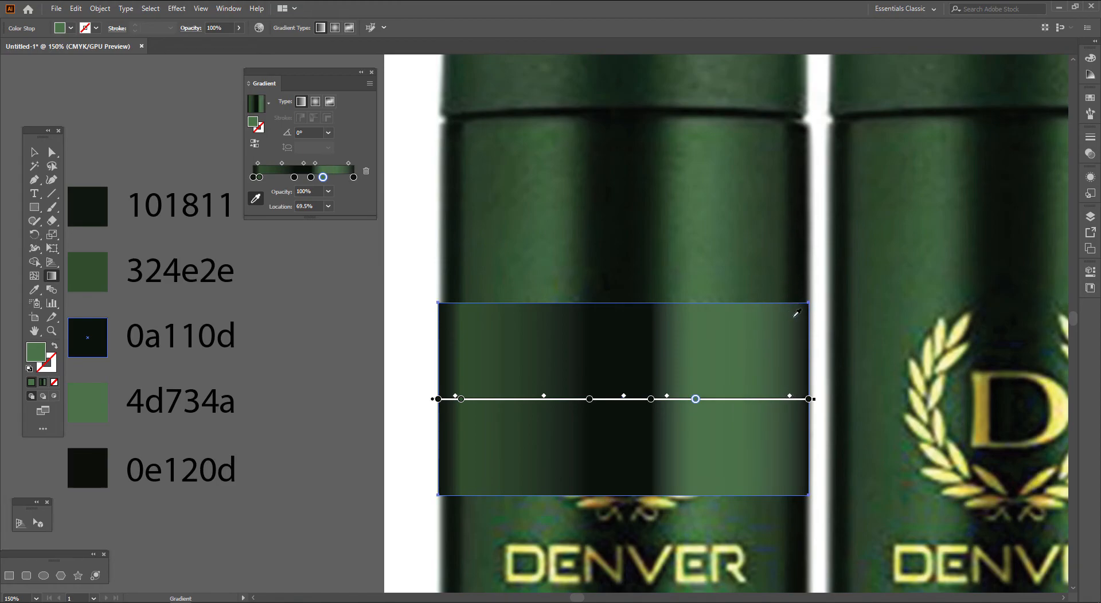
# Add a gradient stop near the end of the gradient, color it from the 0e120d swatch, and place it at about 95%.
pyautogui.click(796, 399)
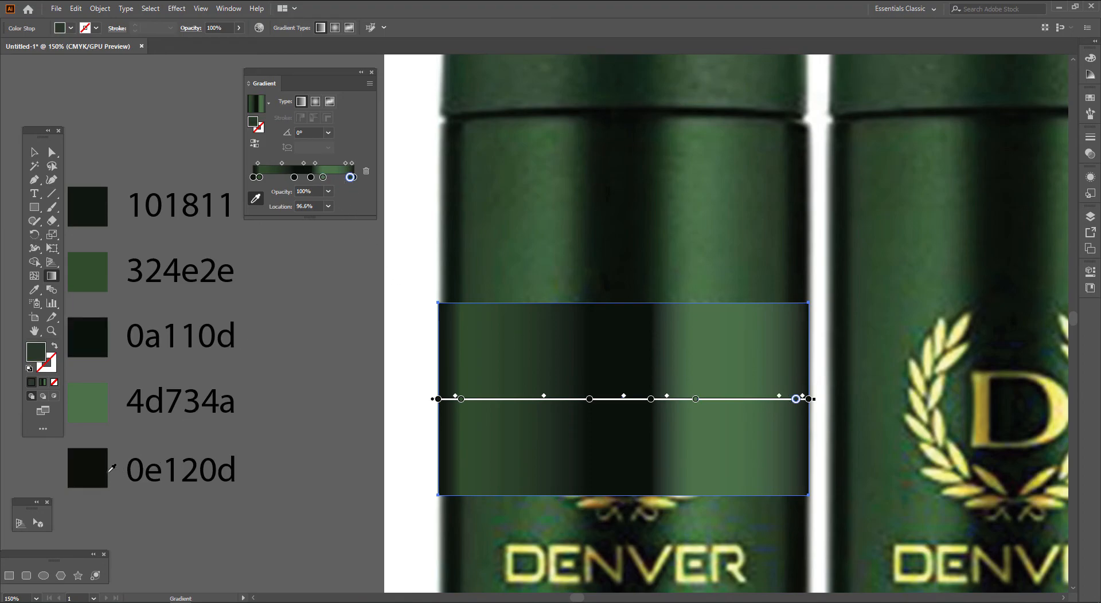
pyautogui.click(87, 469)
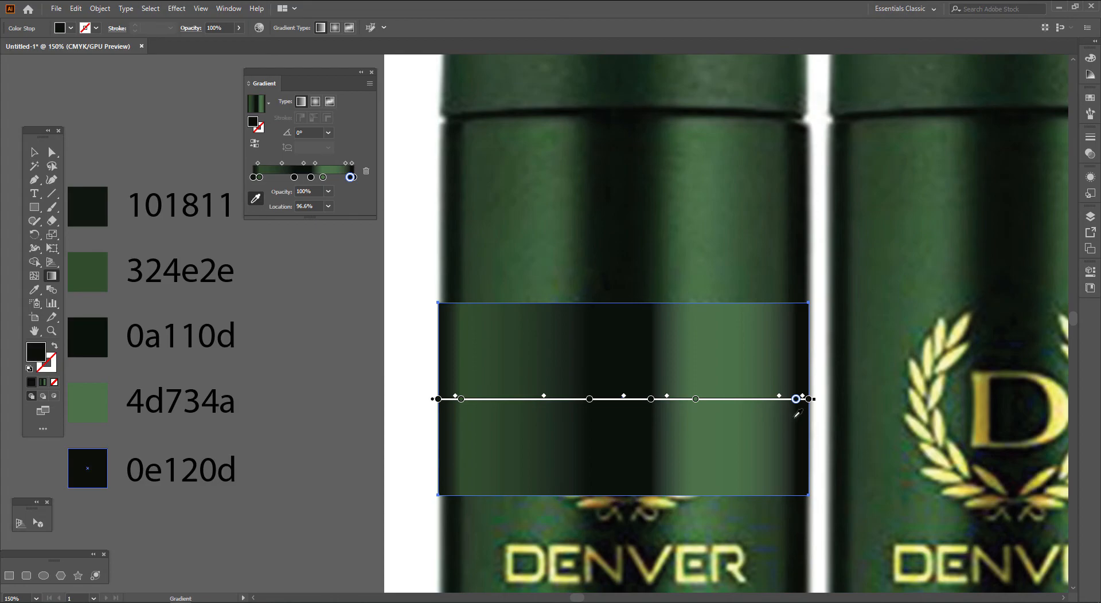
pyautogui.moveTo(796, 399); pyautogui.dragTo(791, 399)
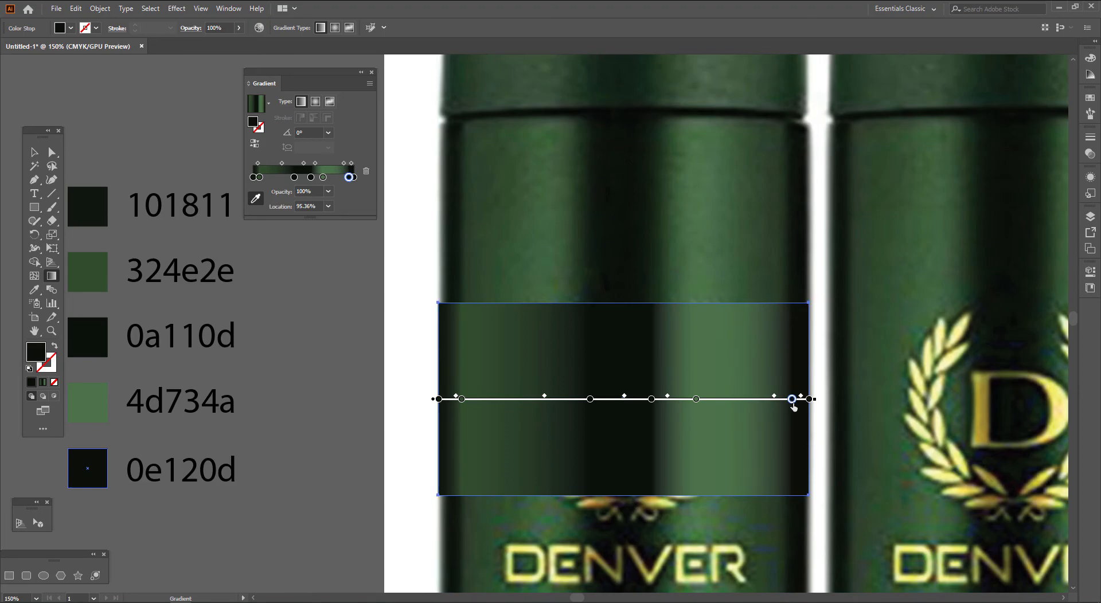
# Try coloring the stop at about 95% from the 324e2e swatch, and remove the gradient's end stop.
pyautogui.click(256, 198)
pyautogui.click(98, 267)
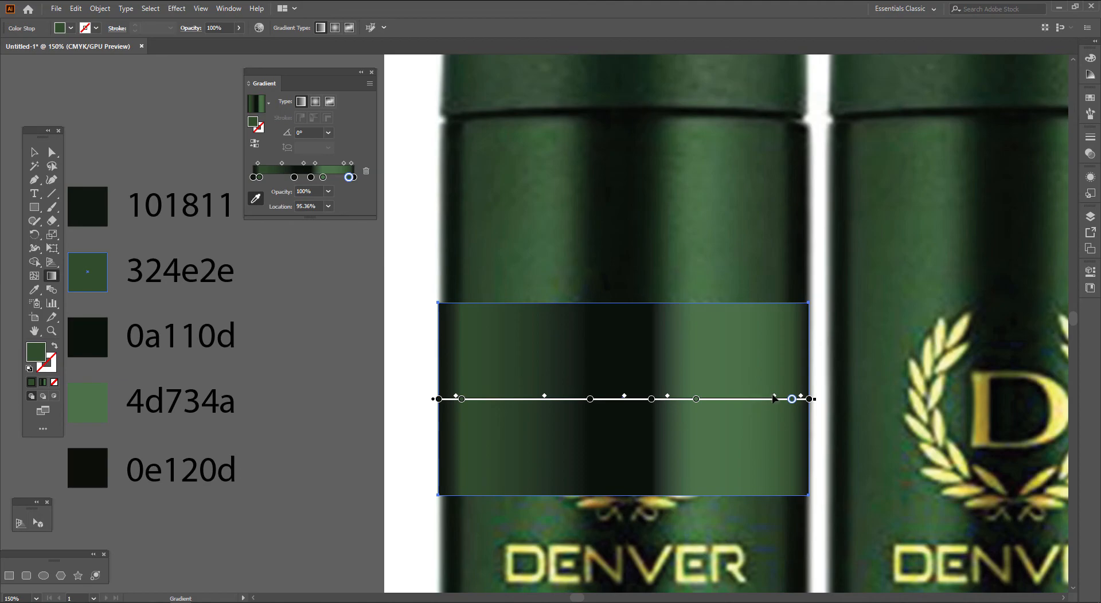
pyautogui.moveTo(793, 403)
pyautogui.mouseDown()
pyautogui.moveTo(793, 427)
pyautogui.moveTo(810, 403)
pyautogui.moveTo(793, 405)
pyautogui.mouseUp()
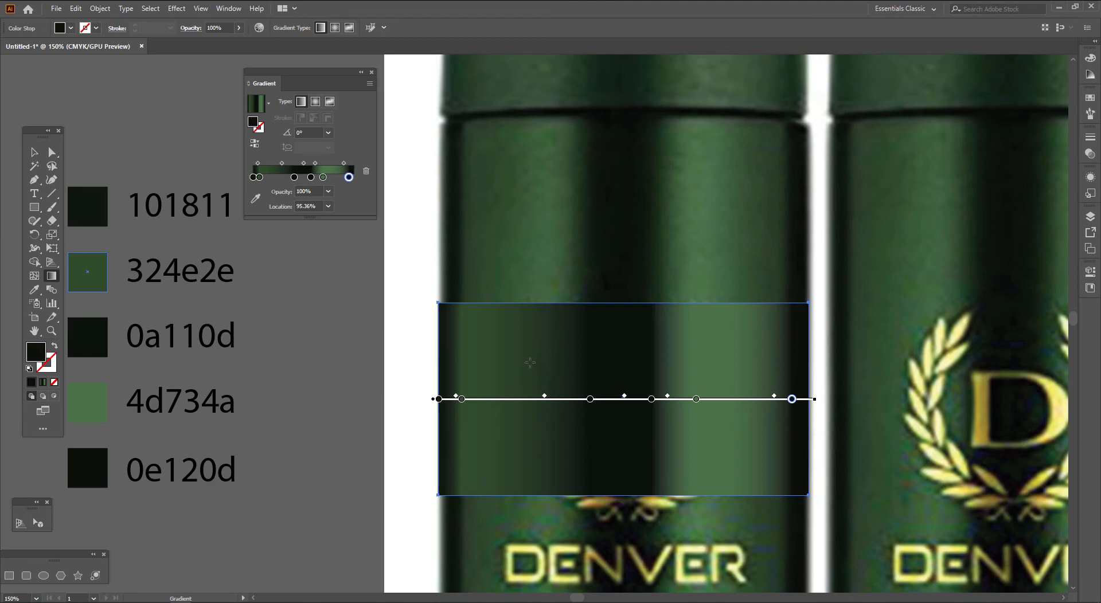
# Add a gradient stop at about 28% and color it by sampling the lighter green of the can above the rectangle.
pyautogui.click(536, 399)
pyautogui.moveTo(537, 406); pyautogui.dragTo(547, 407)
pyautogui.click(256, 199)
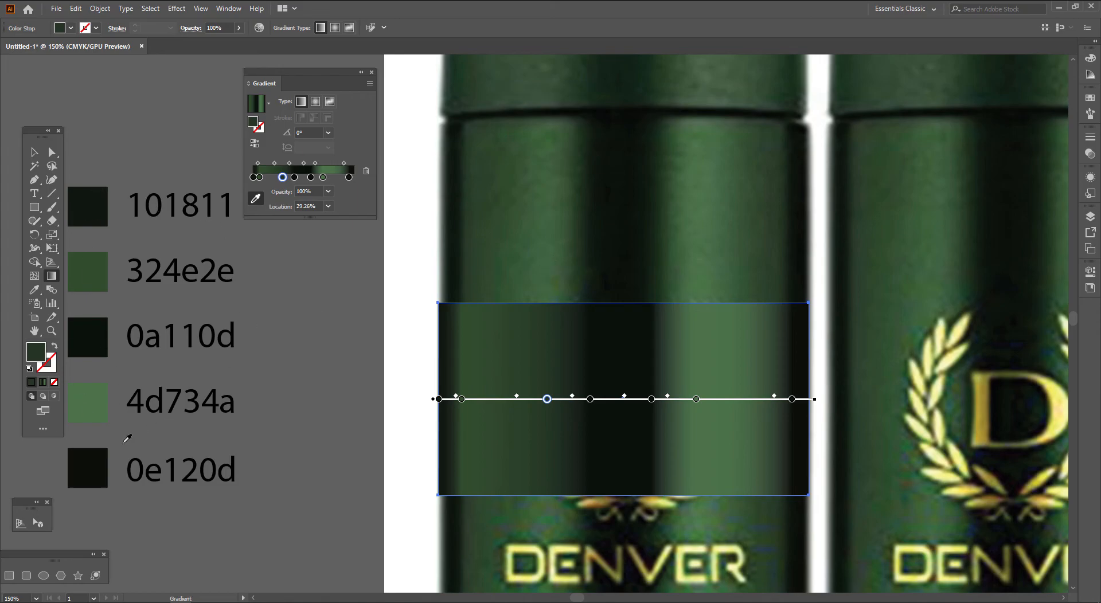
pyautogui.click(543, 281)
pyautogui.moveTo(547, 399); pyautogui.dragTo(490, 396)
pyautogui.moveTo(561, 396)
pyautogui.mouseDown()
pyautogui.moveTo(526, 401)
pyautogui.moveTo(542, 403)
pyautogui.mouseUp()
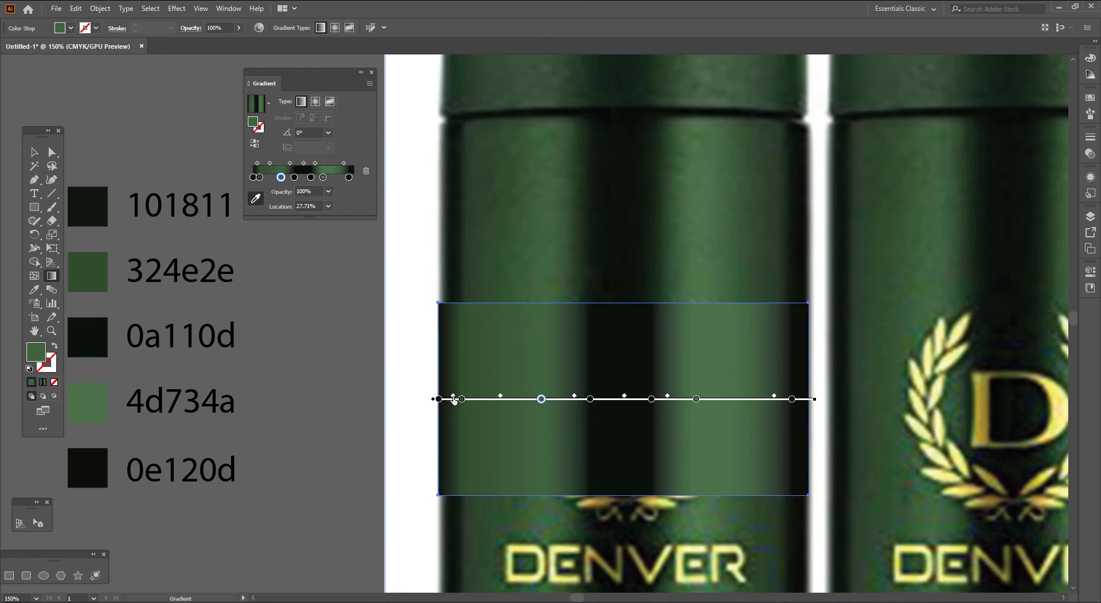
# Move the first gradient stop to about 4% and the second stop to about 14%.
pyautogui.moveTo(463, 403)
pyautogui.mouseDown()
pyautogui.moveTo(491, 400)
pyautogui.moveTo(454, 399)
pyautogui.moveTo(482, 399)
pyautogui.mouseUp()
pyautogui.click(447, 399)
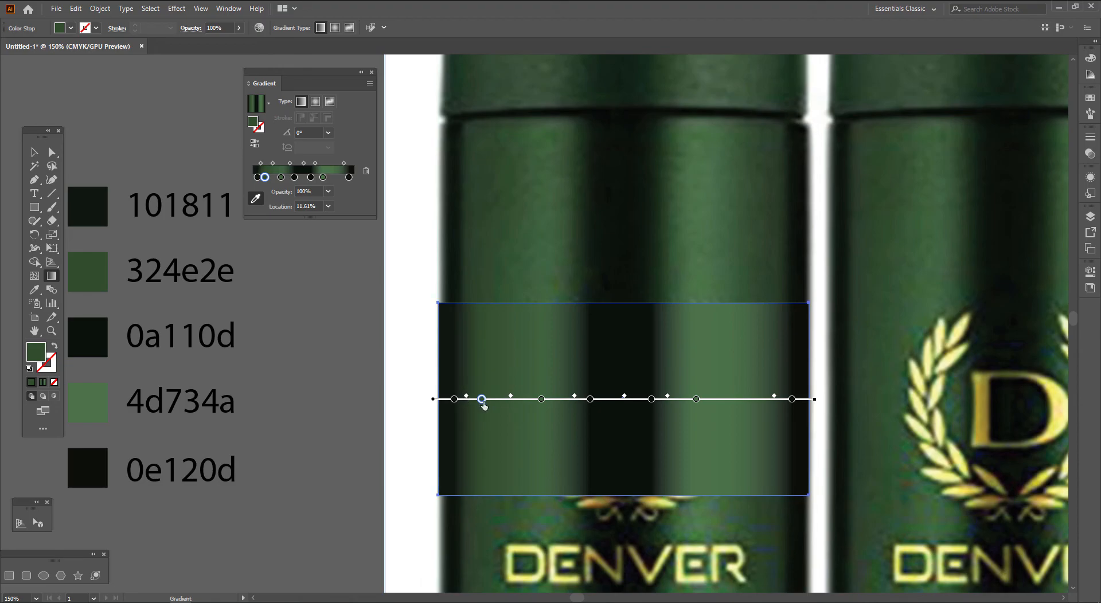
pyautogui.moveTo(482, 399); pyautogui.dragTo(488, 400)
pyautogui.moveTo(489, 399); pyautogui.dragTo(492, 400)
# Stretch the gradient rectangle down over the can's body to a height of about 171 mm.
pyautogui.press('v')
pyautogui.scroll(-1, 372, 425)
pyautogui.scroll(-1, 372, 424)
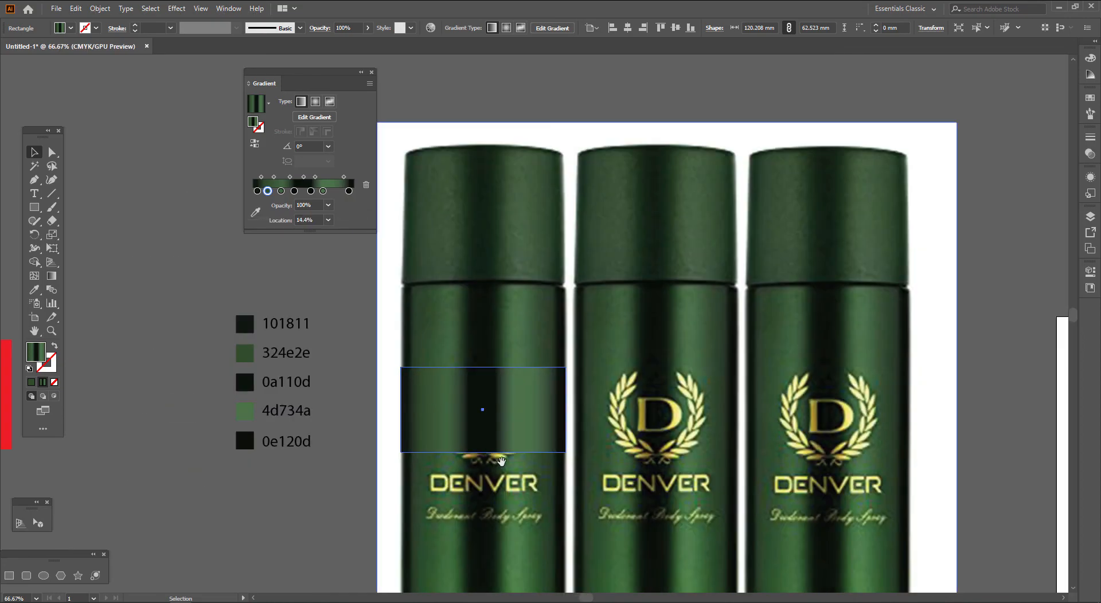
pyautogui.moveTo(498, 463); pyautogui.dragTo(486, 360)
pyautogui.click(351, 436)
pyautogui.moveTo(344, 438); pyautogui.dragTo(390, 431)
pyautogui.click(518, 340)
pyautogui.moveTo(517, 340); pyautogui.dragTo(513, 488)
pyautogui.hotkey('ctrl', 'z')
pyautogui.click(377, 494)
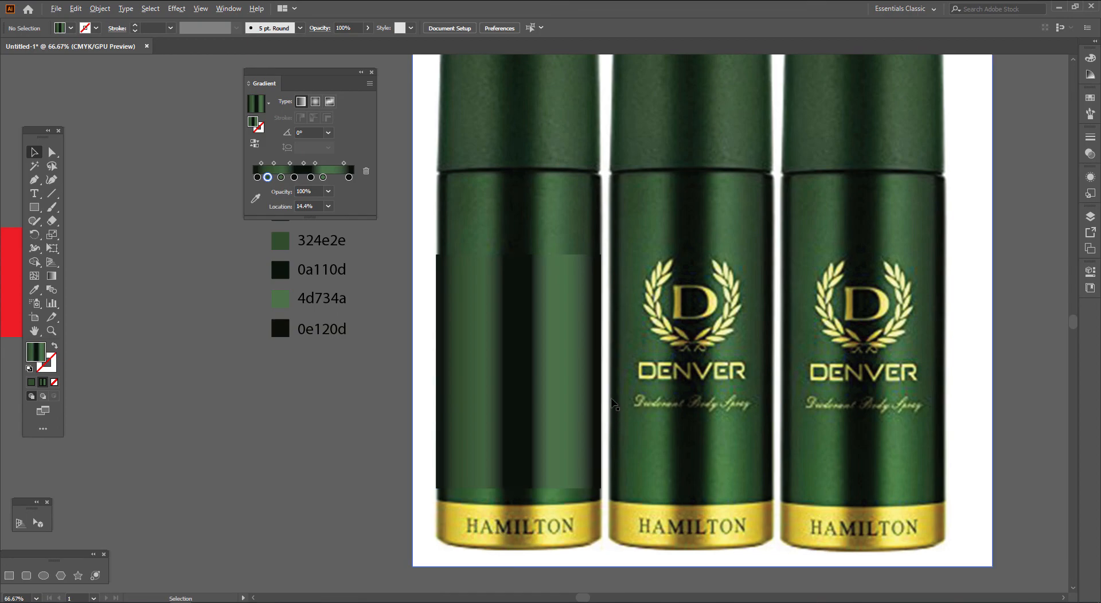
# Recolor the rectangle's gradient stop at about 41% by sampling the dark green at the edge of the can's central shadow.
pyautogui.scroll(3, 518, 248)
pyautogui.moveTo(521, 244); pyautogui.dragTo(640, 389)
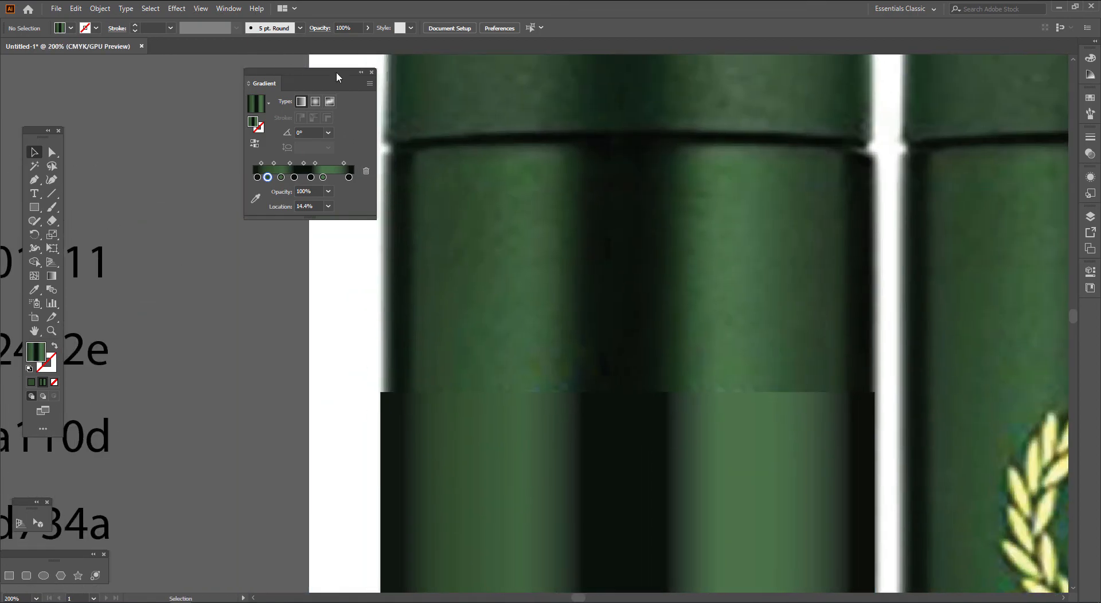
pyautogui.moveTo(336, 74); pyautogui.dragTo(234, 83)
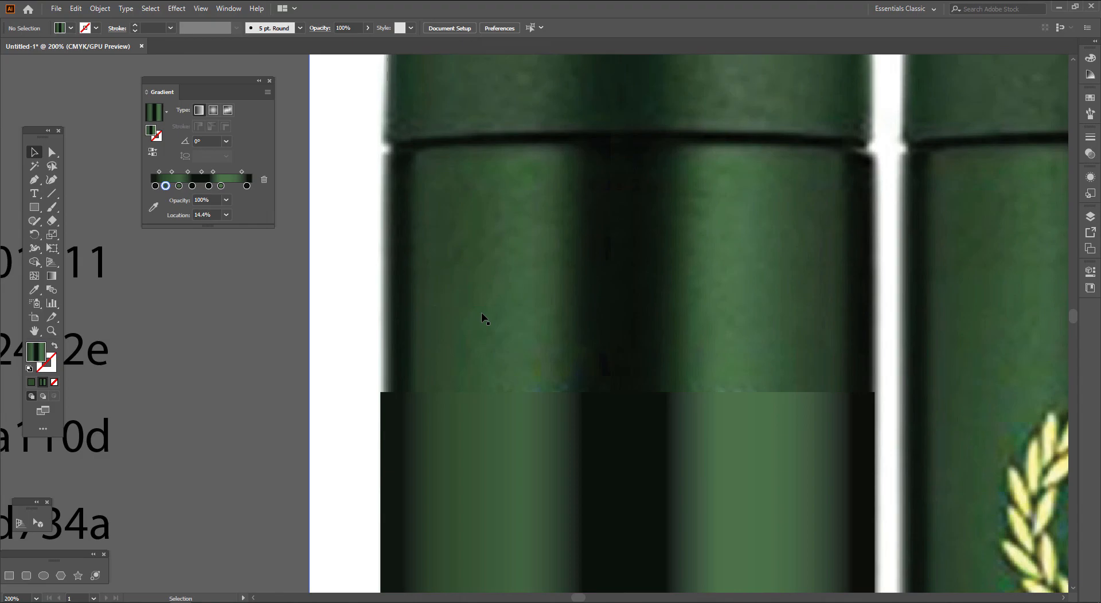
pyautogui.moveTo(535, 330); pyautogui.dragTo(471, 223)
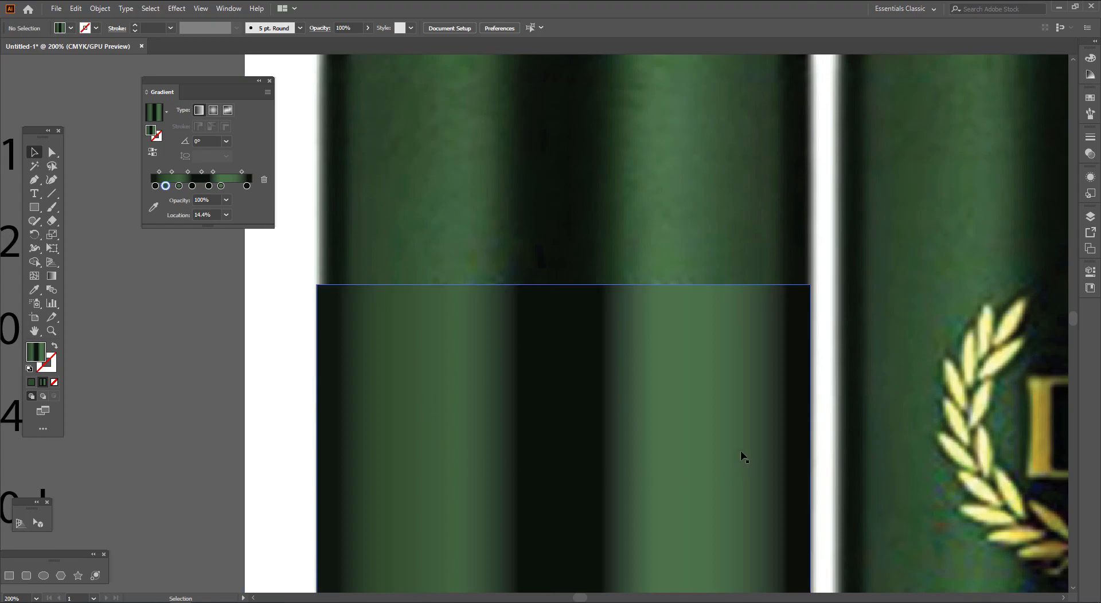
pyautogui.click(601, 464)
pyautogui.scroll(-1, 600, 463)
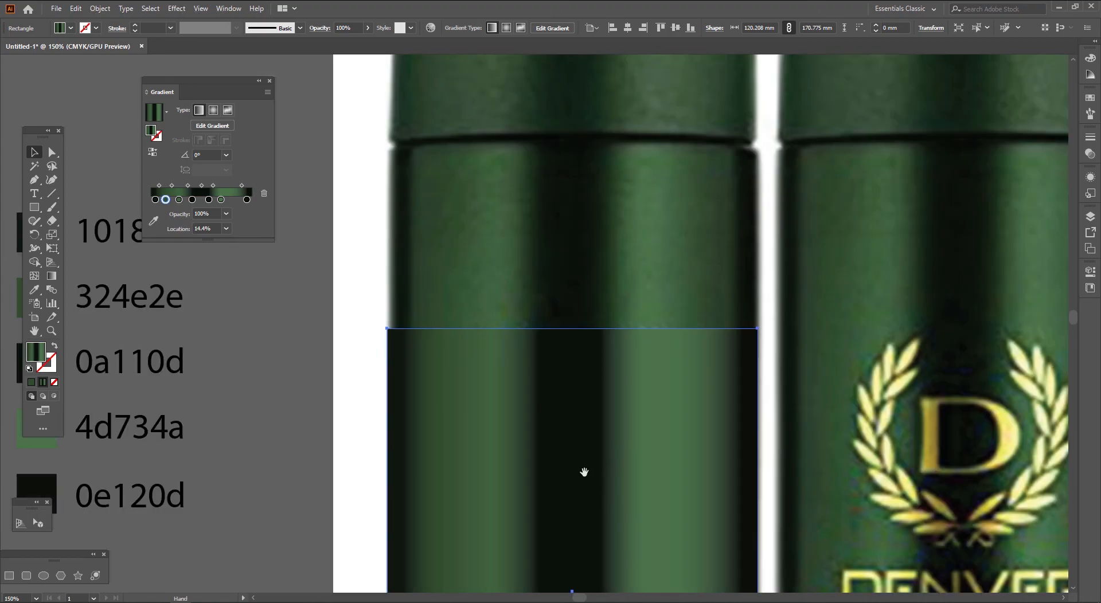
pyautogui.moveTo(585, 475); pyautogui.dragTo(555, 370)
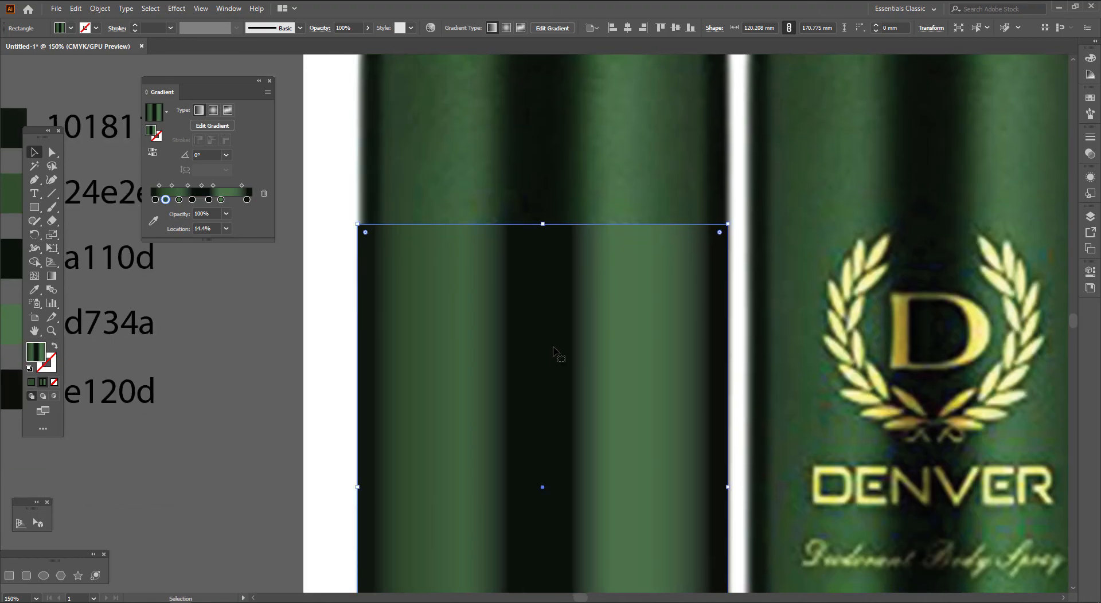
pyautogui.click(192, 200)
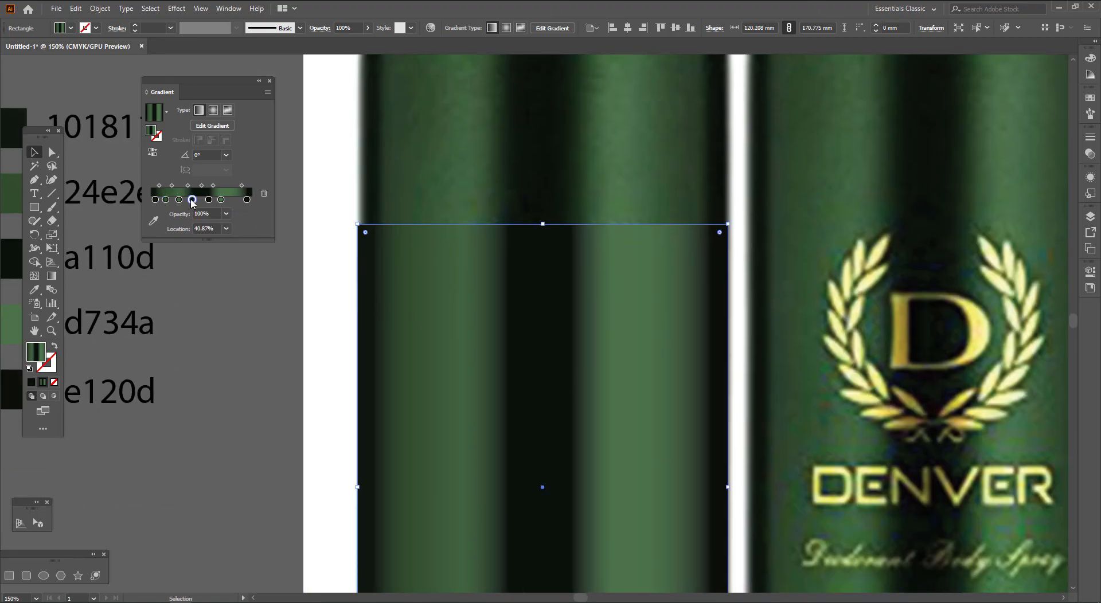
pyautogui.click(153, 221)
pyautogui.click(514, 181)
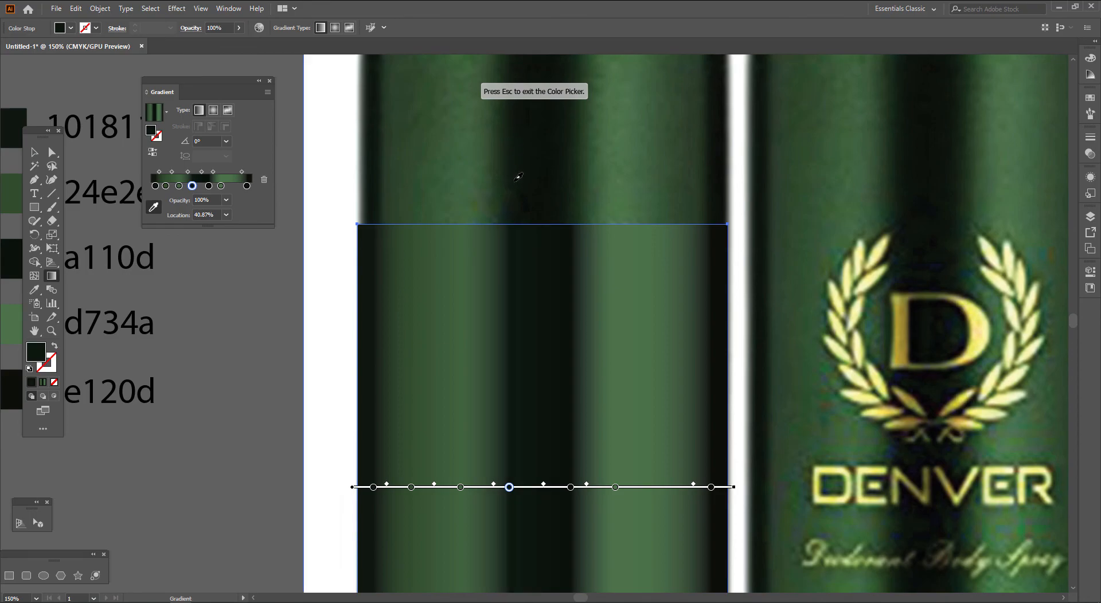
pyautogui.click(514, 180)
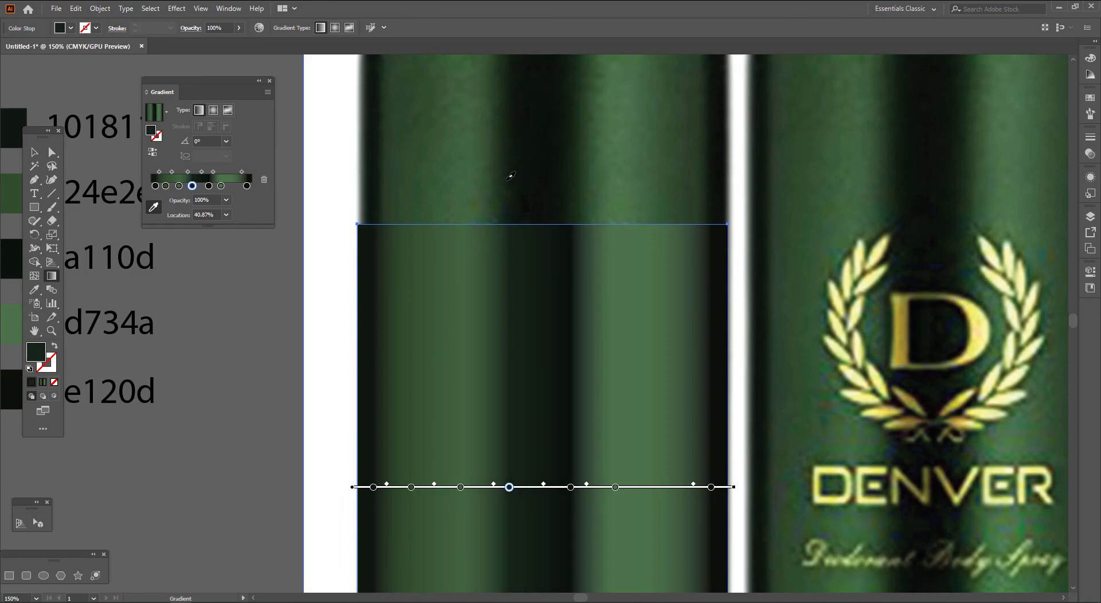
pyautogui.click(506, 180)
pyautogui.click(518, 178)
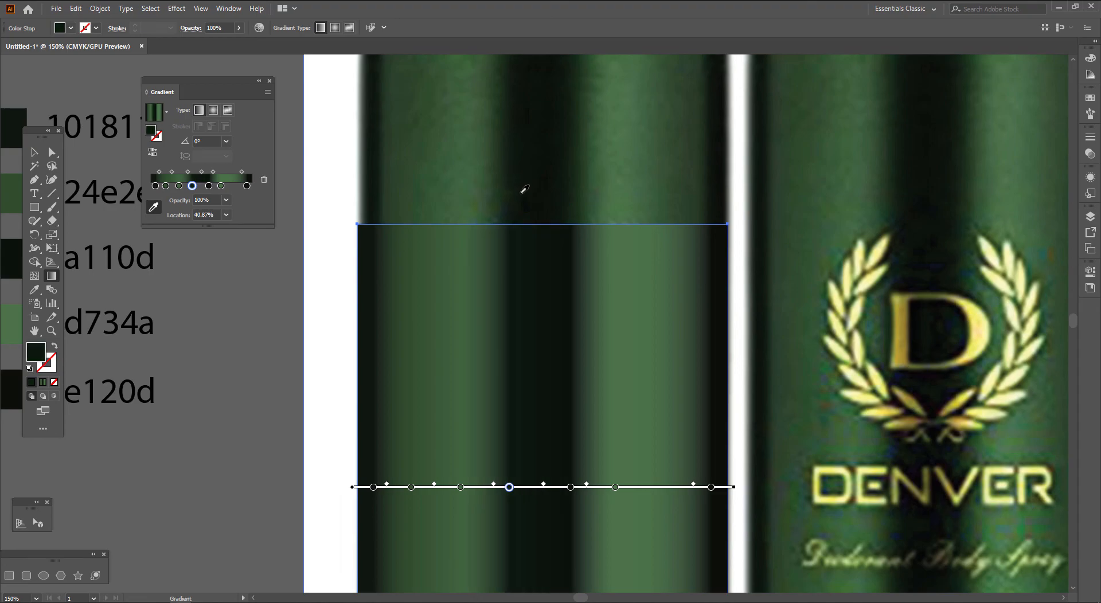
# Add a green stop sampled from the can at about 36%, and place the two dark center stops at about 41% and 58%.
pyautogui.moveTo(510, 488)
pyautogui.mouseDown()
pyautogui.moveTo(526, 488)
pyautogui.moveTo(505, 488)
pyautogui.mouseUp()
pyautogui.click(499, 487)
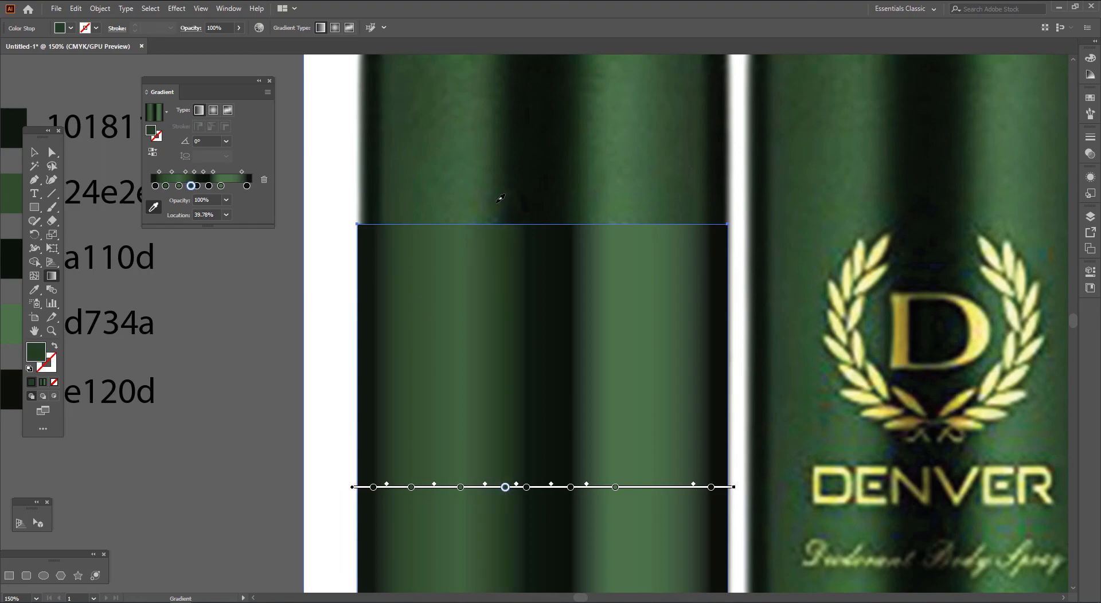
pyautogui.moveTo(571, 488); pyautogui.dragTo(561, 487)
pyautogui.moveTo(505, 487)
pyautogui.mouseDown()
pyautogui.moveTo(525, 488)
pyautogui.moveTo(495, 489)
pyautogui.moveTo(576, 488)
pyautogui.mouseUp()
pyautogui.press('v')
pyautogui.scroll(-2, 443, 487)
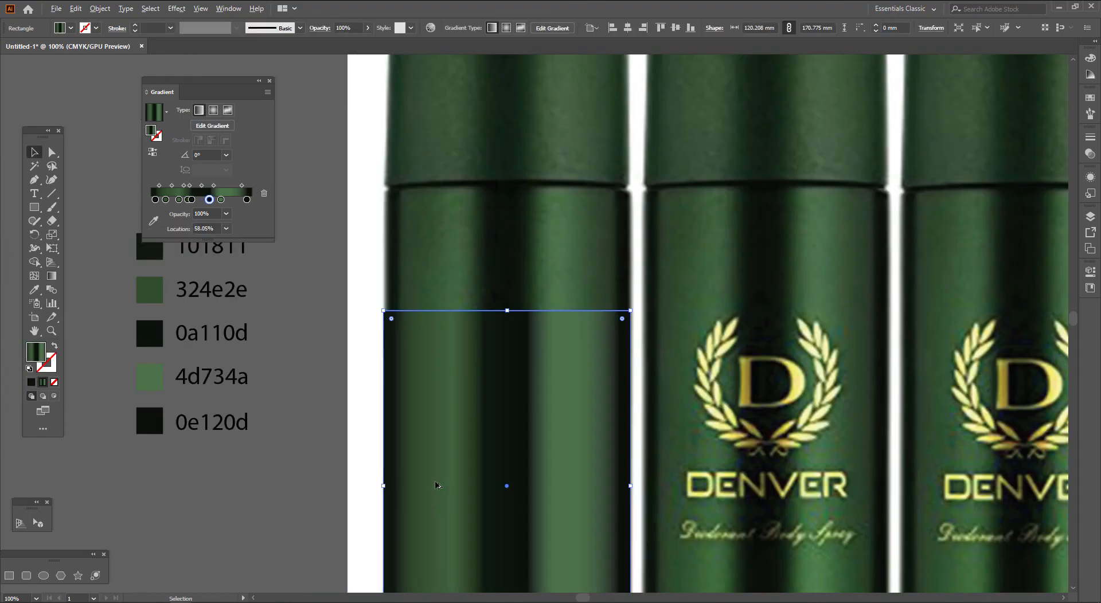
pyautogui.moveTo(469, 495); pyautogui.dragTo(477, 377)
pyautogui.click(364, 453)
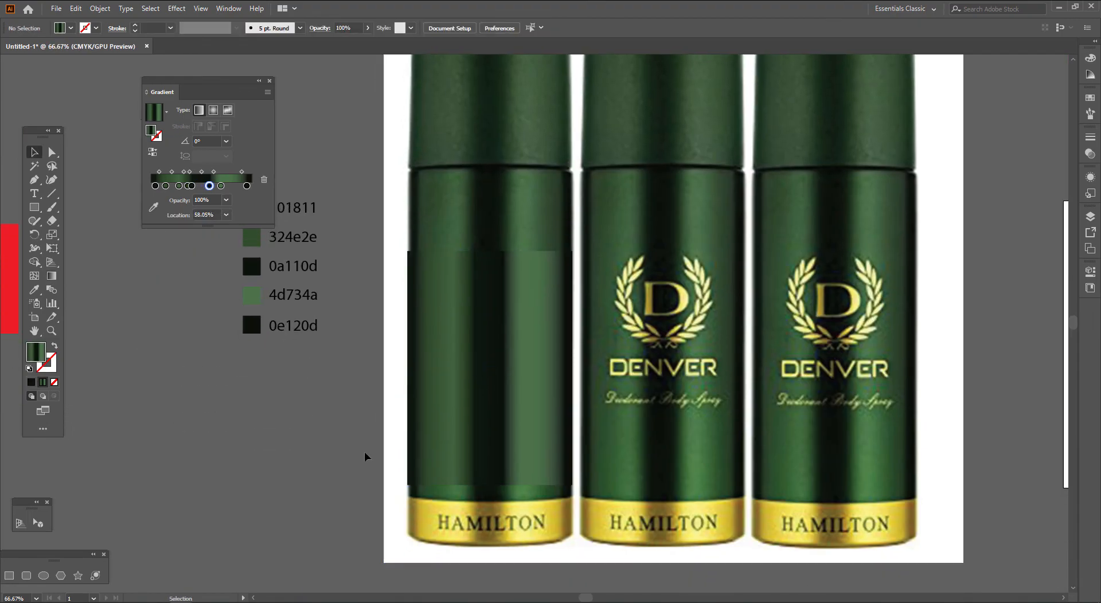